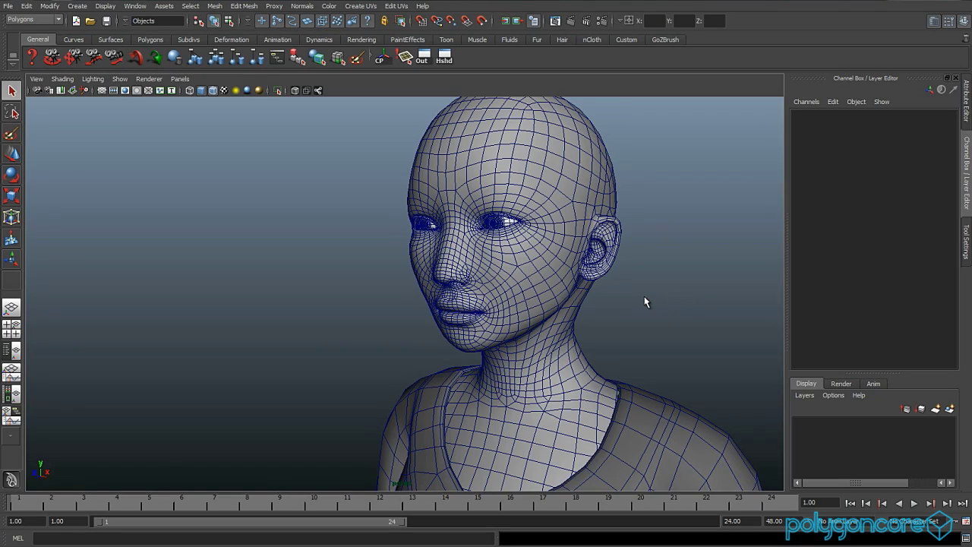
# Step: Isolate the character's body mesh in the viewport, hiding the clothing and eyes
pyautogui.keyDown('alt'); pyautogui.moveTo(644, 297); pyautogui.dragTo(557, 278); pyautogui.keyUp('alt')
pyautogui.click(542, 278)
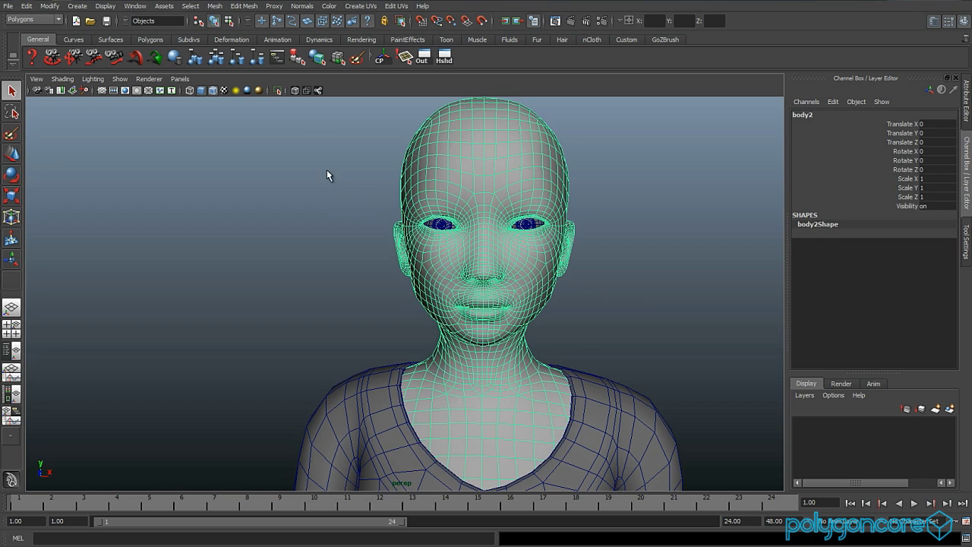
pyautogui.click(278, 90)
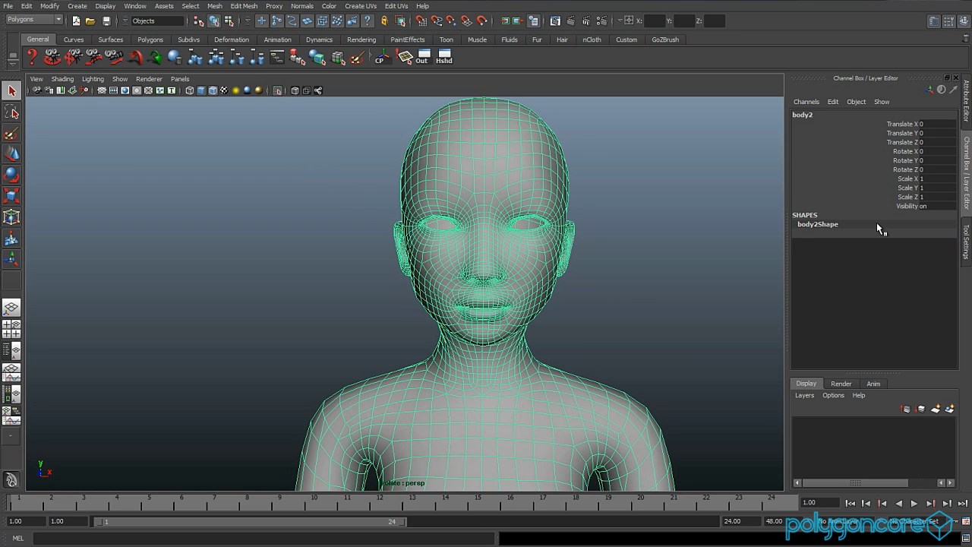
# Step: Switch the body mesh to component selection and select the whole head down to the neck
pyautogui.moveTo(470, 235); pyautogui.dragTo(467, 256, button='right')
pyautogui.keyDown('alt'); pyautogui.moveTo(373, 249); pyautogui.dragTo(360, 290, button='middle'); pyautogui.keyUp('alt')
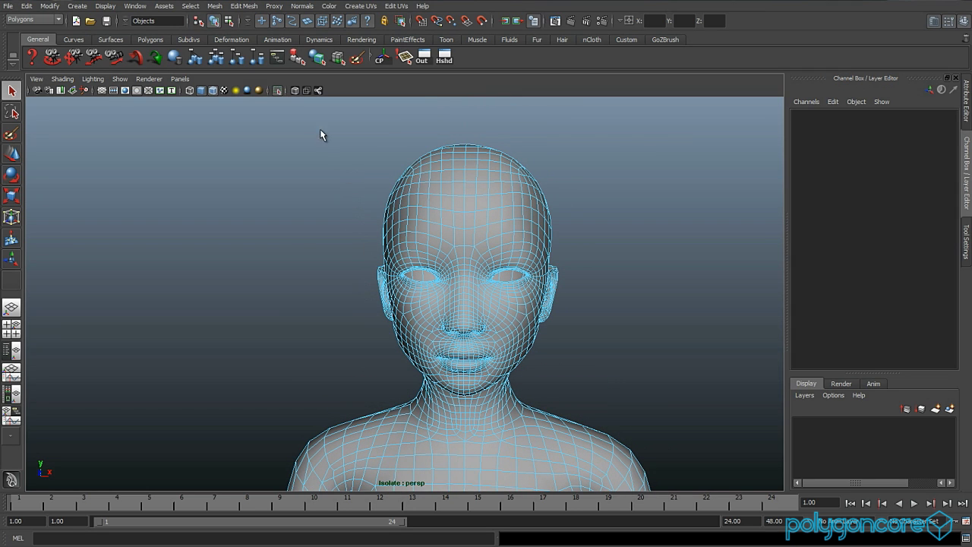
pyautogui.moveTo(321, 135); pyautogui.dragTo(581, 396)
# Step: Turn off Soft Select for the Select Tool
pyautogui.click(966, 242)
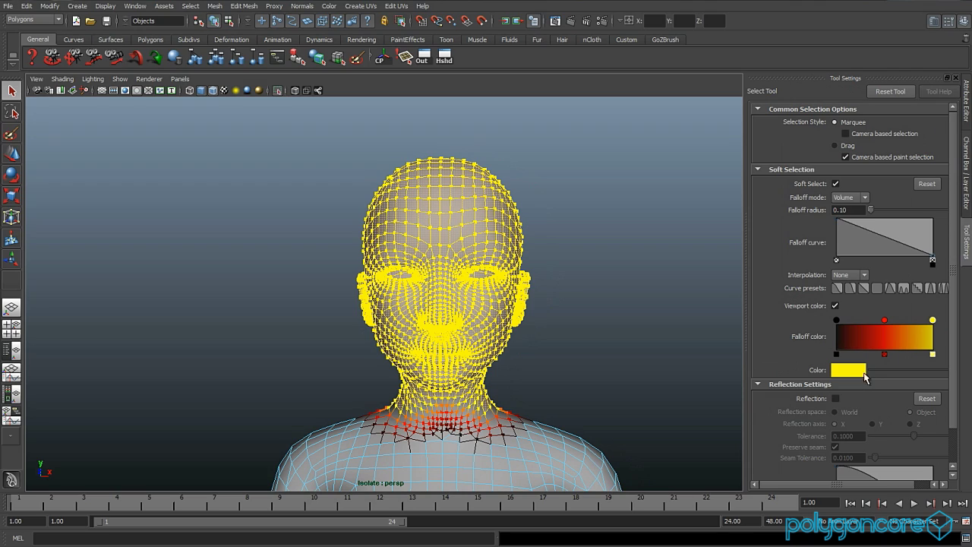
pyautogui.click(836, 183)
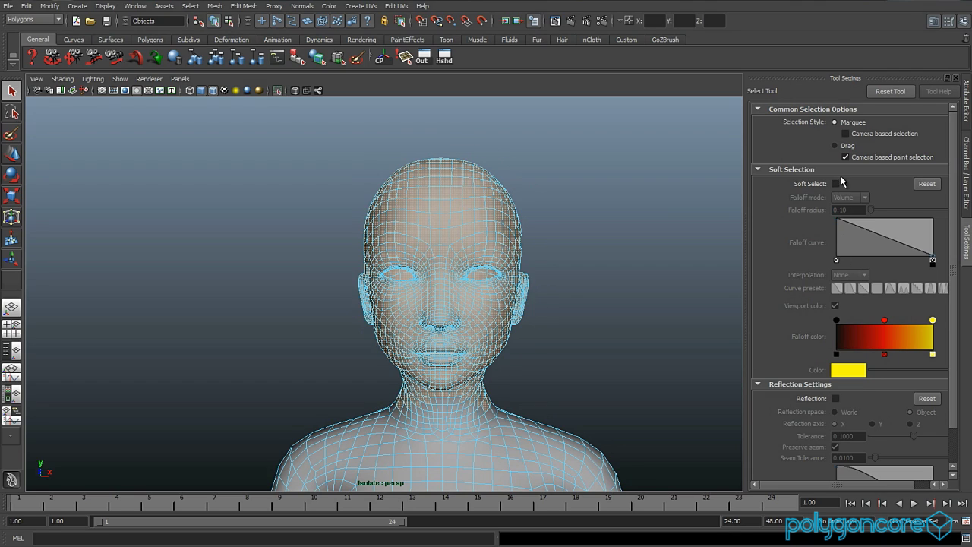
pyautogui.click(966, 175)
# Step: Extend the face selection across the unselected part of the ring at the front of the neck
pyautogui.keyDown('alt'); pyautogui.moveTo(609, 312); pyautogui.dragTo(599, 225, button='middle'); pyautogui.keyUp('alt')
pyautogui.scroll(4, 599, 224)
pyautogui.keyDown('alt'); pyautogui.moveTo(584, 274); pyautogui.dragTo(546, 233, button='middle'); pyautogui.keyUp('alt')
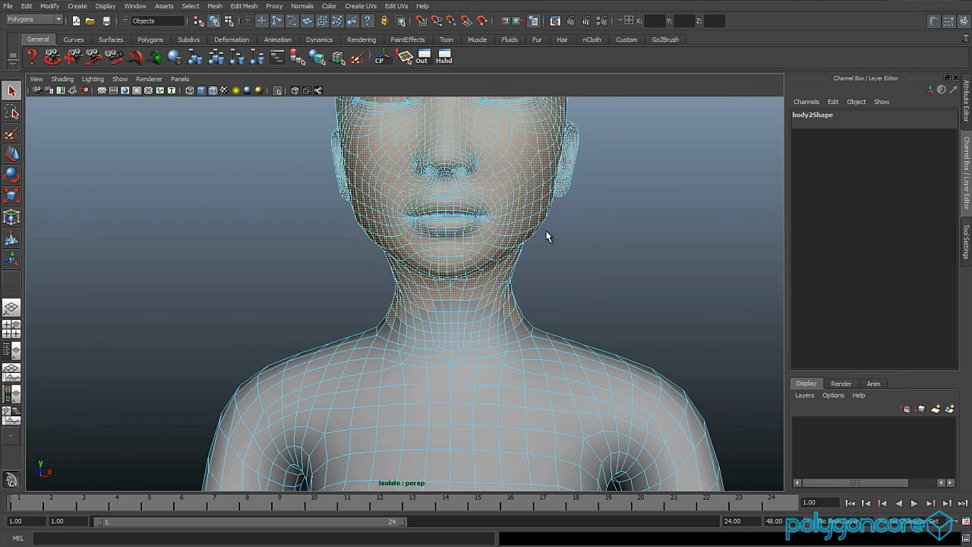
pyautogui.scroll(2, 547, 233)
pyautogui.keyDown('alt'); pyautogui.moveTo(558, 290); pyautogui.dragTo(524, 249, button='middle'); pyautogui.keyUp('alt')
pyautogui.scroll(2, 524, 249)
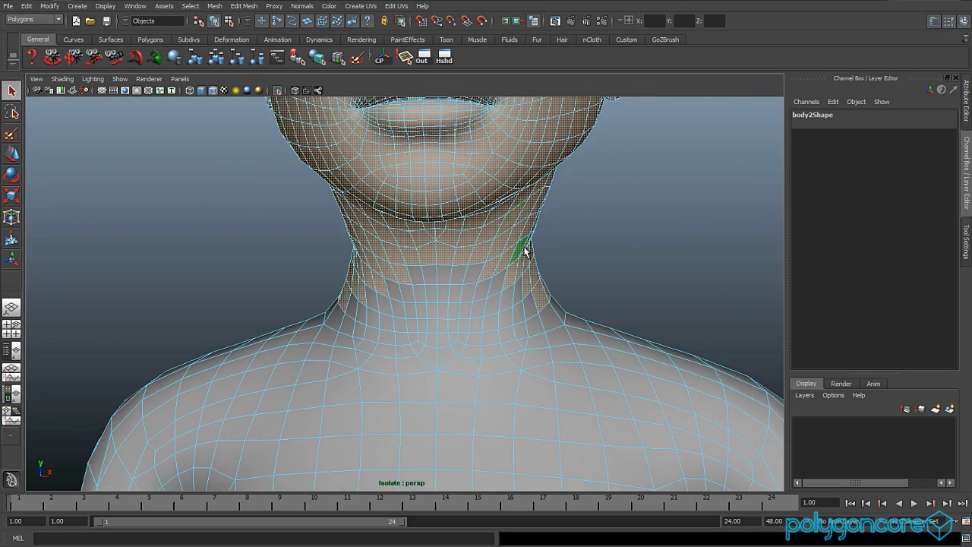
pyautogui.keyDown('shift'); pyautogui.doubleClick(458, 276); pyautogui.keyUp('shift')
# Step: Add the missing faces at the back and side of the neck base to complete the head selection
pyautogui.keyDown('alt'); pyautogui.moveTo(460, 278); pyautogui.dragTo(490, 286); pyautogui.keyUp('alt')
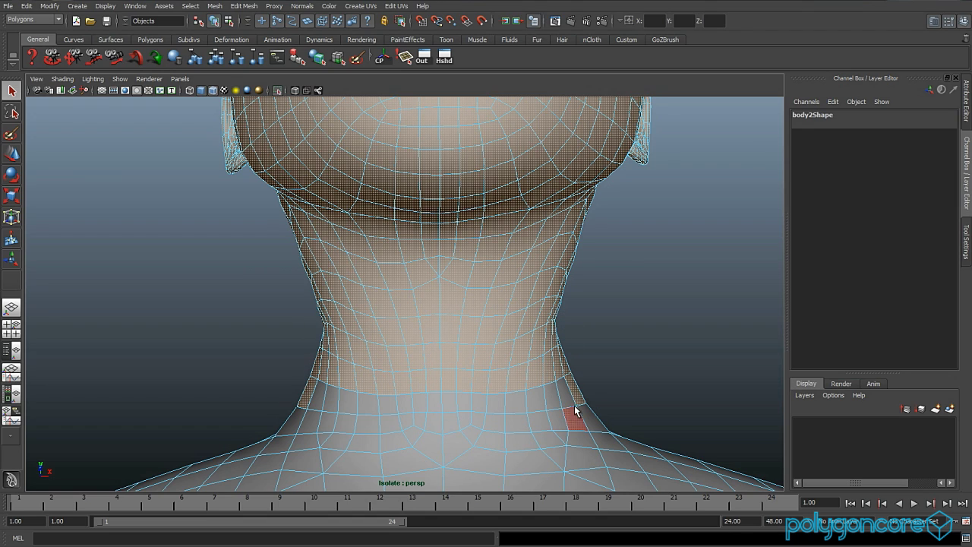
pyautogui.keyDown('shift'); pyautogui.doubleClick(519, 402); pyautogui.keyUp('shift')
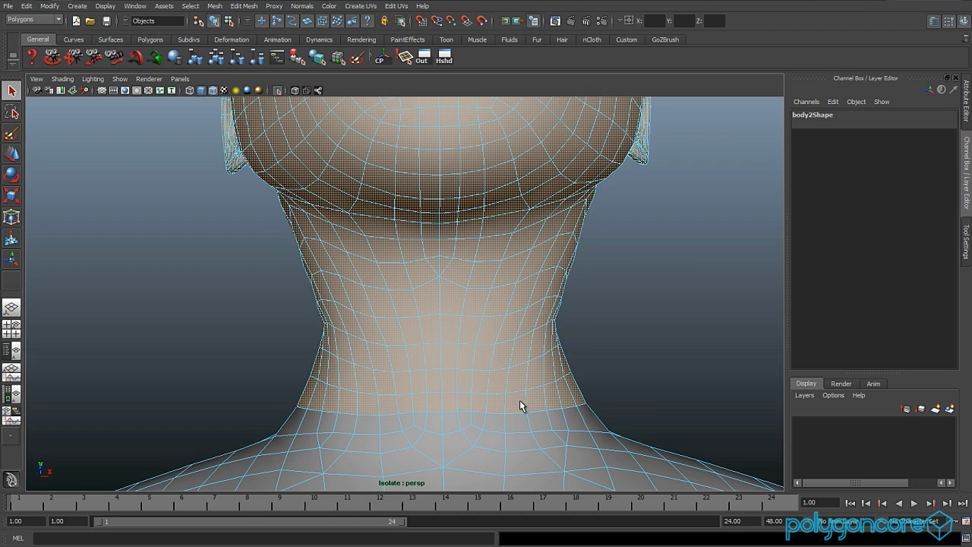
pyautogui.scroll(-3, 450, 400)
pyautogui.keyDown('alt'); pyautogui.moveTo(421, 402); pyautogui.dragTo(498, 408); pyautogui.keyUp('alt')
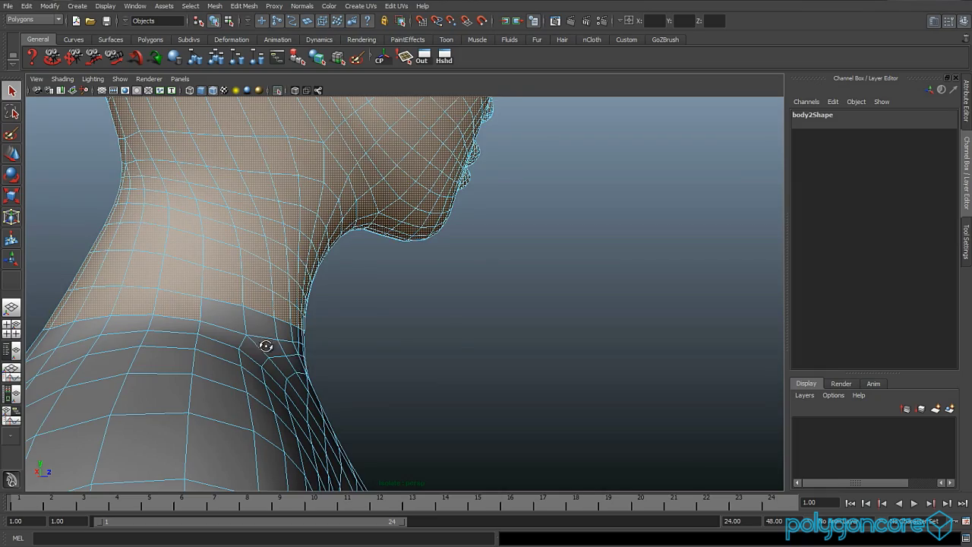
pyautogui.keyDown('alt'); pyautogui.moveTo(265, 345); pyautogui.dragTo(438, 262); pyautogui.keyUp('alt')
pyautogui.keyDown('ctrl'); pyautogui.keyDown('shift'); pyautogui.moveTo(204, 244); pyautogui.dragTo(528, 346); pyautogui.keyUp('shift'); pyautogui.keyUp('ctrl')
pyautogui.scroll(-2, 388, 343)
pyautogui.keyDown('alt'); pyautogui.moveTo(388, 343); pyautogui.dragTo(253, 342); pyautogui.keyUp('alt')
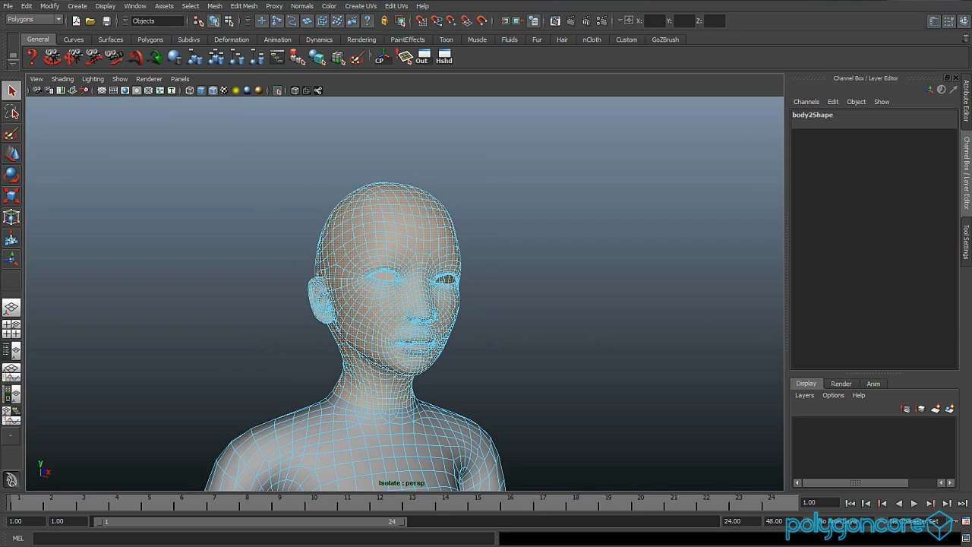
# Step: Apply a cylindrical UV mapping to the selected head and neck faces
pyautogui.keyDown('alt'); pyautogui.moveTo(515, 311); pyautogui.dragTo(524, 330, button='middle'); pyautogui.keyUp('alt')
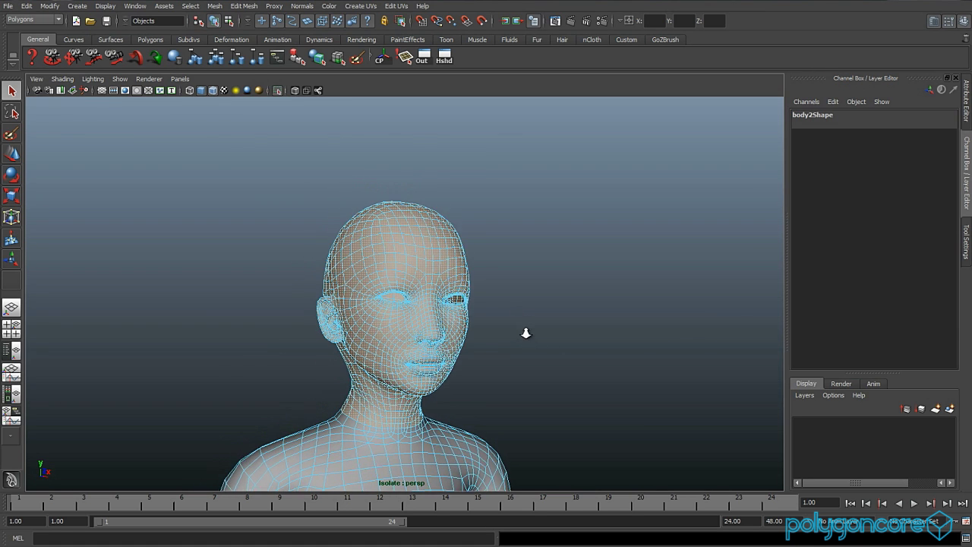
pyautogui.scroll(2, 524, 330)
pyautogui.click(361, 6)
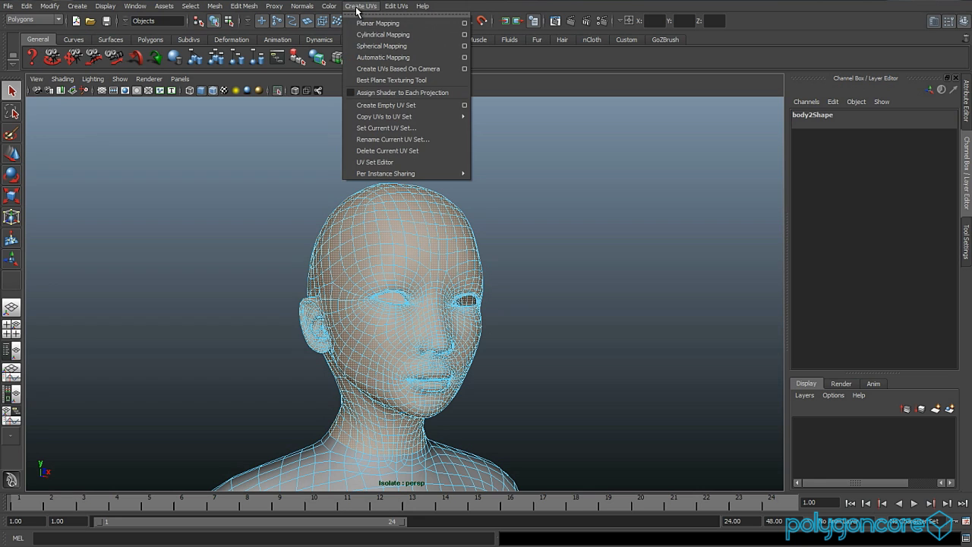
pyautogui.click(371, 35)
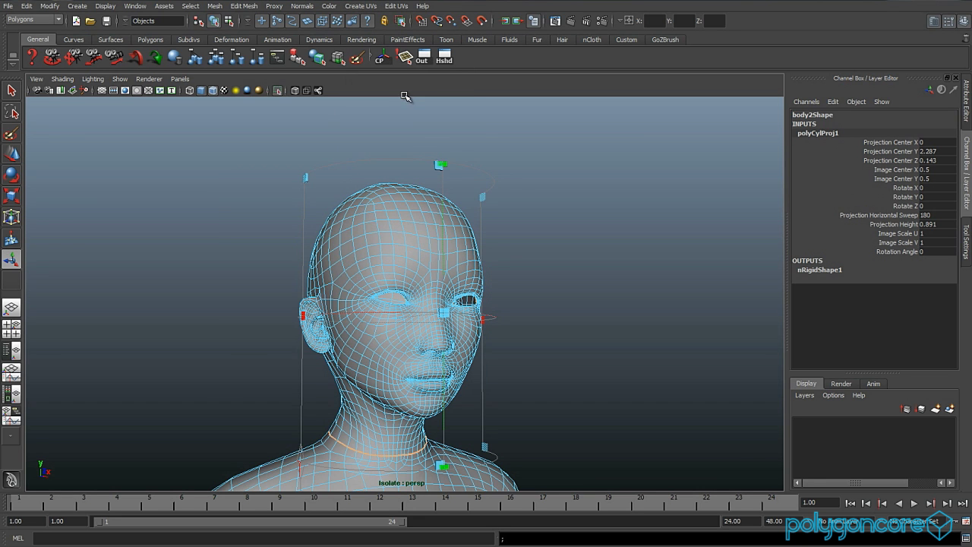
# Step: Set the cylindrical projection's height to 1
pyautogui.keyDown('alt'); pyautogui.moveTo(516, 215); pyautogui.dragTo(640, 259); pyautogui.keyUp('alt')
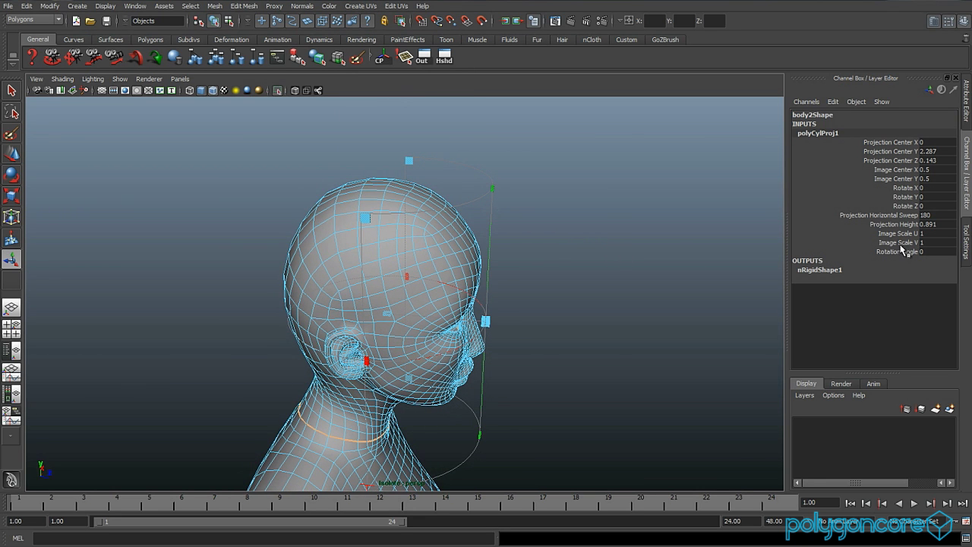
pyautogui.doubleClick(938, 225)
pyautogui.press('Return')
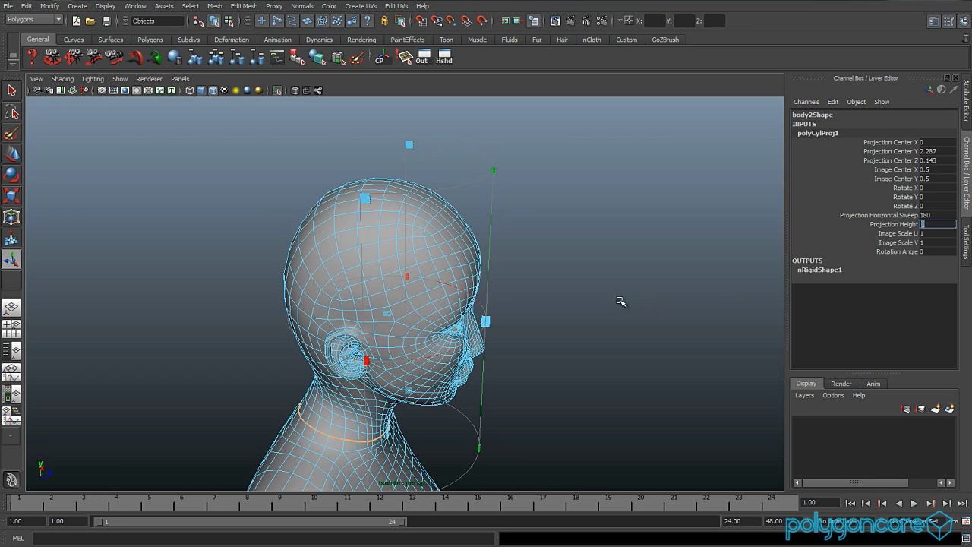
# Step: Open the body mesh's Lambert material attributes and connect a File texture to its Color
pyautogui.keyDown('alt'); pyautogui.moveTo(566, 301); pyautogui.dragTo(521, 294); pyautogui.keyUp('alt')
pyautogui.moveTo(426, 295); pyautogui.dragTo(471, 279, button='right')
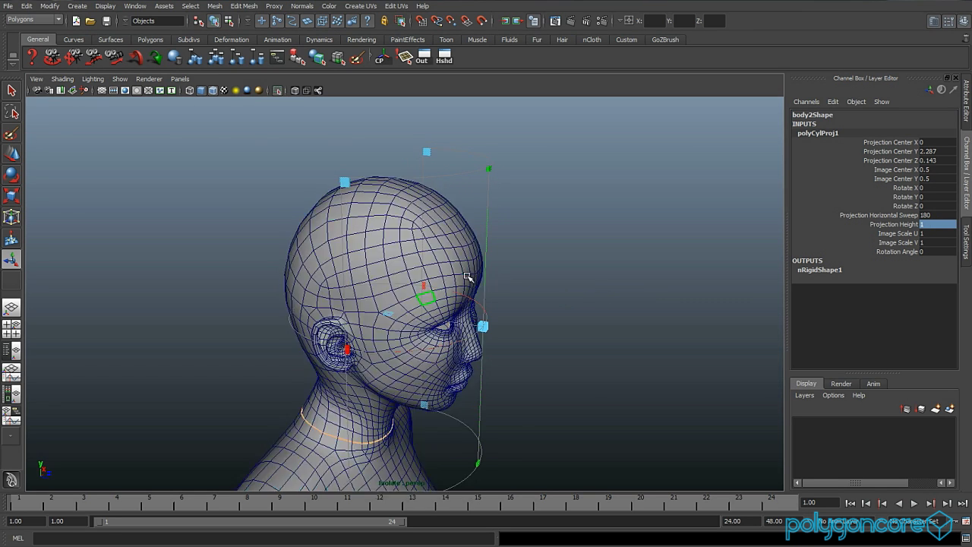
pyautogui.click(327, 233)
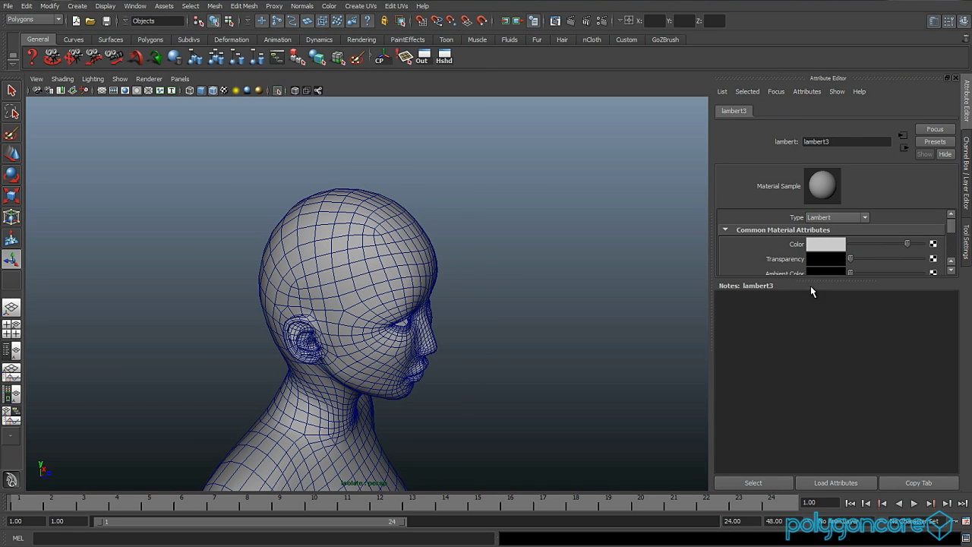
pyautogui.moveTo(810, 286); pyautogui.dragTo(817, 469)
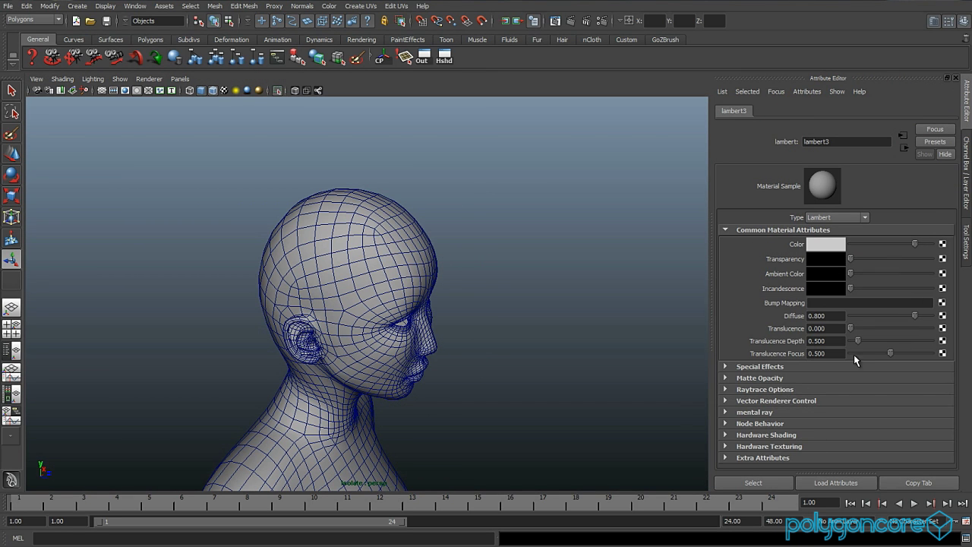
pyautogui.click(942, 245)
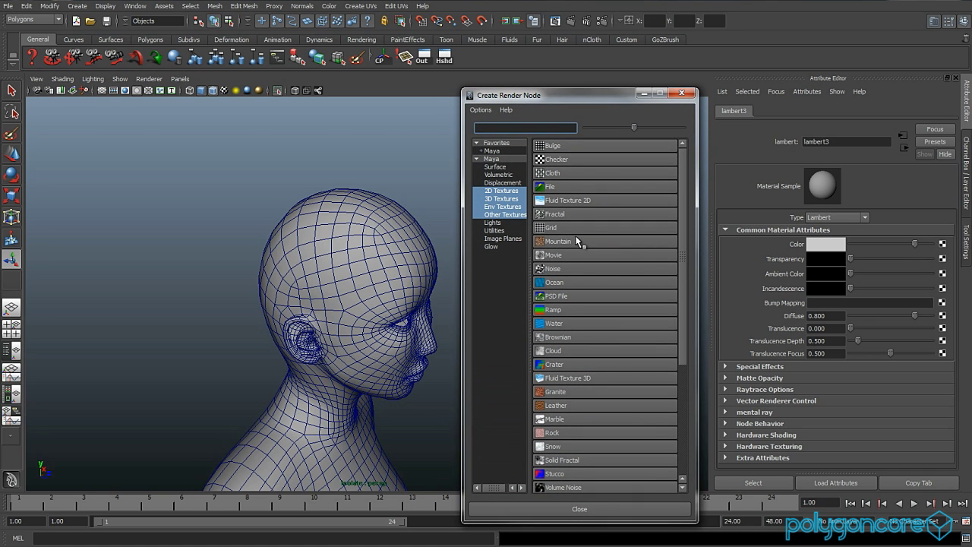
pyautogui.click(561, 186)
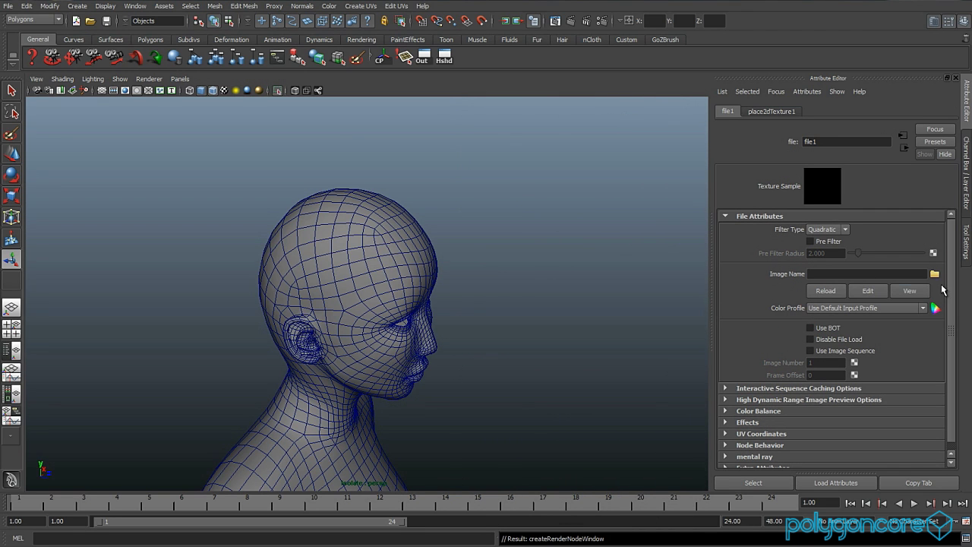
# Step: Load uv_pattern.jpg from the D:\3D folder as the file texture's image
pyautogui.click(935, 274)
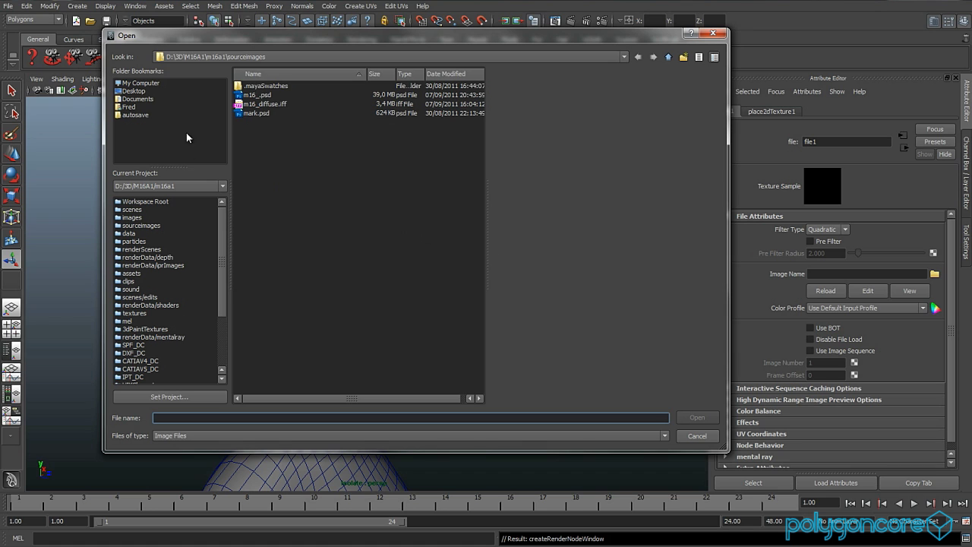
pyautogui.click(204, 57)
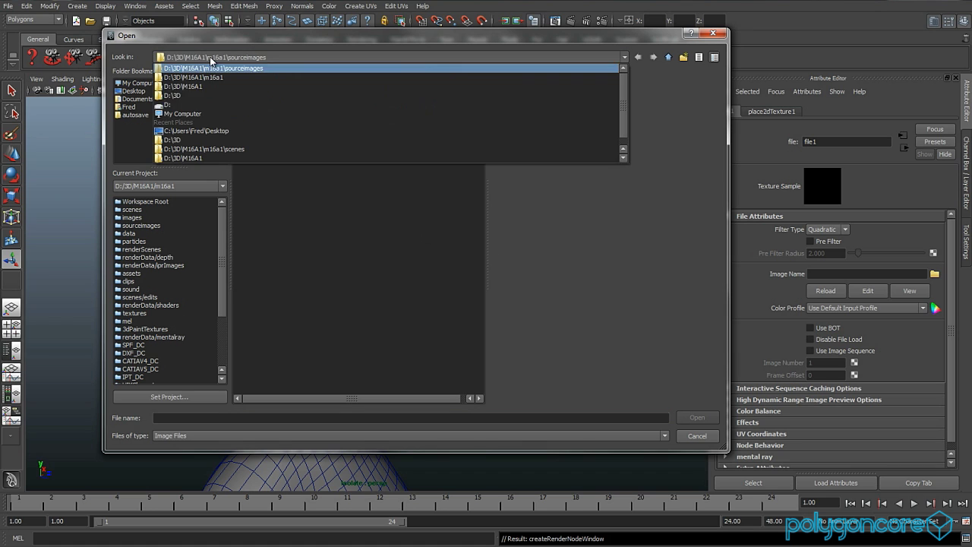
pyautogui.click(212, 95)
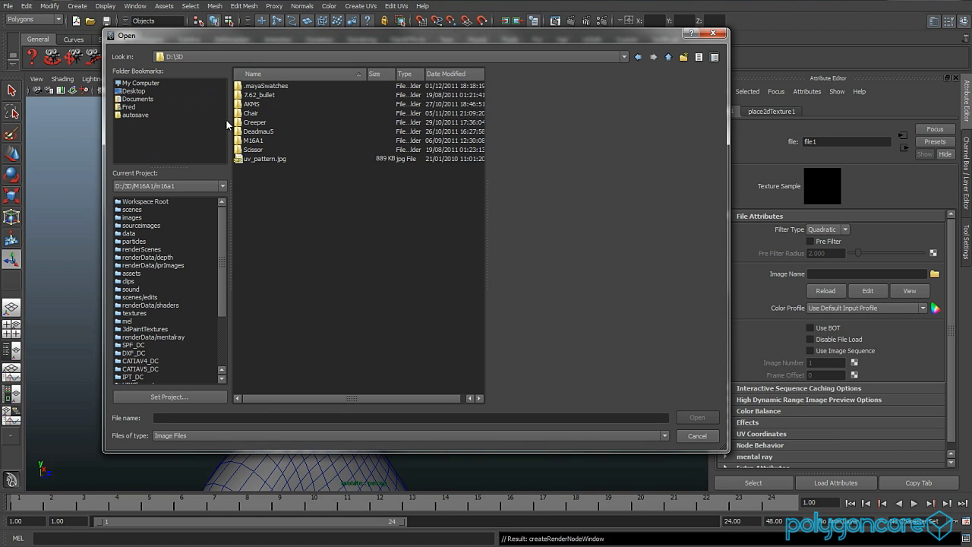
pyautogui.doubleClick(262, 159)
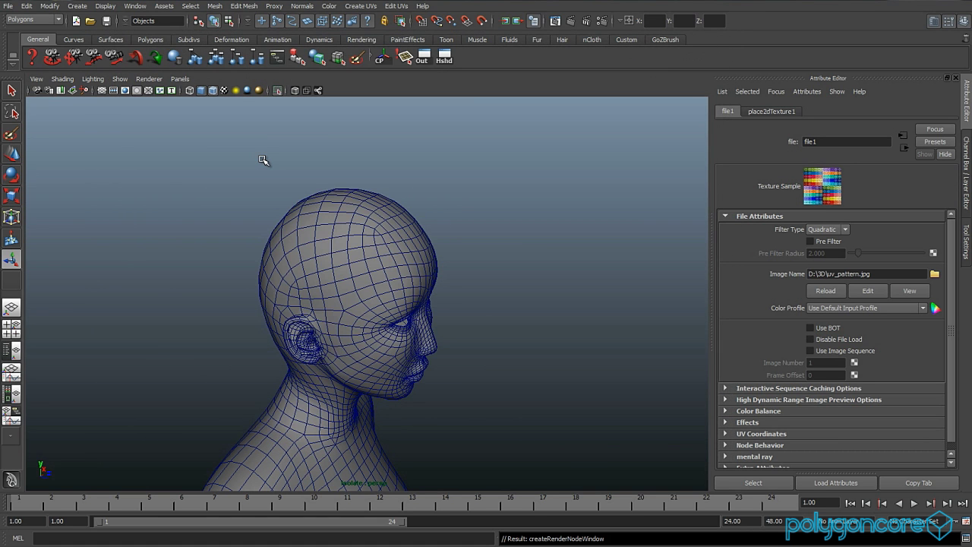
# Step: Show the texture in the viewport, turn off the wireframe overlay, and inspect the pattern on the head
pyautogui.click(225, 92)
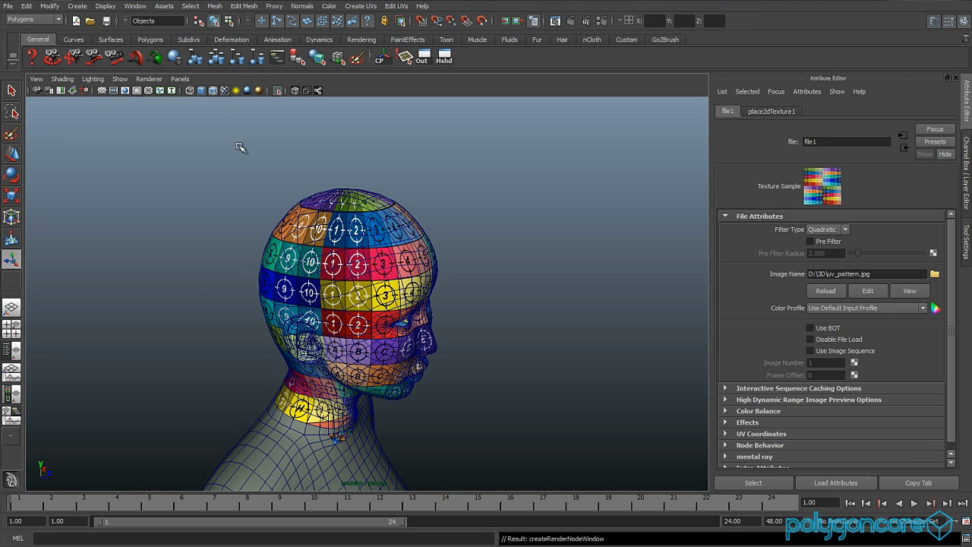
pyautogui.click(214, 90)
pyautogui.scroll(2, 365, 243)
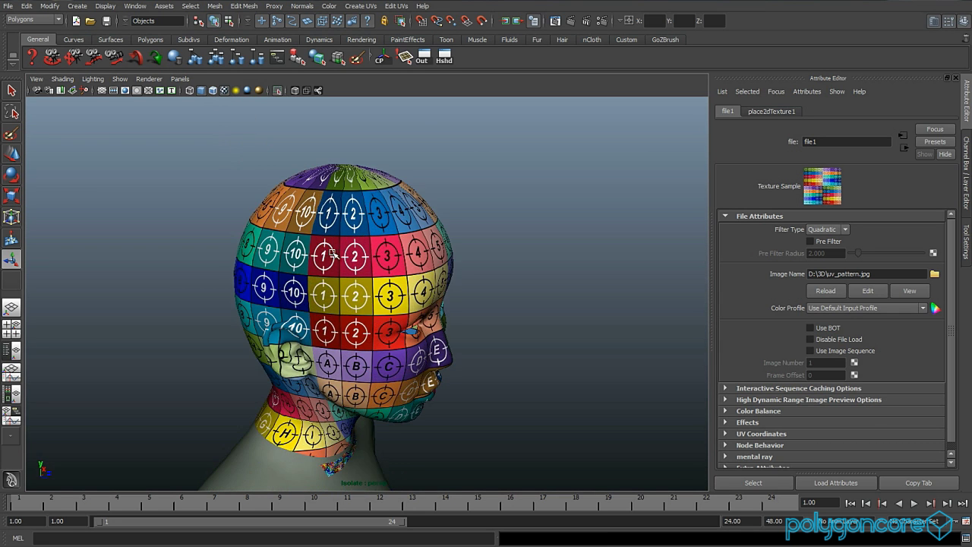
pyautogui.moveTo(433, 258)
pyautogui.keyDown('alt'); pyautogui.mouseDown()
pyautogui.moveTo(339, 271)
pyautogui.moveTo(437, 248)
pyautogui.mouseUp(); pyautogui.keyUp('alt')
pyautogui.scroll(2, 338, 273)
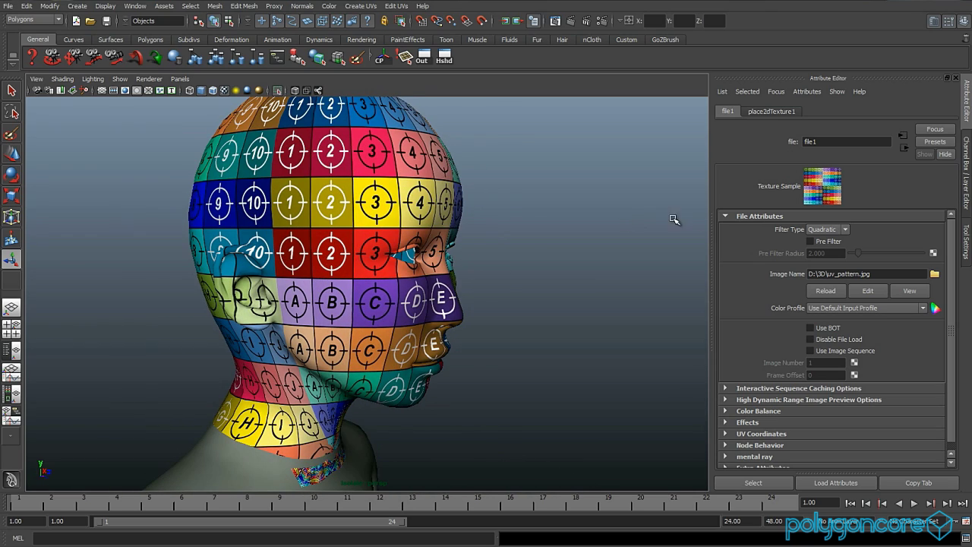
# Step: Select the body mesh and show the polyCylProj1 projection manipulator around the head
pyautogui.click(967, 186)
pyautogui.click(427, 216)
pyautogui.click(819, 243)
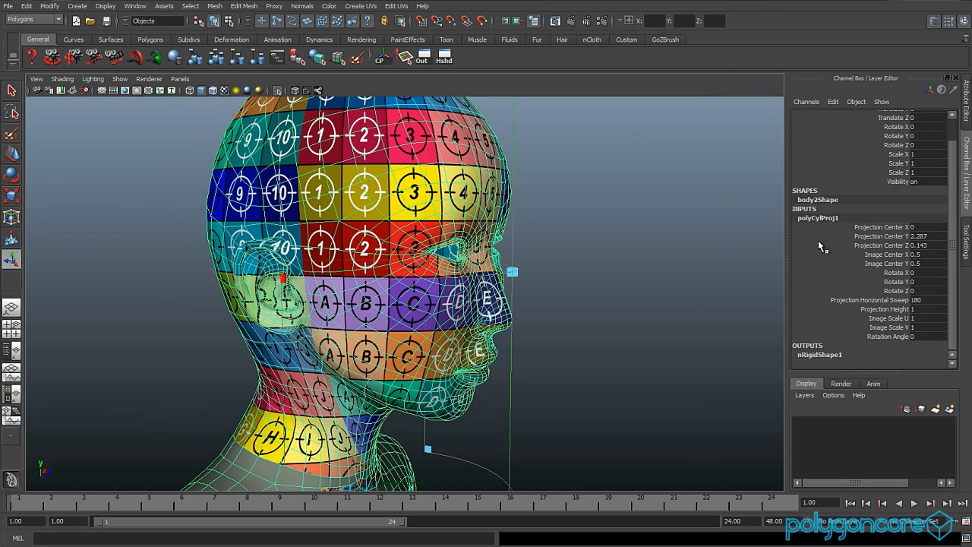
pyautogui.keyDown('alt'); pyautogui.moveTo(574, 306); pyautogui.dragTo(553, 303, button='right'); pyautogui.keyUp('alt')
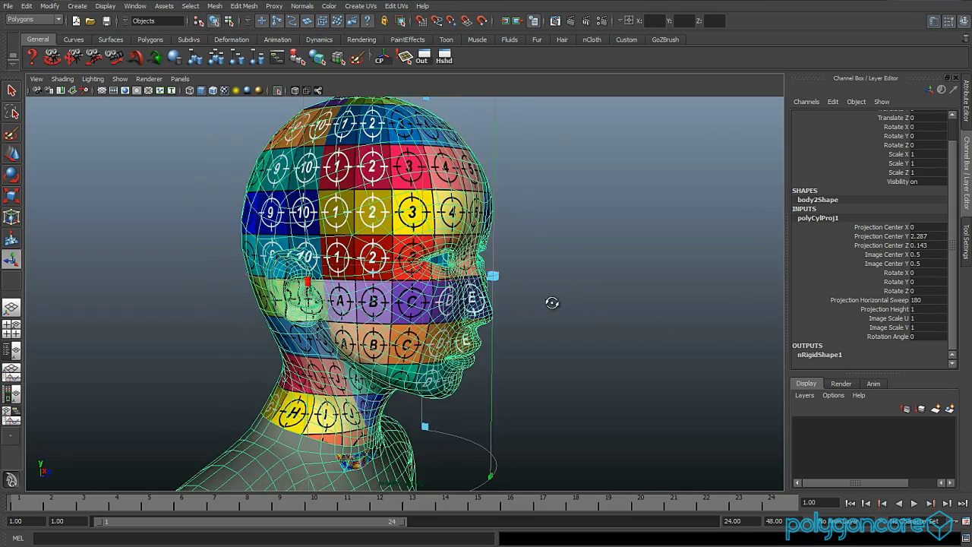
pyautogui.keyDown('alt'); pyautogui.moveTo(553, 303); pyautogui.dragTo(508, 303); pyautogui.keyUp('alt')
pyautogui.keyDown('alt'); pyautogui.moveTo(508, 303); pyautogui.dragTo(470, 309, button='right'); pyautogui.keyUp('alt')
pyautogui.keyDown('alt'); pyautogui.moveTo(471, 310); pyautogui.dragTo(548, 314); pyautogui.keyUp('alt')
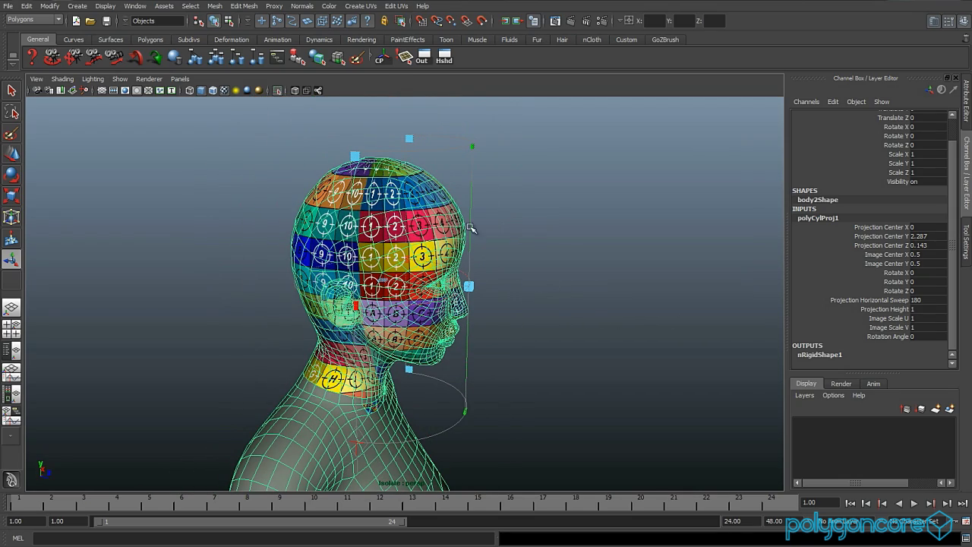
# Step: Turn off texture display in the viewport and open the UV Texture Editor, placing its window beside the head
pyautogui.click(224, 90)
pyautogui.keyDown('alt'); pyautogui.moveTo(234, 183); pyautogui.dragTo(338, 182); pyautogui.keyUp('alt')
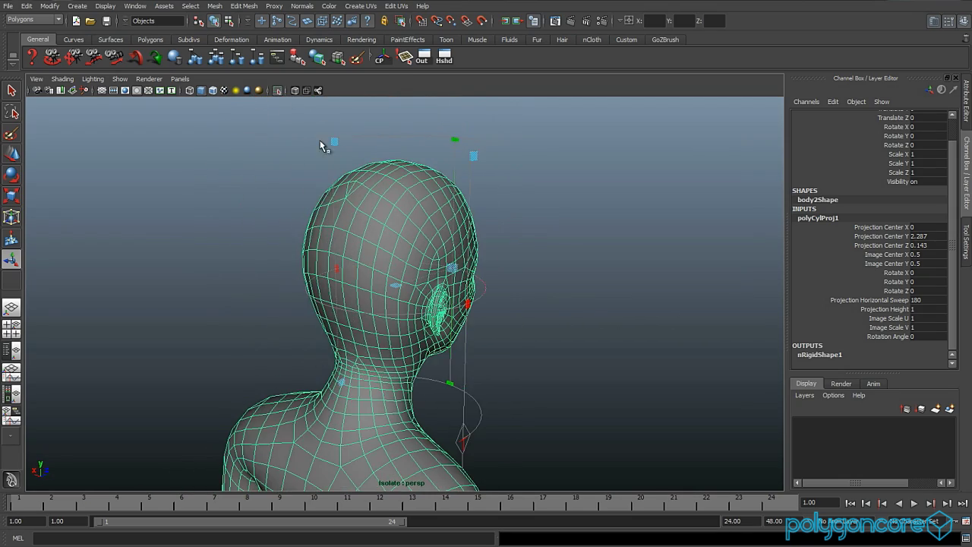
pyautogui.click(396, 6)
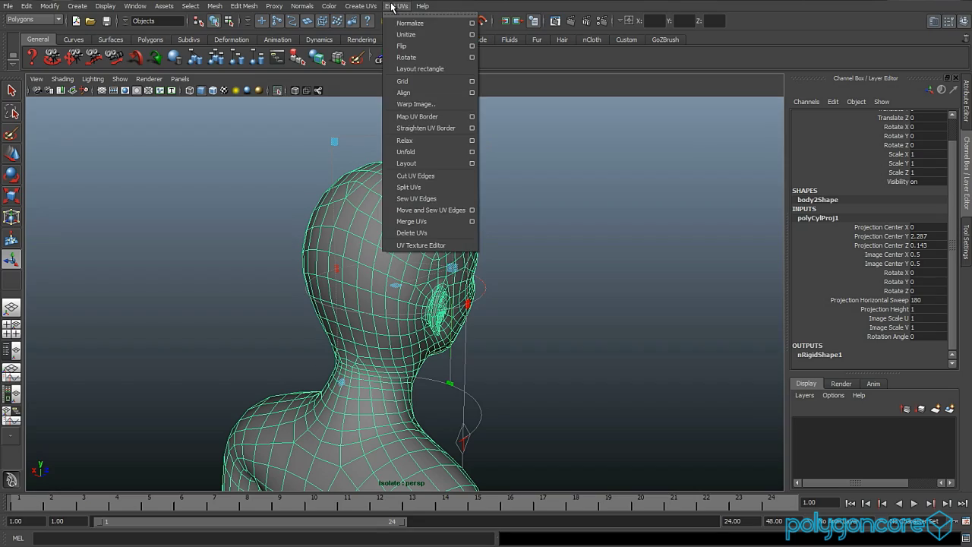
pyautogui.click(441, 245)
pyautogui.moveTo(971, 1); pyautogui.dragTo(537, 50)
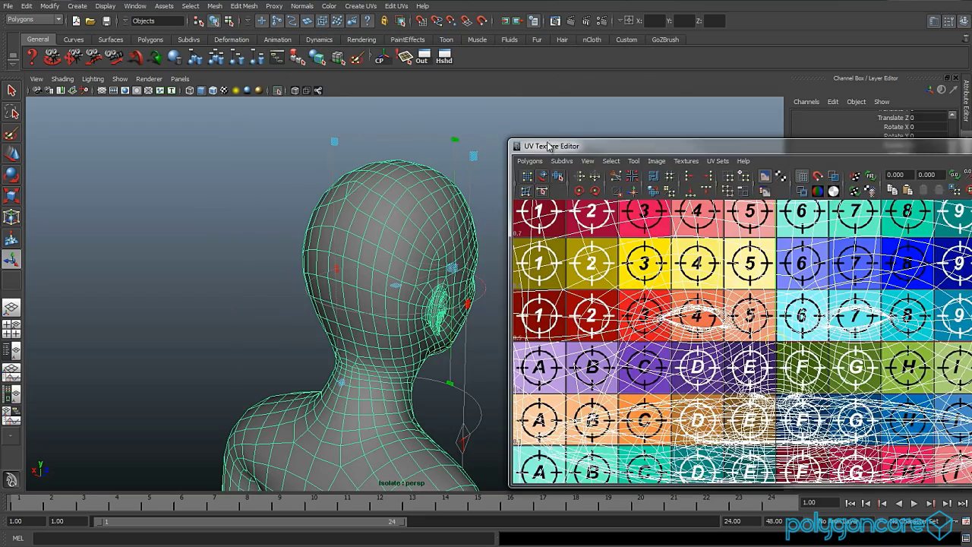
pyautogui.moveTo(525, 141); pyautogui.dragTo(609, 105)
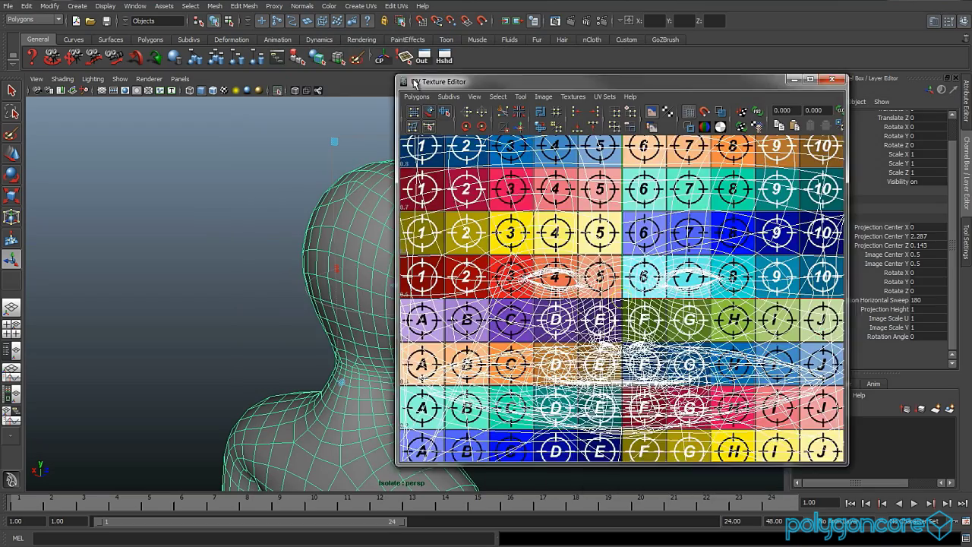
# Step: Pick a UV on the outer edge of the head's layout in the UV Texture Editor and expand the selection to the whole shell
pyautogui.moveTo(414, 84); pyautogui.dragTo(353, 74)
pyautogui.scroll(-5, 600, 256)
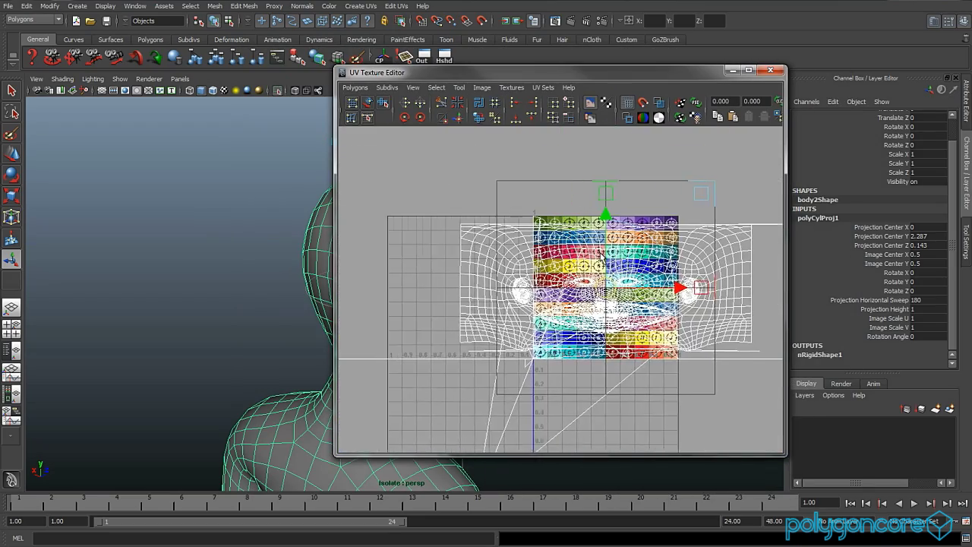
pyautogui.scroll(2, 600, 255)
pyautogui.moveTo(472, 267)
pyautogui.mouseDown(button='right')
pyautogui.moveTo(505, 257)
pyautogui.moveTo(489, 258)
pyautogui.mouseUp(button='right')
pyautogui.moveTo(465, 262); pyautogui.dragTo(441, 280)
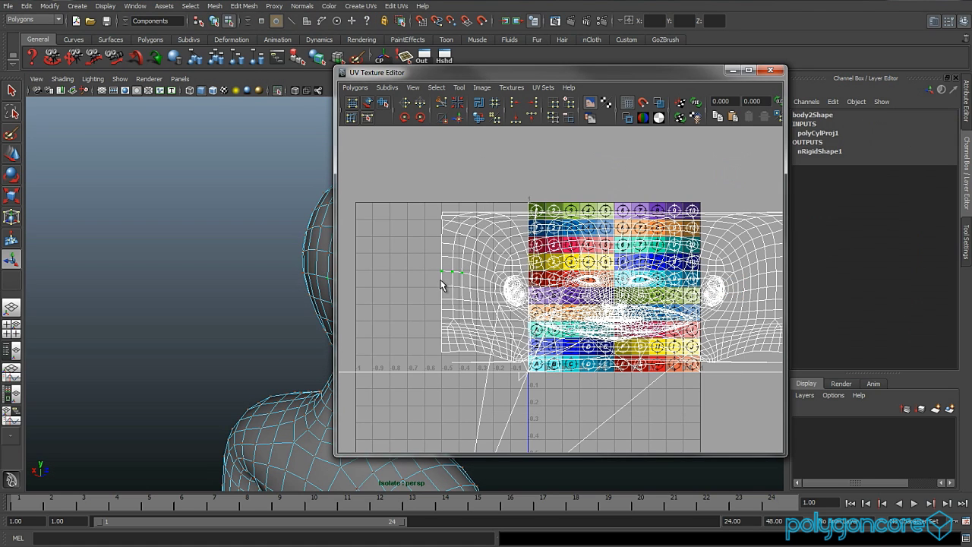
pyautogui.keyDown('shift'); pyautogui.moveTo(458, 272); pyautogui.dragTo(493, 262, button='right'); pyautogui.keyUp('shift')
pyautogui.scroll(-1, 493, 261)
# Step: Move the head's UV shell clear of the texture square, turn on shaded UV display, and move the editor window off the model
pyautogui.press('w')
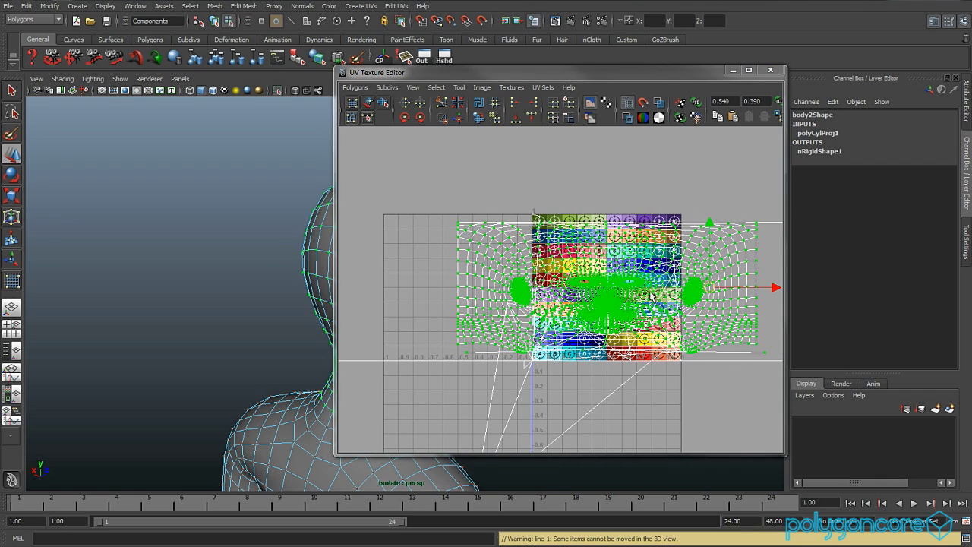
pyautogui.moveTo(707, 291); pyautogui.dragTo(494, 184)
pyautogui.keyDown('alt'); pyautogui.moveTo(495, 185); pyautogui.dragTo(644, 340, button='middle'); pyautogui.keyUp('alt')
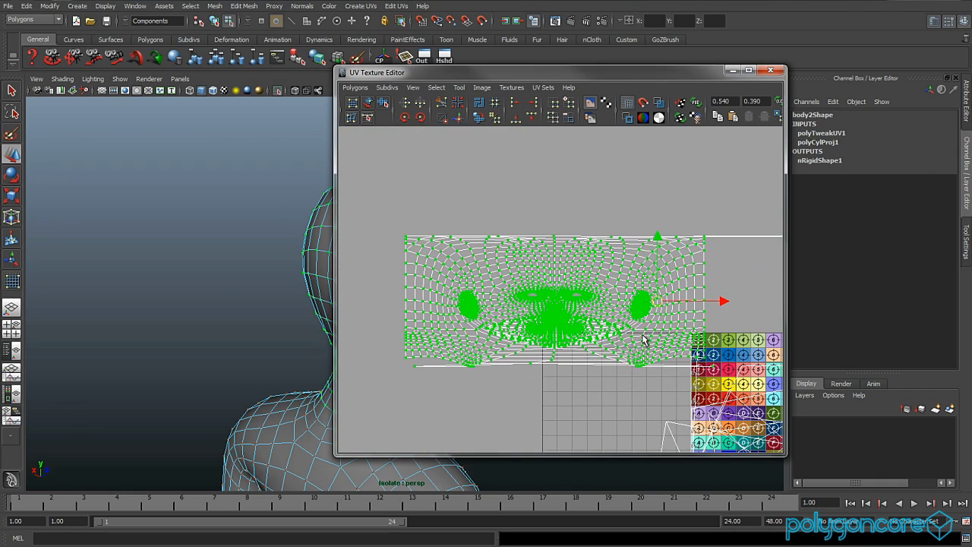
pyautogui.moveTo(641, 304); pyautogui.dragTo(601, 258)
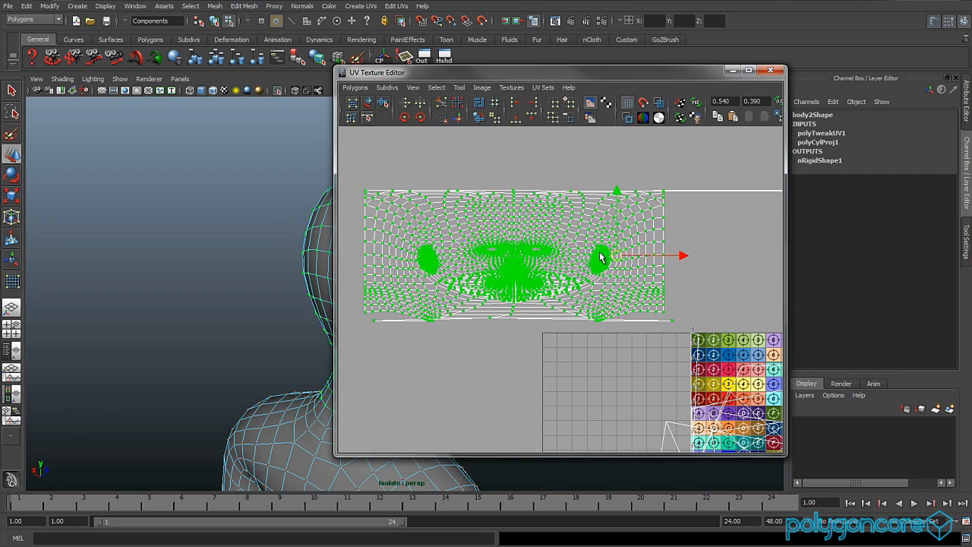
pyautogui.click(658, 101)
pyautogui.moveTo(577, 72); pyautogui.dragTo(805, 61)
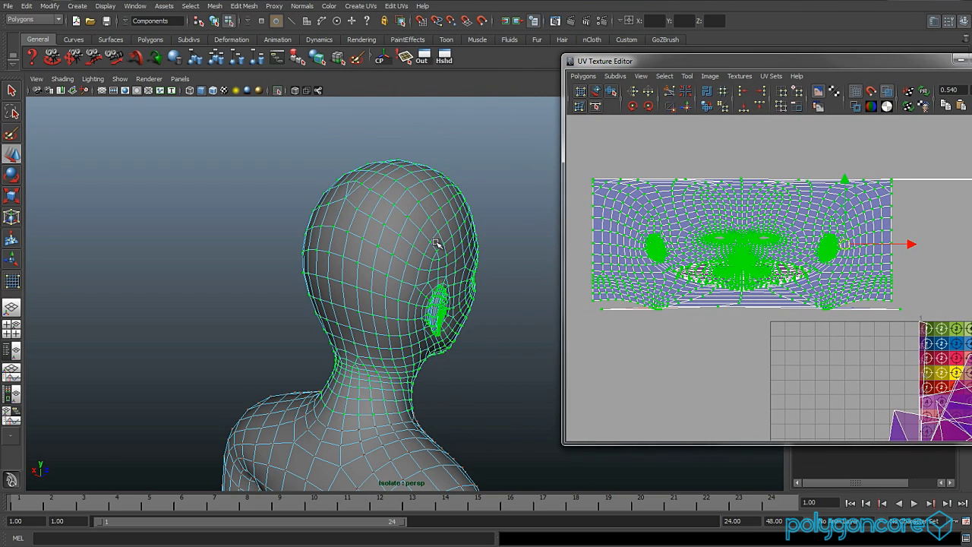
# Step: Switch the body mesh to edge selection and pick the first vertical edges at the centre of the back of the neck
pyautogui.keyDown('alt'); pyautogui.moveTo(437, 243); pyautogui.dragTo(368, 268); pyautogui.keyUp('alt')
pyautogui.rightClick(368, 268)
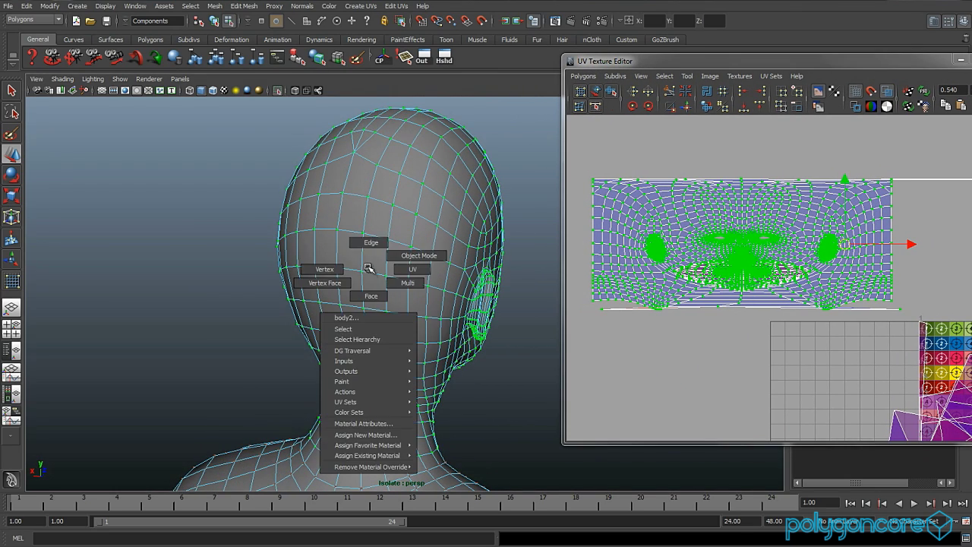
pyautogui.moveTo(369, 268); pyautogui.dragTo(371, 243, button='right')
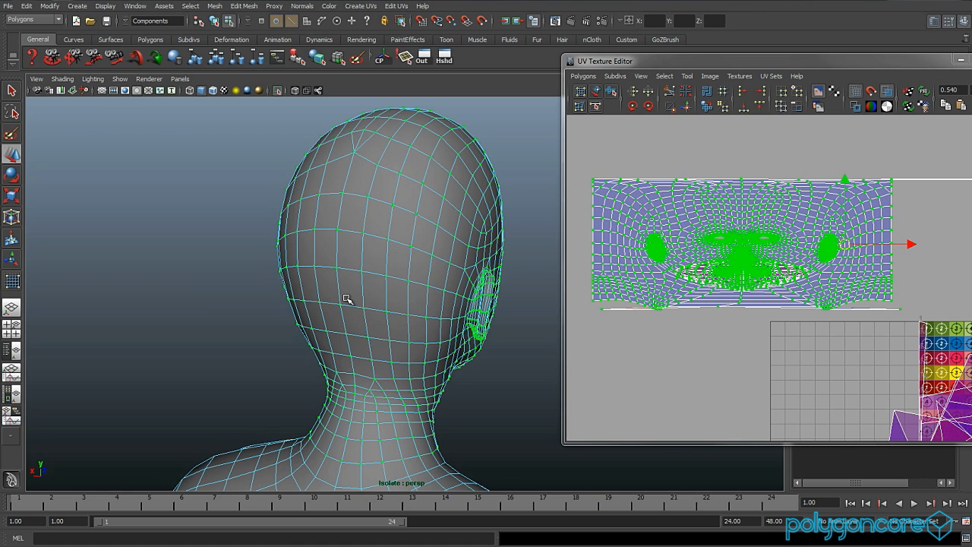
pyautogui.keyDown('alt'); pyautogui.moveTo(349, 349); pyautogui.dragTo(354, 338); pyautogui.keyUp('alt')
pyautogui.click(348, 431)
pyautogui.click(347, 433)
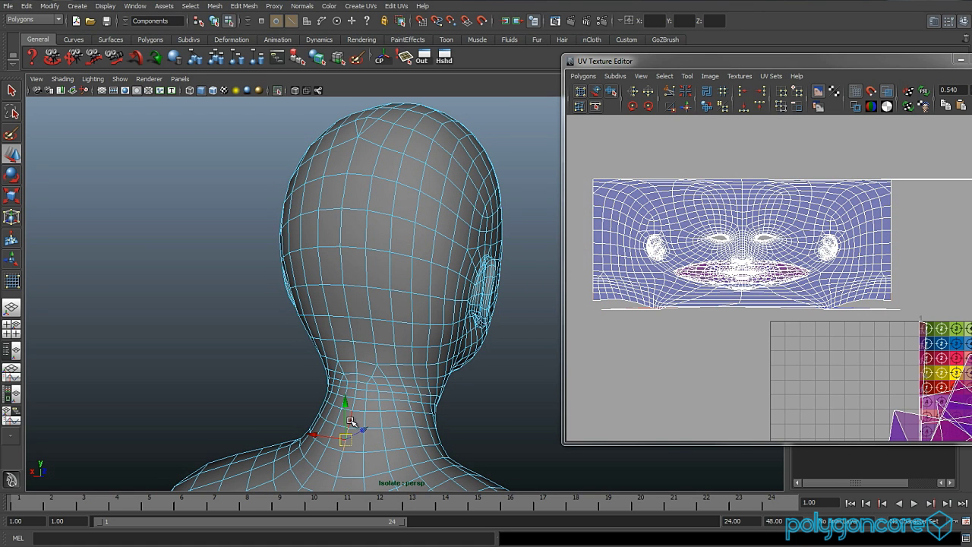
pyautogui.click(355, 395)
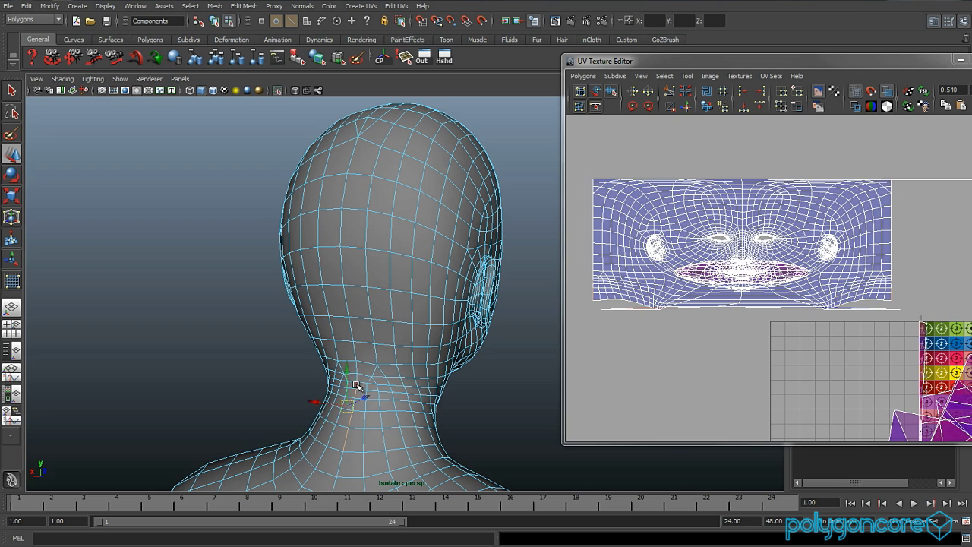
# Step: Undo the wrong edge picks and extend the vertical edge selection up the back of the neck to the base of the skull
pyautogui.keyDown('alt'); pyautogui.moveTo(397, 404); pyautogui.dragTo(410, 391, button='middle'); pyautogui.keyUp('alt')
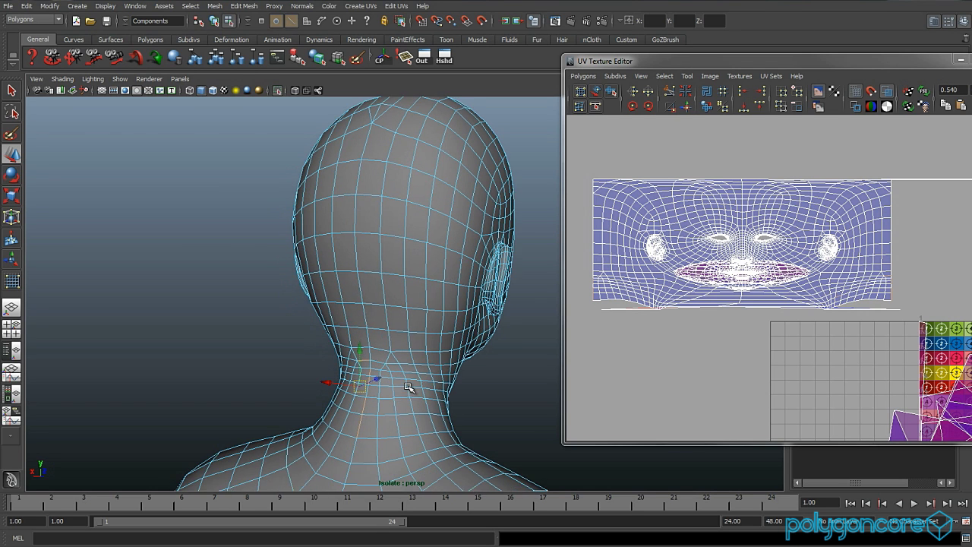
pyautogui.keyDown('alt'); pyautogui.moveTo(410, 391); pyautogui.dragTo(440, 390, button='right'); pyautogui.keyUp('alt')
pyautogui.hotkey('ctrl', 'z')
pyautogui.keyDown('shift'); pyautogui.click(366, 375); pyautogui.keyUp('shift')
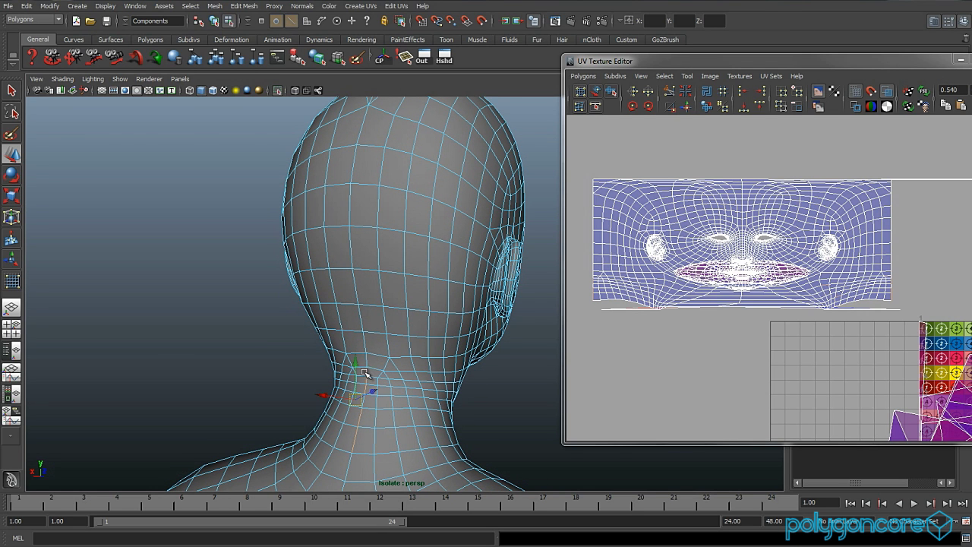
pyautogui.hotkey('ctrl', 'z')
pyautogui.keyDown('shift'); pyautogui.click(369, 375); pyautogui.keyUp('shift')
pyautogui.keyDown('shift'); pyautogui.click(367, 359); pyautogui.keyUp('shift')
pyautogui.keyDown('shift'); pyautogui.click(363, 341); pyautogui.keyUp('shift')
pyautogui.keyDown('shift'); pyautogui.click(361, 319); pyautogui.keyUp('shift')
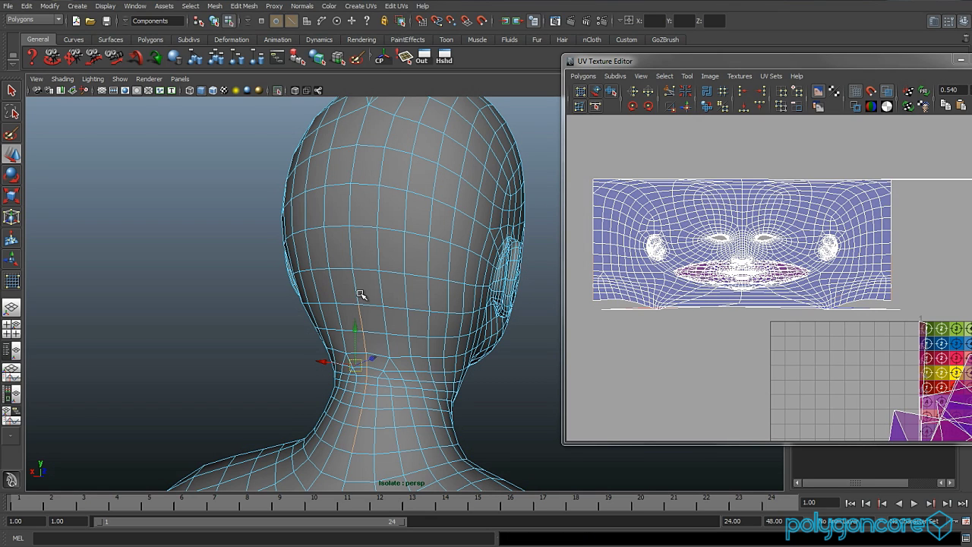
pyautogui.click(356, 288)
# Step: Add the centre-line edges up the back of the skull to the seam selection, through the junction below the crown
pyautogui.keyDown('alt'); pyautogui.moveTo(351, 246); pyautogui.dragTo(383, 332); pyautogui.keyUp('alt')
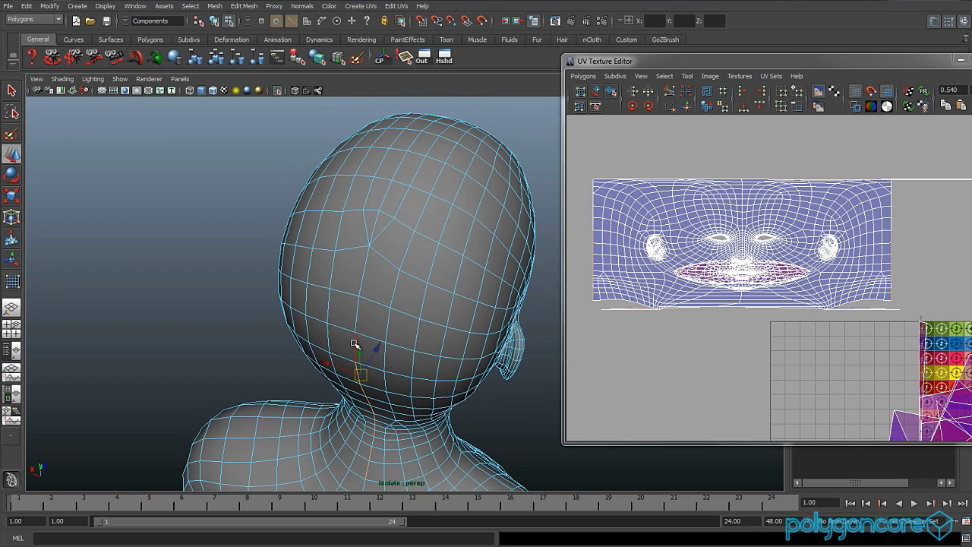
pyautogui.keyDown('shift'); pyautogui.click(357, 318); pyautogui.keyUp('shift')
pyautogui.keyDown('alt'); pyautogui.moveTo(361, 340); pyautogui.dragTo(462, 341); pyautogui.keyUp('alt')
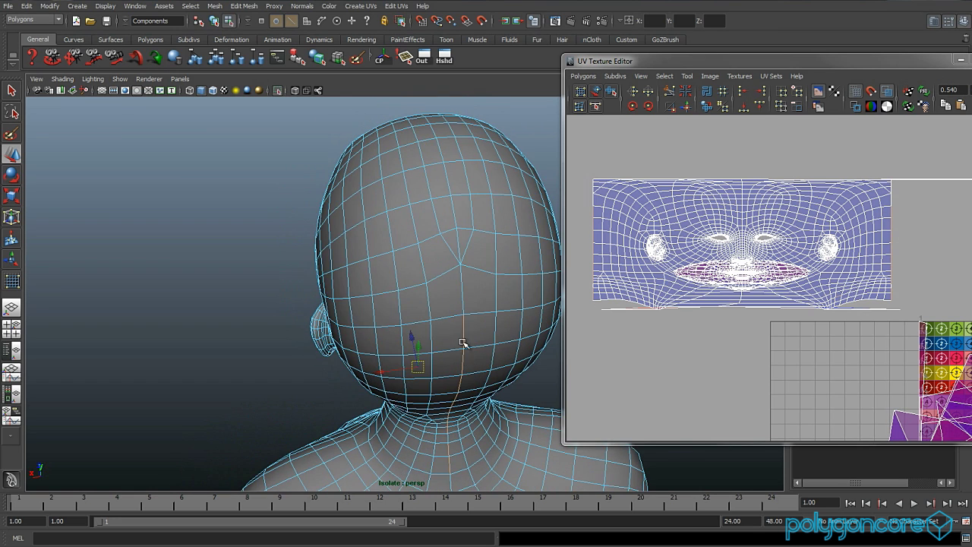
pyautogui.keyDown('shift'); pyautogui.click(462, 294); pyautogui.keyUp('shift')
pyautogui.keyDown('shift'); pyautogui.click(458, 245); pyautogui.keyUp('shift')
pyautogui.keyDown('shift'); pyautogui.click(455, 219); pyautogui.keyUp('shift')
# Step: Continue the seam edge selection along the centre line over the top of the head towards the forehead
pyautogui.keyDown('alt'); pyautogui.moveTo(445, 294); pyautogui.dragTo(509, 325); pyautogui.keyUp('alt')
pyautogui.keyDown('alt'); pyautogui.moveTo(441, 327); pyautogui.dragTo(460, 320); pyautogui.keyUp('alt')
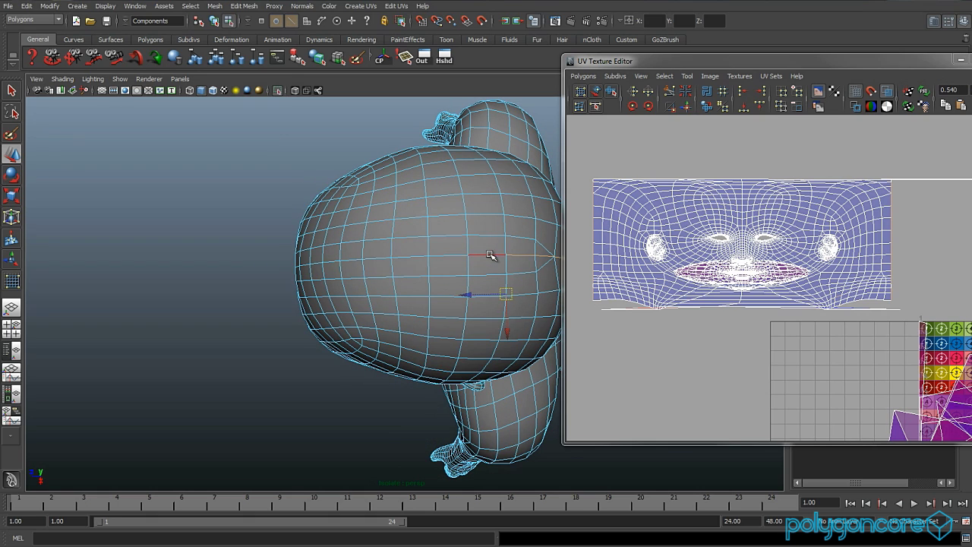
pyautogui.keyDown('shift'); pyautogui.click(445, 257); pyautogui.keyUp('shift')
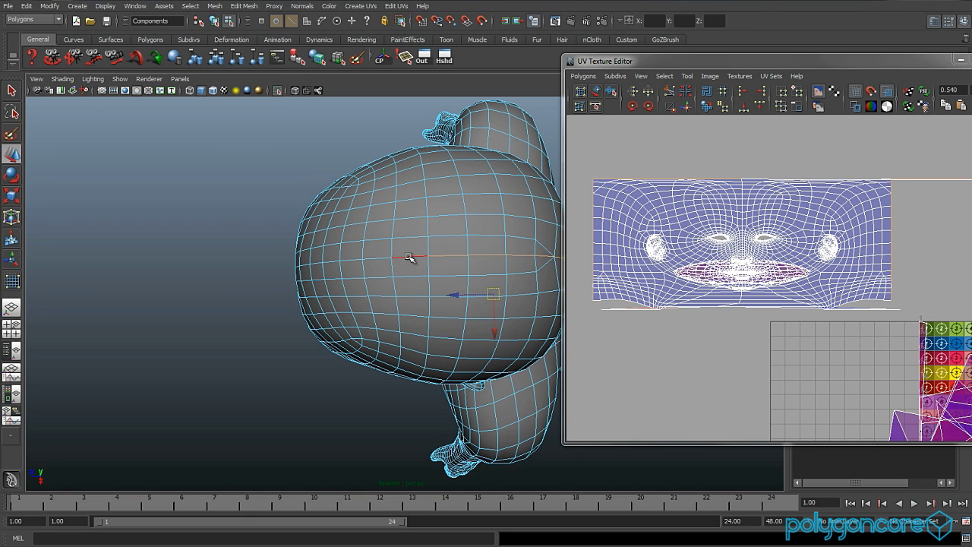
pyautogui.keyDown('shift'); pyautogui.click(409, 259); pyautogui.keyUp('shift')
pyautogui.keyDown('shift'); pyautogui.click(375, 260); pyautogui.keyUp('shift')
pyautogui.hotkey('ctrl', 'z')
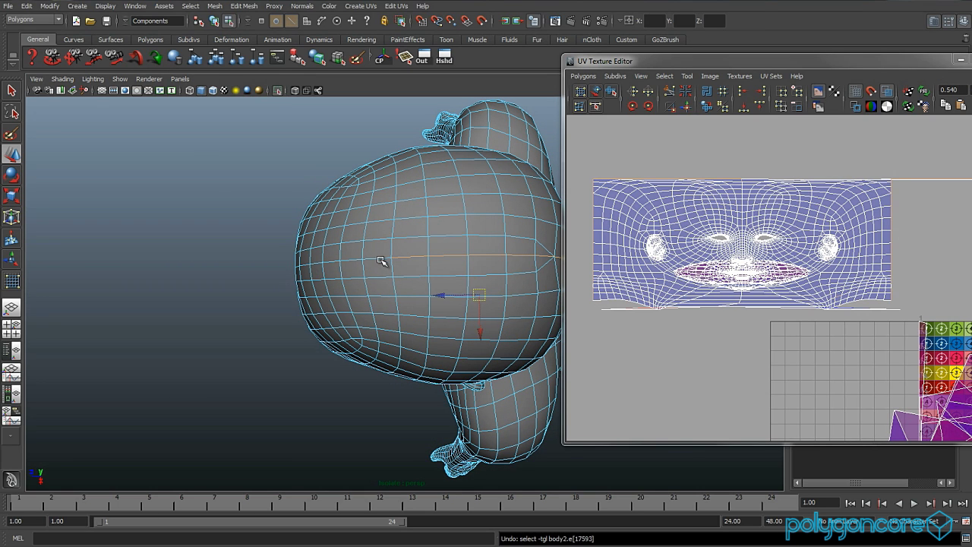
pyautogui.keyDown('shift'); pyautogui.click(371, 260); pyautogui.keyUp('shift')
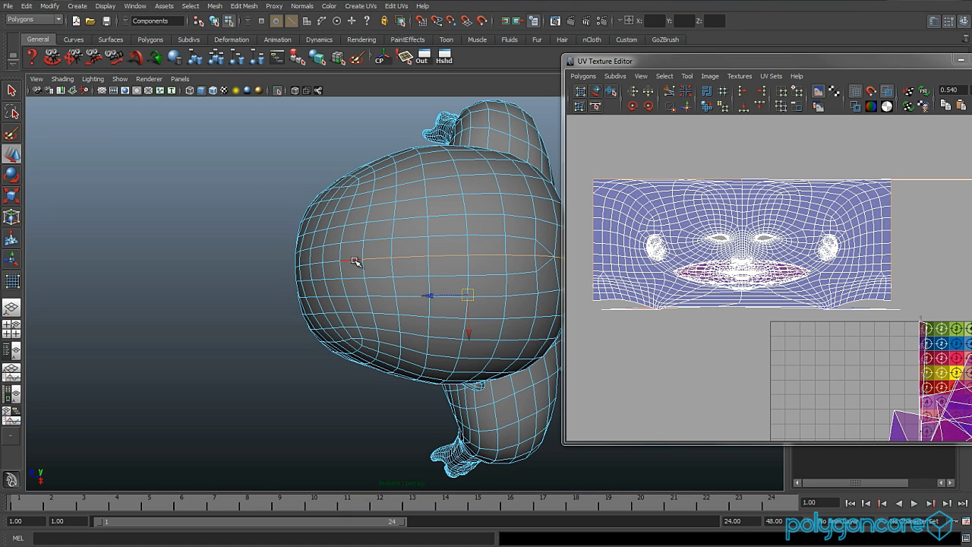
pyautogui.keyDown('shift'); pyautogui.click(341, 262); pyautogui.keyUp('shift')
pyautogui.keyDown('alt'); pyautogui.moveTo(332, 282); pyautogui.dragTo(406, 292); pyautogui.keyUp('alt')
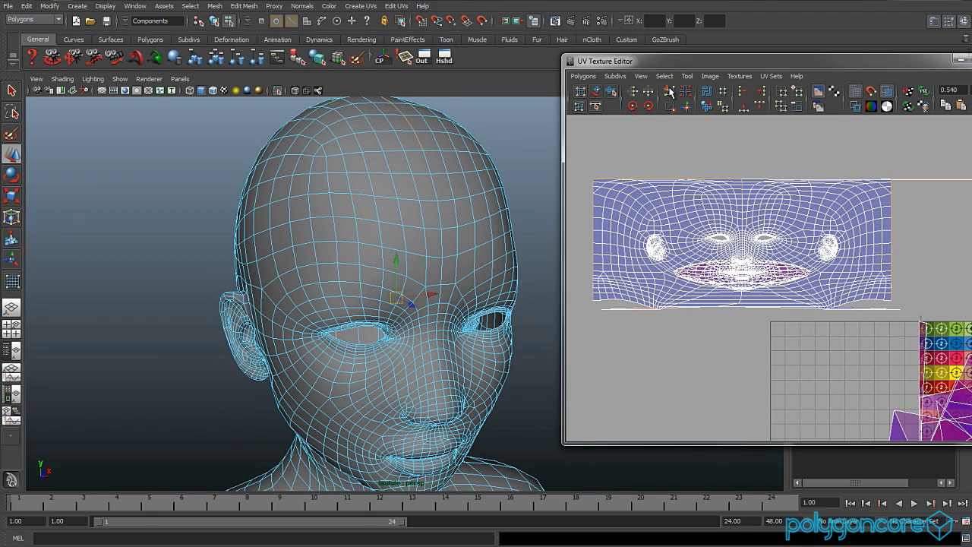
# Step: Select the ring of edges inside both nostrils
pyautogui.keyDown('alt'); pyautogui.moveTo(429, 293); pyautogui.dragTo(420, 180, button='middle'); pyautogui.keyUp('alt')
pyautogui.keyDown('alt'); pyautogui.moveTo(420, 180); pyautogui.dragTo(439, 222, button='right'); pyautogui.keyUp('alt')
pyautogui.keyDown('alt'); pyautogui.moveTo(440, 222); pyautogui.dragTo(406, 212); pyautogui.keyUp('alt')
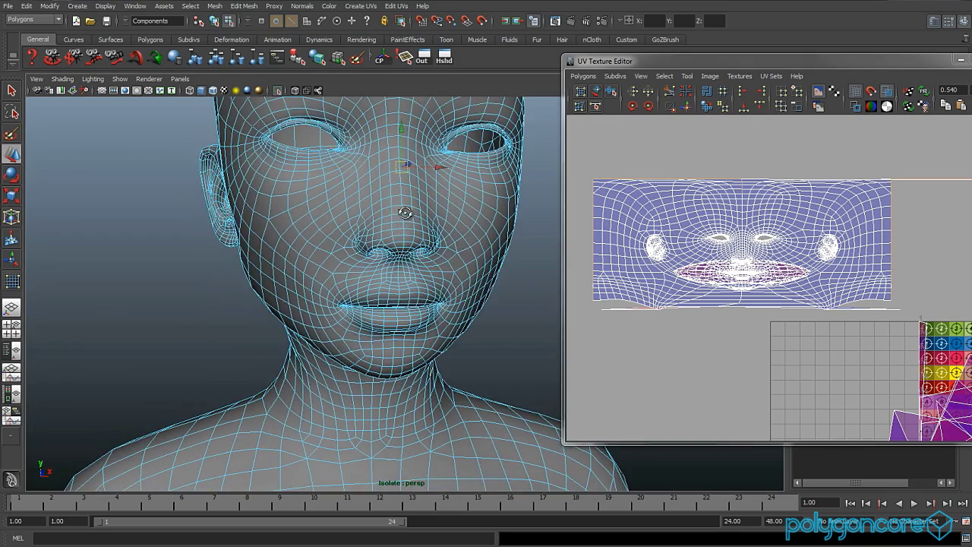
pyautogui.keyDown('alt'); pyautogui.moveTo(405, 213); pyautogui.dragTo(402, 240, button='right'); pyautogui.keyUp('alt')
pyautogui.keyDown('alt'); pyautogui.moveTo(402, 241); pyautogui.dragTo(386, 213); pyautogui.keyUp('alt')
pyautogui.keyDown('alt'); pyautogui.moveTo(384, 230); pyautogui.dragTo(420, 334, button='middle'); pyautogui.keyUp('alt')
pyautogui.keyDown('alt'); pyautogui.moveTo(421, 334); pyautogui.dragTo(551, 336, button='right'); pyautogui.keyUp('alt')
pyautogui.keyDown('alt'); pyautogui.moveTo(355, 252); pyautogui.dragTo(323, 286, button='middle'); pyautogui.keyUp('alt')
pyautogui.keyDown('alt'); pyautogui.moveTo(323, 287); pyautogui.dragTo(358, 287, button='right'); pyautogui.keyUp('alt')
pyautogui.keyDown('alt'); pyautogui.moveTo(359, 287); pyautogui.dragTo(384, 274, button='middle'); pyautogui.keyUp('alt')
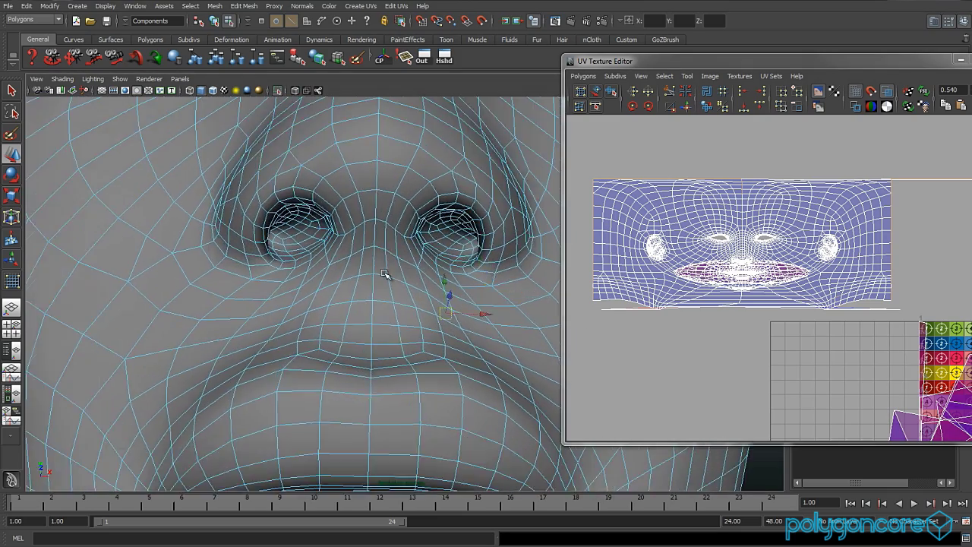
pyautogui.click(316, 232)
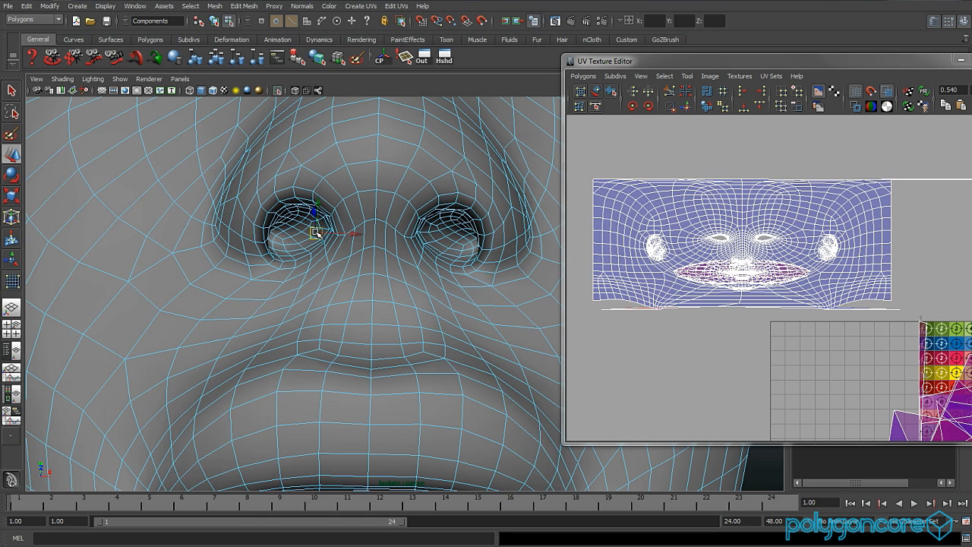
pyautogui.keyDown('shift'); pyautogui.click(434, 237); pyautogui.keyUp('shift')
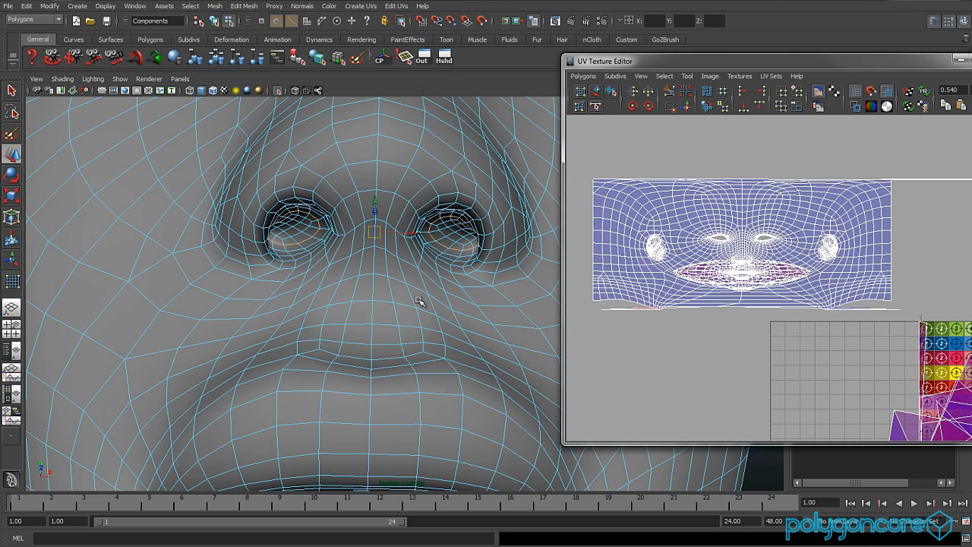
# Step: Select the edge loop along the inner lips and cut the UVs along it
pyautogui.keyDown('alt'); pyautogui.moveTo(419, 300); pyautogui.dragTo(406, 277, button='right'); pyautogui.keyUp('alt')
pyautogui.keyDown('alt'); pyautogui.moveTo(405, 278); pyautogui.dragTo(404, 219, button='middle'); pyautogui.keyUp('alt')
pyautogui.keyDown('alt'); pyautogui.moveTo(407, 282); pyautogui.dragTo(463, 282, button='right'); pyautogui.keyUp('alt')
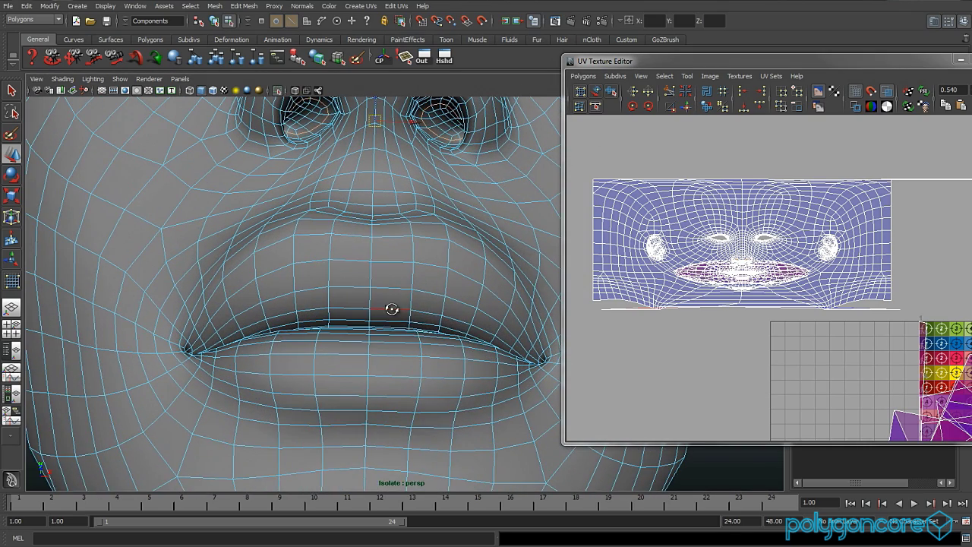
pyautogui.doubleClick(392, 309)
pyautogui.keyDown('alt'); pyautogui.moveTo(394, 315); pyautogui.dragTo(403, 339); pyautogui.keyUp('alt')
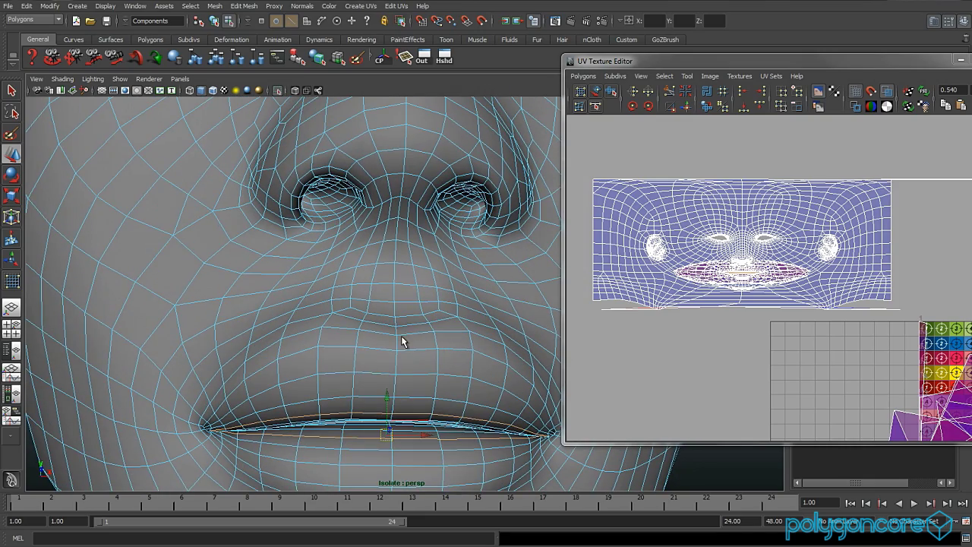
pyautogui.click(669, 91)
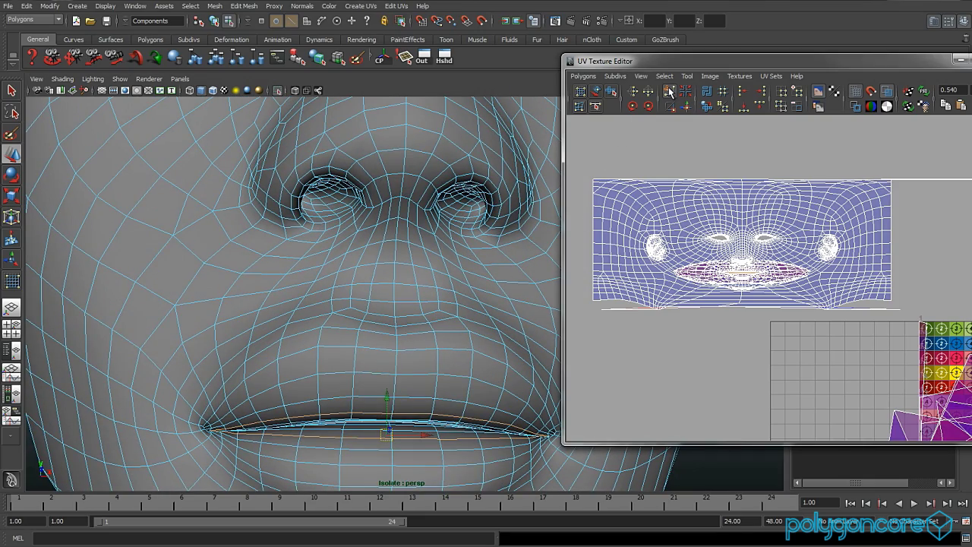
# Step: Display the UV pattern texture on the head in the viewport and view the face at a three-quarter angle
pyautogui.keyDown('alt'); pyautogui.moveTo(421, 291); pyautogui.dragTo(357, 306, button='right'); pyautogui.keyUp('alt')
pyautogui.keyDown('alt'); pyautogui.moveTo(358, 306); pyautogui.dragTo(402, 327); pyautogui.keyUp('alt')
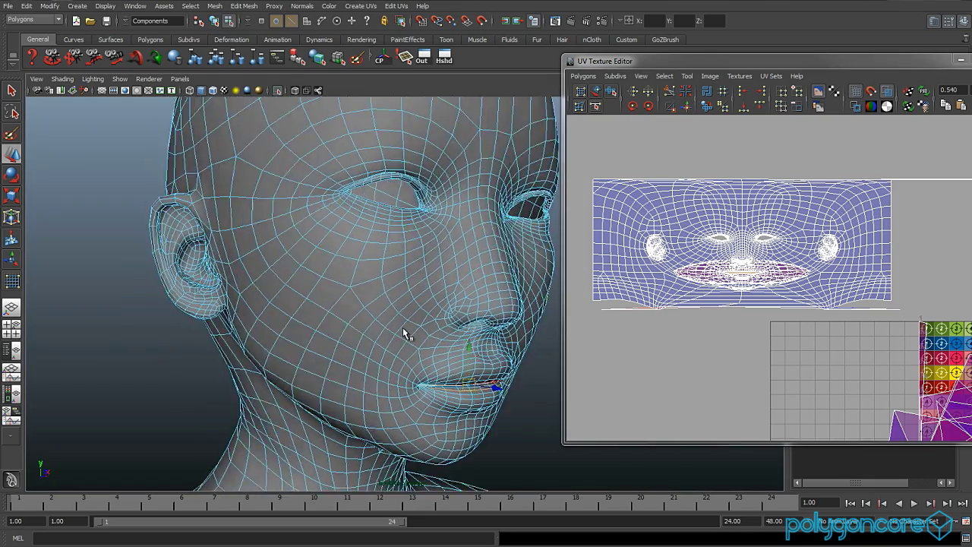
pyautogui.click(224, 90)
pyautogui.keyDown('alt'); pyautogui.moveTo(550, 260); pyautogui.dragTo(533, 260, button='right'); pyautogui.keyUp('alt')
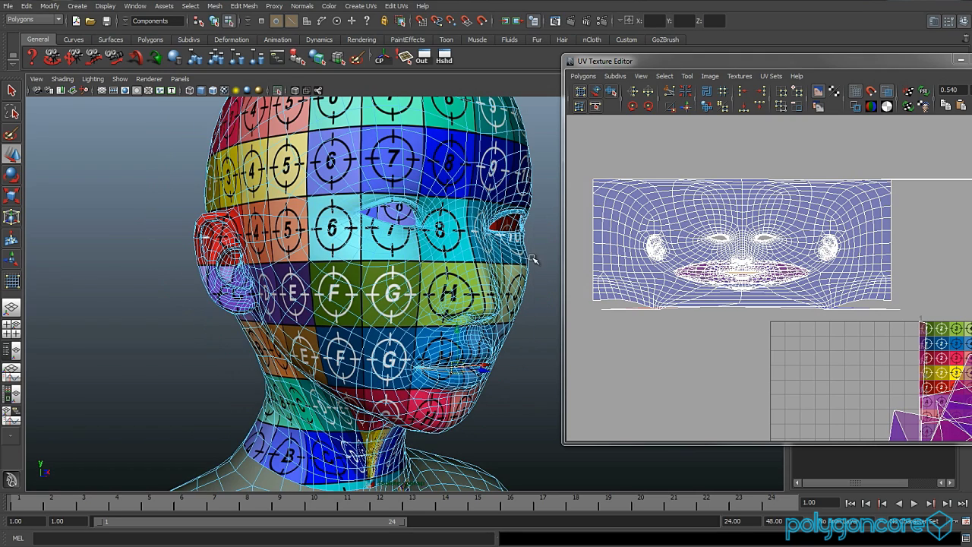
pyautogui.keyDown('alt'); pyautogui.moveTo(458, 264); pyautogui.dragTo(454, 272); pyautogui.keyUp('alt')
# Step: Select the whole face UV shell from one of its UVs and move it up, clear of the separated mouth-interior shell
pyautogui.rightClick(696, 252)
pyautogui.moveTo(696, 252); pyautogui.dragTo(738, 252, button='right')
pyautogui.moveTo(698, 230); pyautogui.dragTo(682, 239)
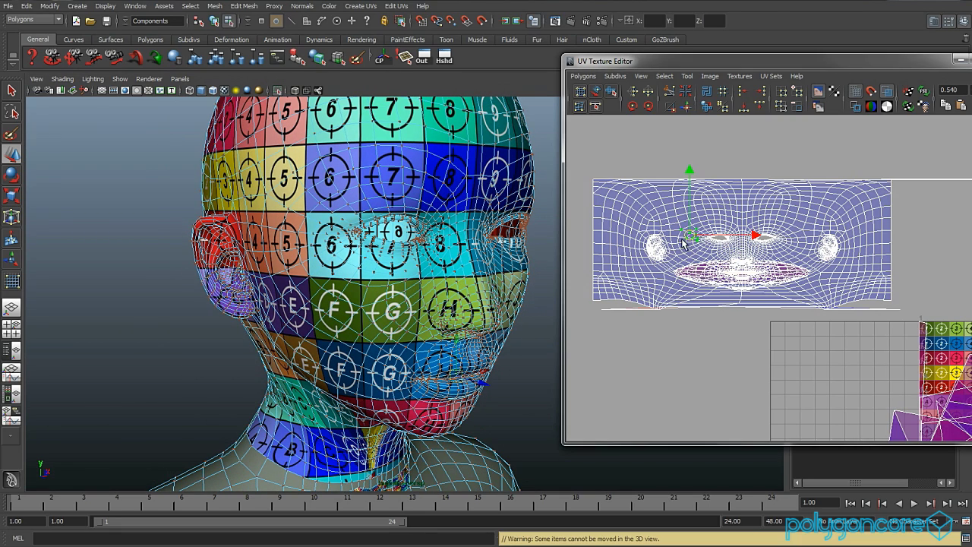
pyautogui.keyDown('shift'); pyautogui.moveTo(694, 228); pyautogui.dragTo(722, 219, button='right'); pyautogui.keyUp('shift')
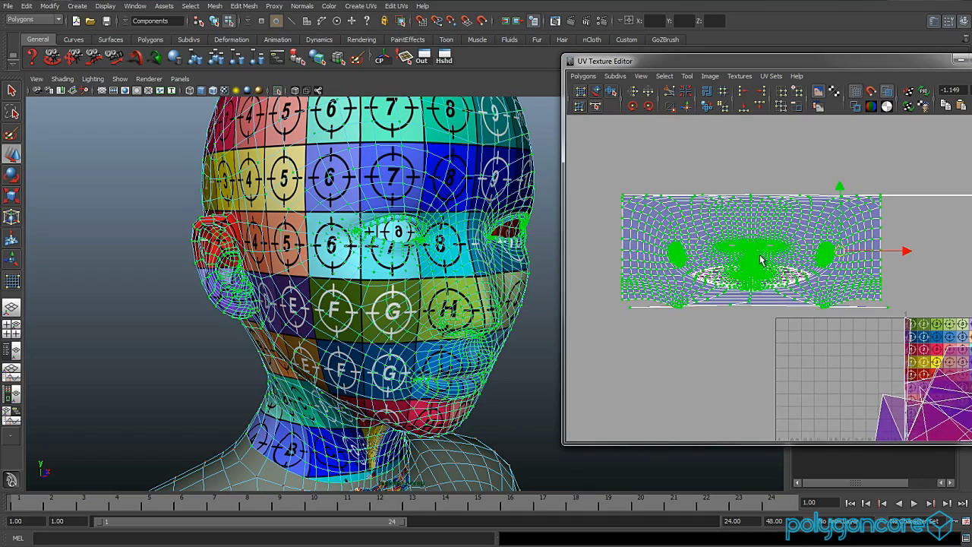
pyautogui.keyDown('alt'); pyautogui.moveTo(754, 245); pyautogui.dragTo(765, 256, button='middle'); pyautogui.keyUp('alt')
pyautogui.moveTo(830, 256); pyautogui.dragTo(806, 215, button='middle')
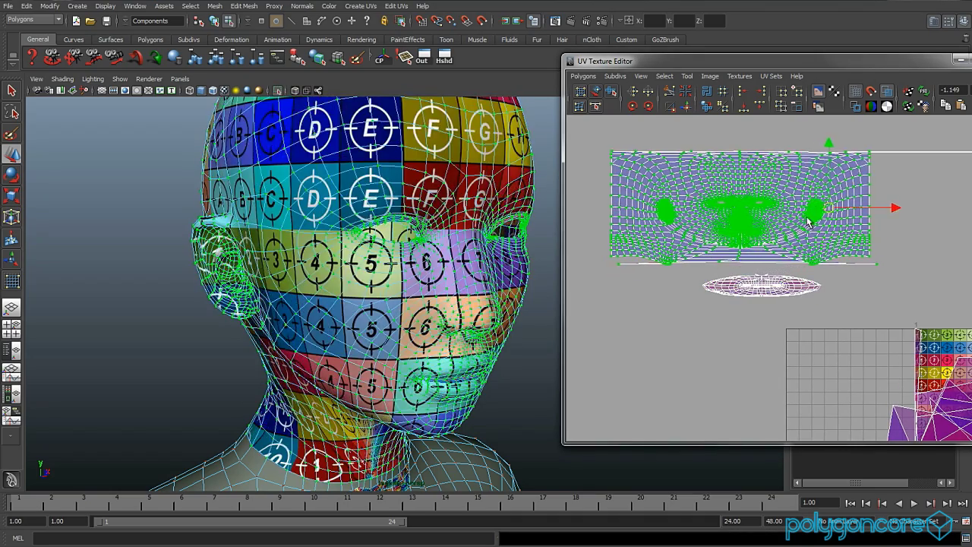
pyautogui.moveTo(808, 221); pyautogui.dragTo(820, 162)
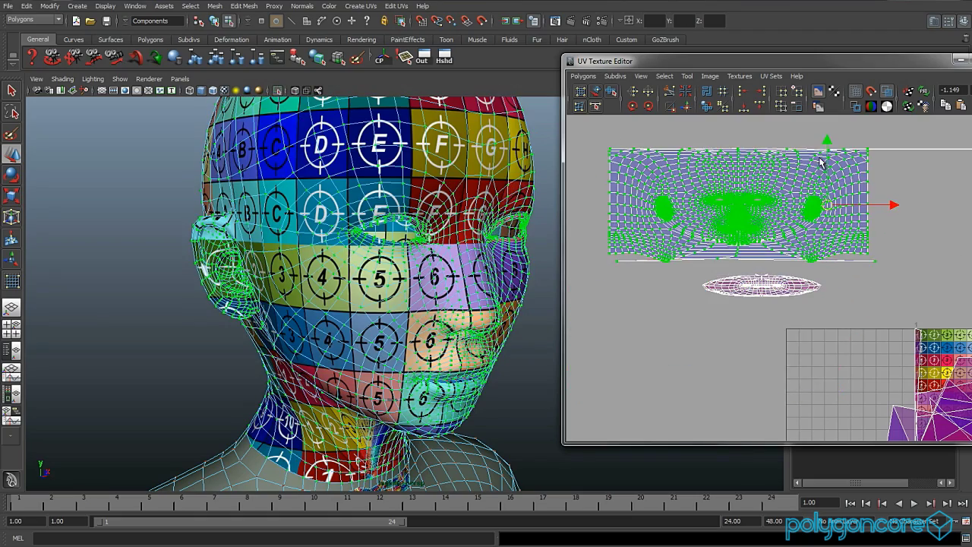
# Step: Reposition the UV Texture Editor window and activate the Smooth UV tool for the selected face shell
pyautogui.keyDown('alt'); pyautogui.moveTo(762, 231); pyautogui.dragTo(736, 298, button='middle'); pyautogui.keyUp('alt')
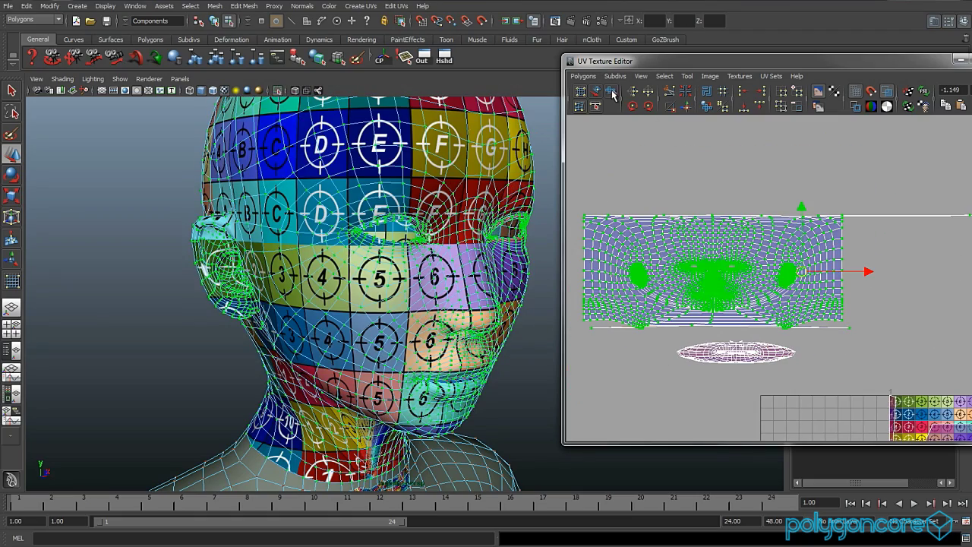
pyautogui.moveTo(625, 63); pyautogui.dragTo(584, 71)
pyautogui.doubleClick(423, 93)
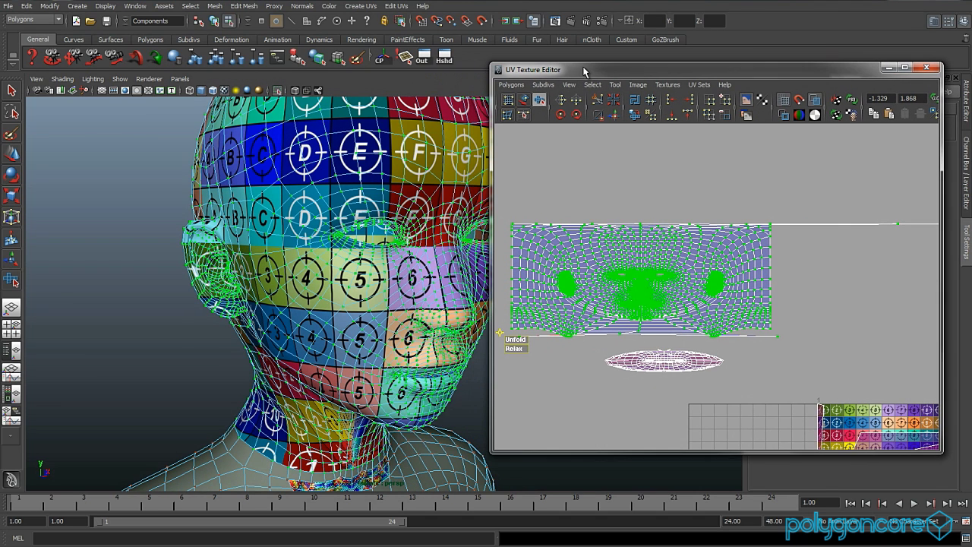
# Step: Unfold the face UV shell with the Smooth UV tool and check the pattern on the face and neck
pyautogui.scroll(2, 647, 296)
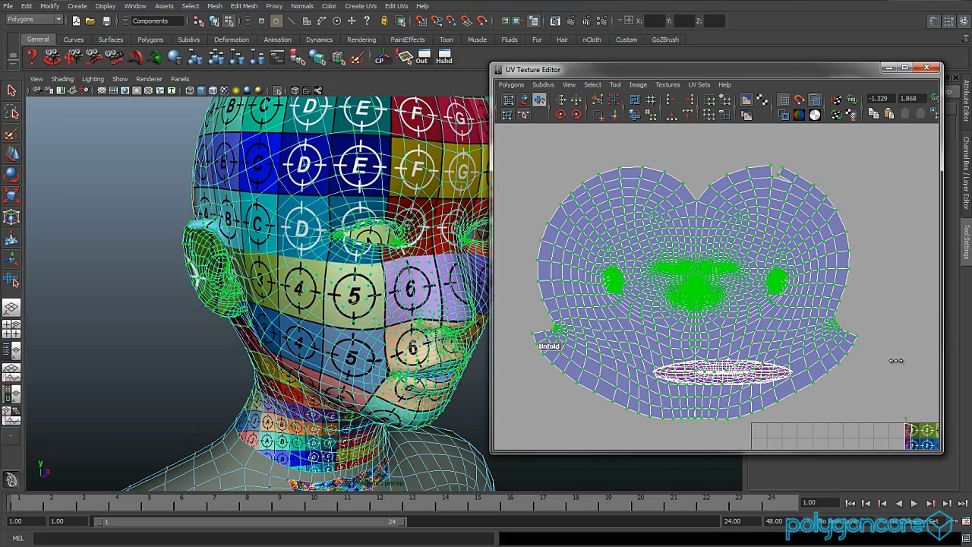
pyautogui.keyDown('alt'); pyautogui.moveTo(350, 341); pyautogui.dragTo(334, 288); pyautogui.keyUp('alt')
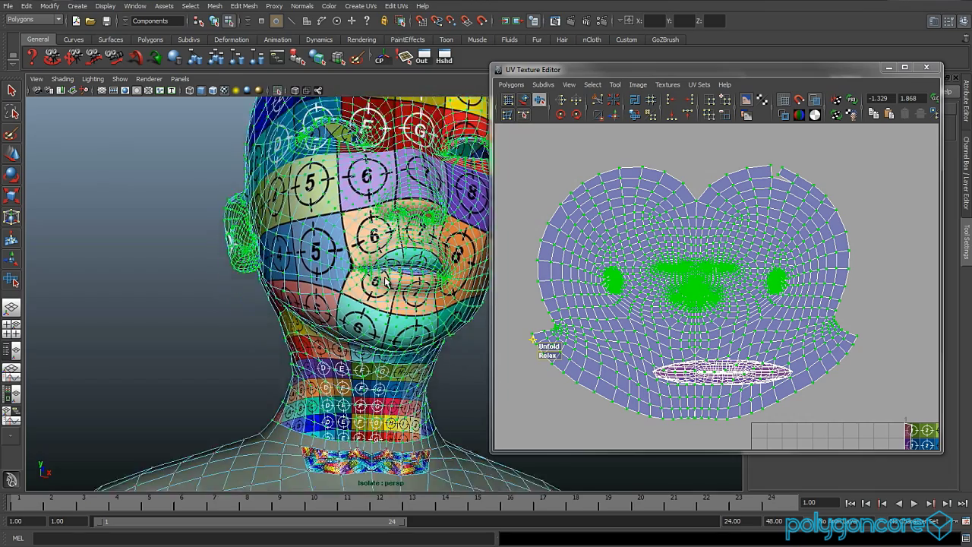
pyautogui.keyDown('alt'); pyautogui.moveTo(353, 319); pyautogui.dragTo(380, 217, button='middle'); pyautogui.keyUp('alt')
pyautogui.scroll(5, 380, 221)
pyautogui.keyDown('alt'); pyautogui.moveTo(379, 224); pyautogui.dragTo(359, 245); pyautogui.keyUp('alt')
pyautogui.scroll(-3, 368, 251)
# Step: Turn off the texture display and cut the UVs along the edges down the front centre of the neck
pyautogui.rightClick(357, 231)
pyautogui.moveTo(357, 233); pyautogui.dragTo(354, 203, button='right')
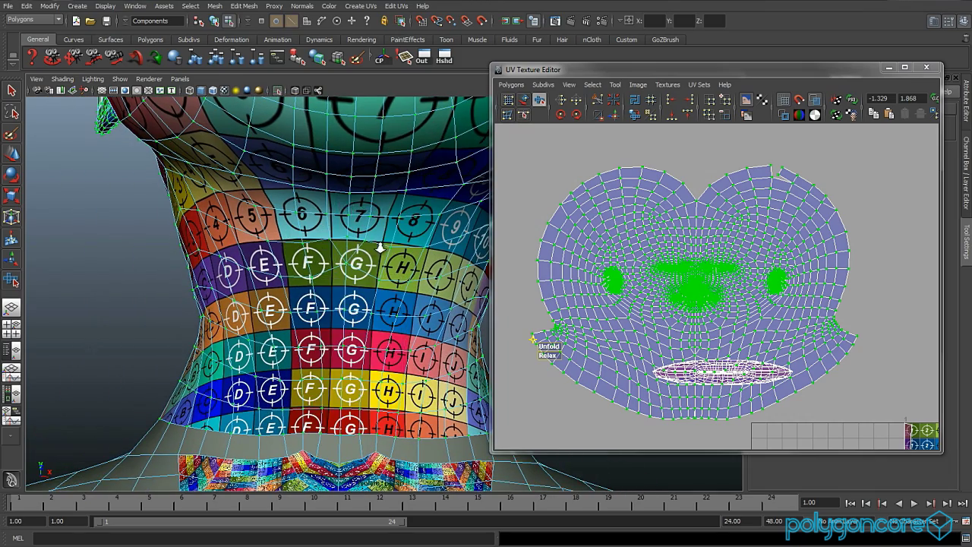
pyautogui.keyDown('alt'); pyautogui.moveTo(380, 248); pyautogui.dragTo(263, 249, button='right'); pyautogui.keyUp('alt')
pyautogui.moveTo(356, 256)
pyautogui.keyDown('alt'); pyautogui.mouseDown()
pyautogui.moveTo(351, 289)
pyautogui.moveTo(352, 243)
pyautogui.mouseUp(); pyautogui.keyUp('alt')
pyautogui.keyDown('alt'); pyautogui.moveTo(352, 262); pyautogui.dragTo(465, 284, button='right'); pyautogui.keyUp('alt')
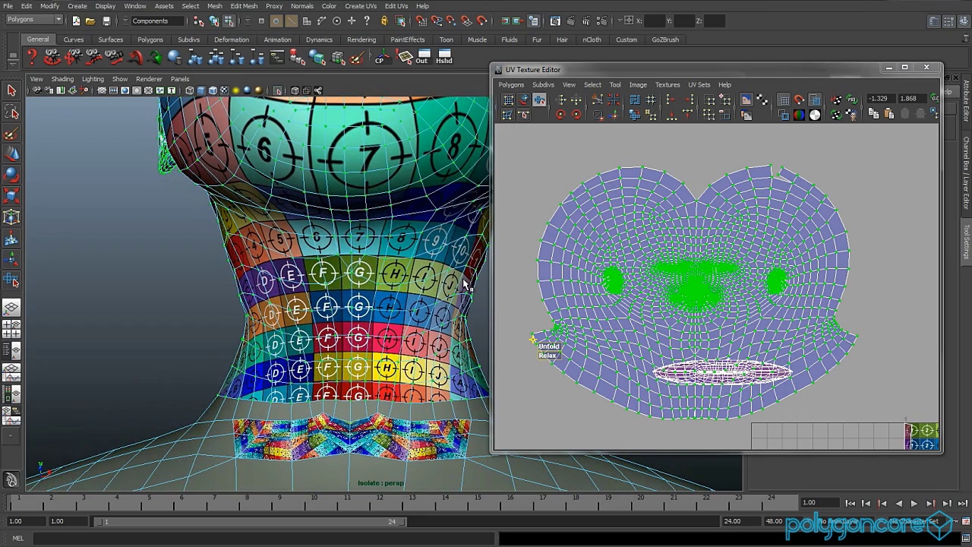
pyautogui.click(224, 91)
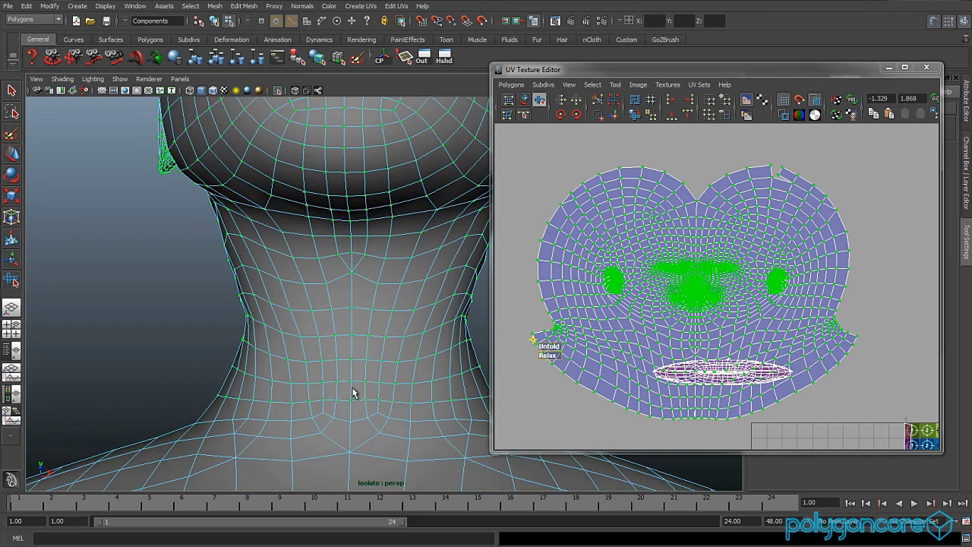
pyautogui.press('F8')
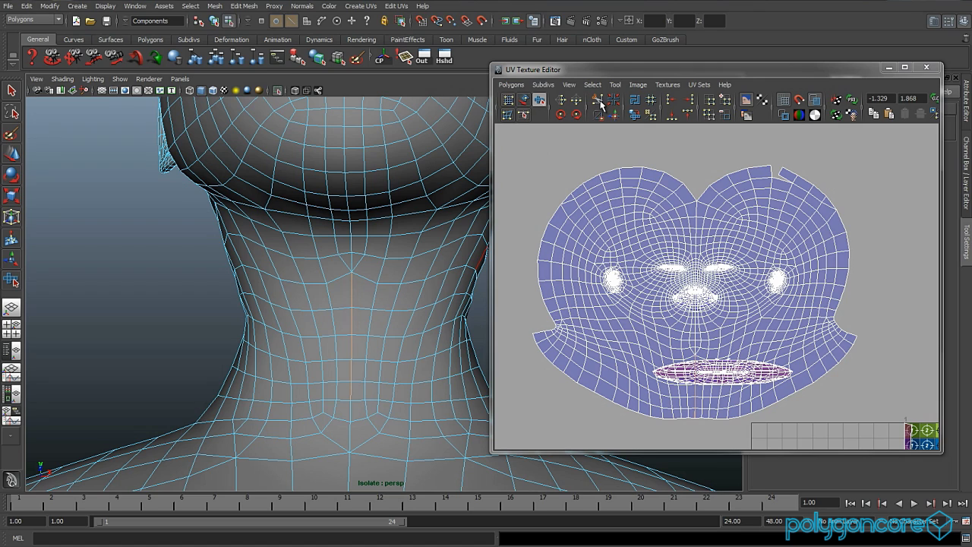
# Step: Move and sew the split border edge at the top of the face shell's right lobe
pyautogui.keyDown('alt'); pyautogui.moveTo(648, 286); pyautogui.dragTo(650, 298, button='middle'); pyautogui.keyUp('alt')
pyautogui.moveTo(682, 291); pyautogui.dragTo(696, 264, button='right')
pyautogui.keyDown('alt'); pyautogui.moveTo(696, 264); pyautogui.dragTo(634, 325, button='middle'); pyautogui.keyUp('alt')
pyautogui.keyDown('alt'); pyautogui.moveTo(624, 313); pyautogui.dragTo(927, 325, button='right'); pyautogui.keyUp('alt')
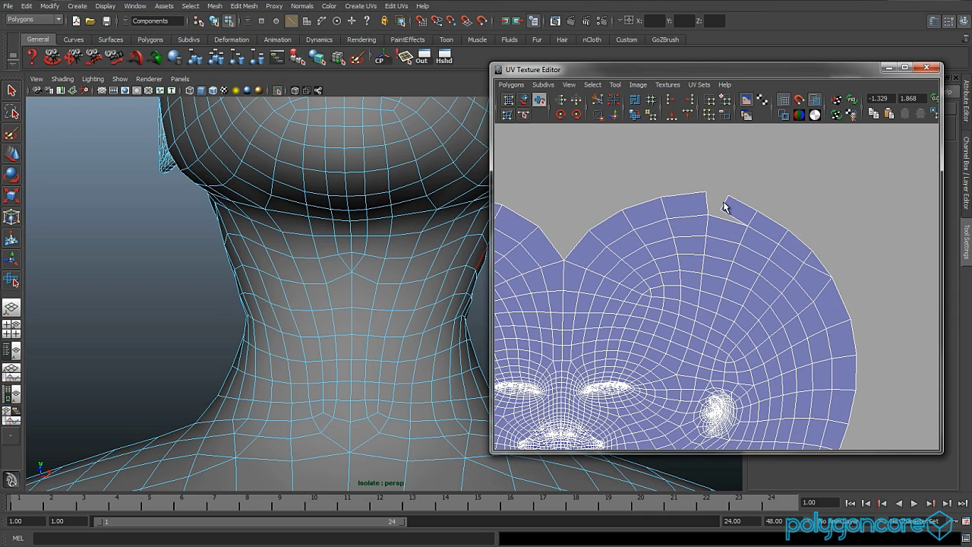
pyautogui.moveTo(725, 205); pyautogui.dragTo(726, 203, button='right')
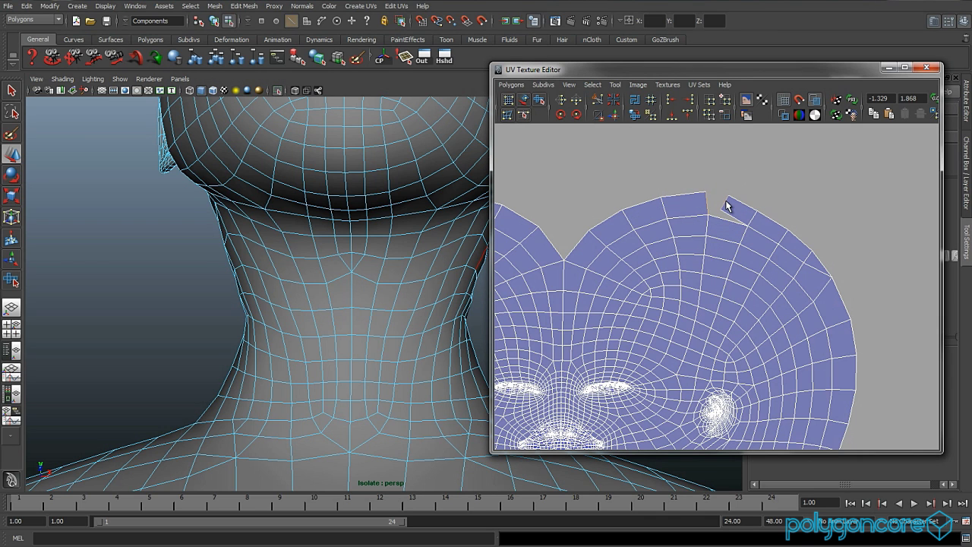
pyautogui.click(613, 113)
# Step: Select all UVs of the face shell and move it up, clear of the mouth-interior shell
pyautogui.keyDown('alt'); pyautogui.moveTo(767, 262); pyautogui.dragTo(660, 292, button='right'); pyautogui.keyUp('alt')
pyautogui.keyDown('alt'); pyautogui.moveTo(660, 292); pyautogui.dragTo(720, 239, button='middle'); pyautogui.keyUp('alt')
pyautogui.moveTo(642, 273); pyautogui.dragTo(699, 261, button='right')
pyautogui.moveTo(667, 271); pyautogui.dragTo(699, 243)
pyautogui.keyDown('shift'); pyautogui.moveTo(692, 255); pyautogui.dragTo(732, 236, button='right'); pyautogui.keyUp('shift')
pyautogui.keyDown('alt'); pyautogui.moveTo(675, 269); pyautogui.dragTo(674, 301, button='middle'); pyautogui.keyUp('alt')
pyautogui.moveTo(686, 349); pyautogui.dragTo(694, 264)
pyautogui.keyDown('alt'); pyautogui.moveTo(681, 262); pyautogui.dragTo(700, 256, button='right'); pyautogui.keyUp('alt')
pyautogui.keyDown('alt'); pyautogui.moveTo(699, 256); pyautogui.dragTo(696, 314, button='middle'); pyautogui.keyUp('alt')
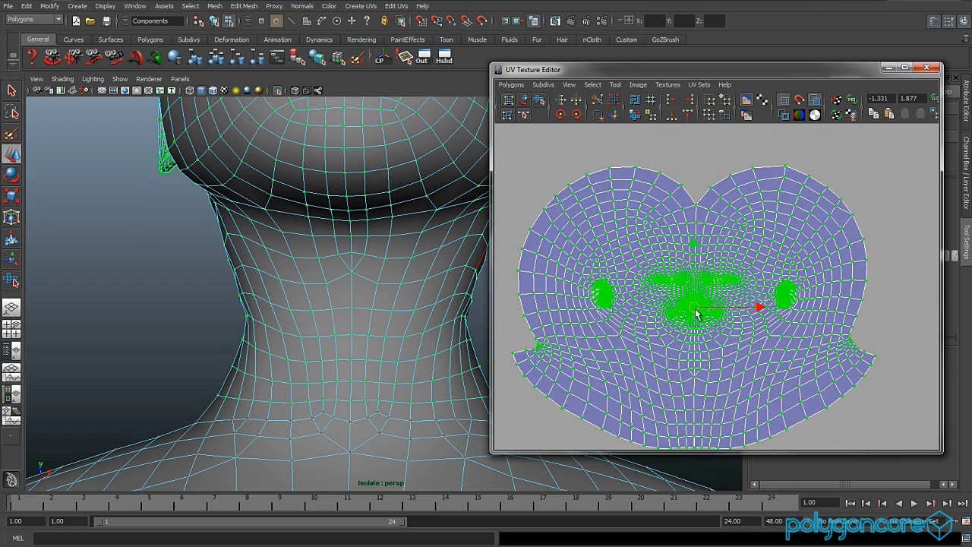
# Step: Unfold the face shell with the Smooth UV tool to open the neck cut, and show the pattern texture on the head
pyautogui.click(540, 102)
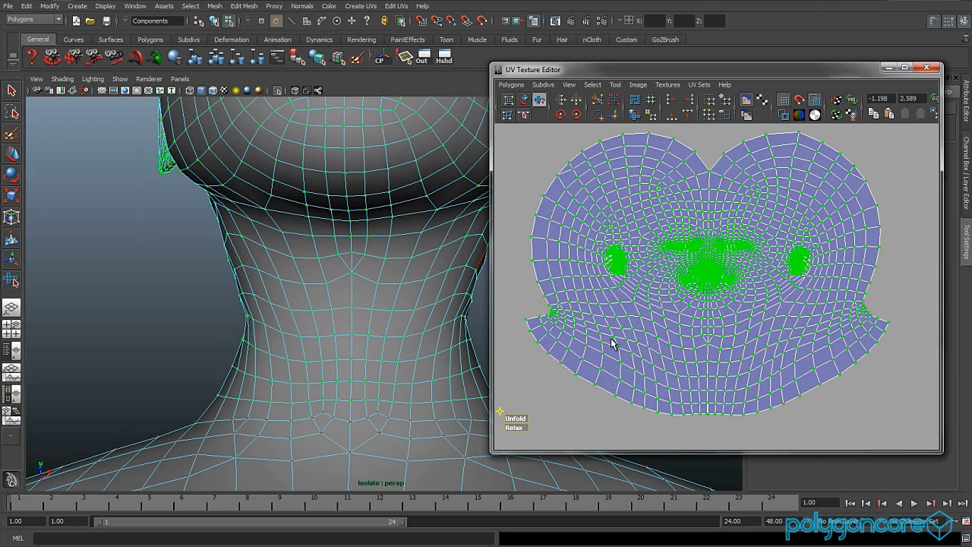
pyautogui.moveTo(515, 426); pyautogui.dragTo(683, 399)
pyautogui.click(224, 90)
pyautogui.scroll(-3, 305, 192)
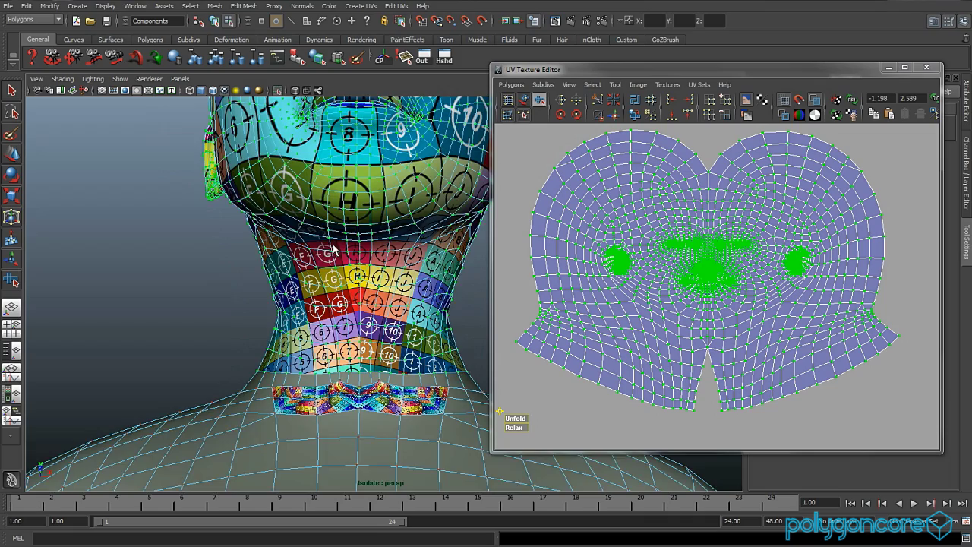
pyautogui.moveTo(304, 191)
pyautogui.keyDown('alt'); pyautogui.mouseDown()
pyautogui.moveTo(366, 319)
pyautogui.moveTo(300, 343)
pyautogui.moveTo(319, 353)
pyautogui.mouseUp(); pyautogui.keyUp('alt')
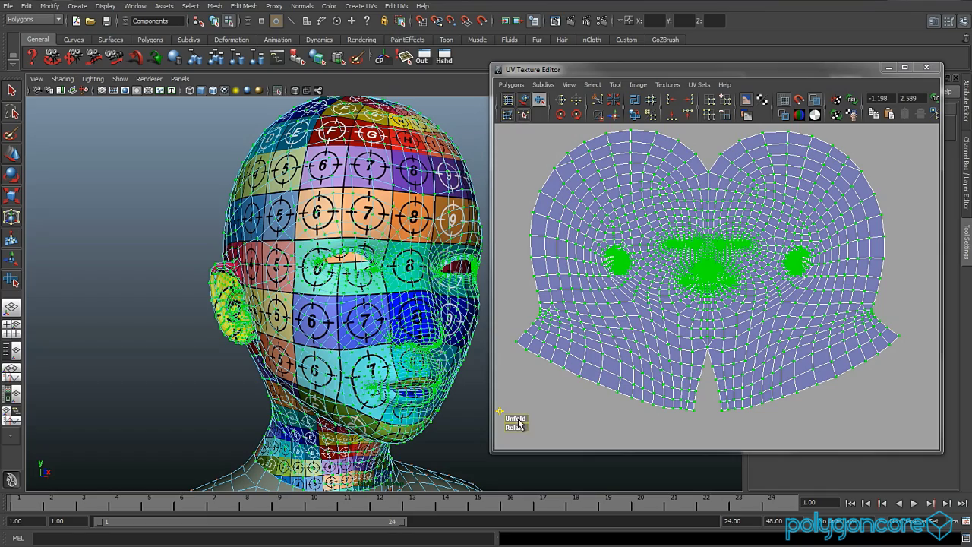
pyautogui.moveTo(516, 418); pyautogui.dragTo(558, 413)
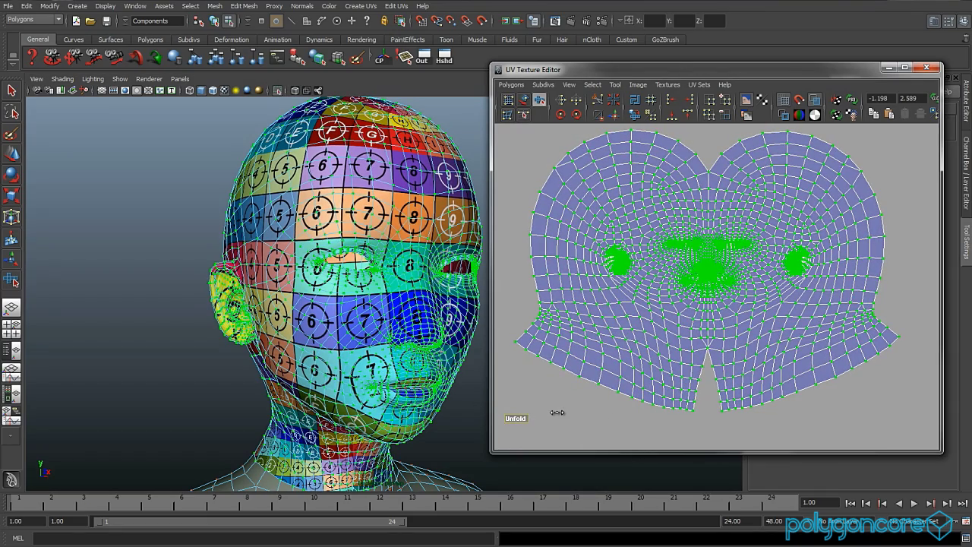
# Step: Turn on Pin Borders for the Smooth UV tool and unfold the interior UVs of the face shell
pyautogui.moveTo(595, 70); pyautogui.dragTo(394, 66)
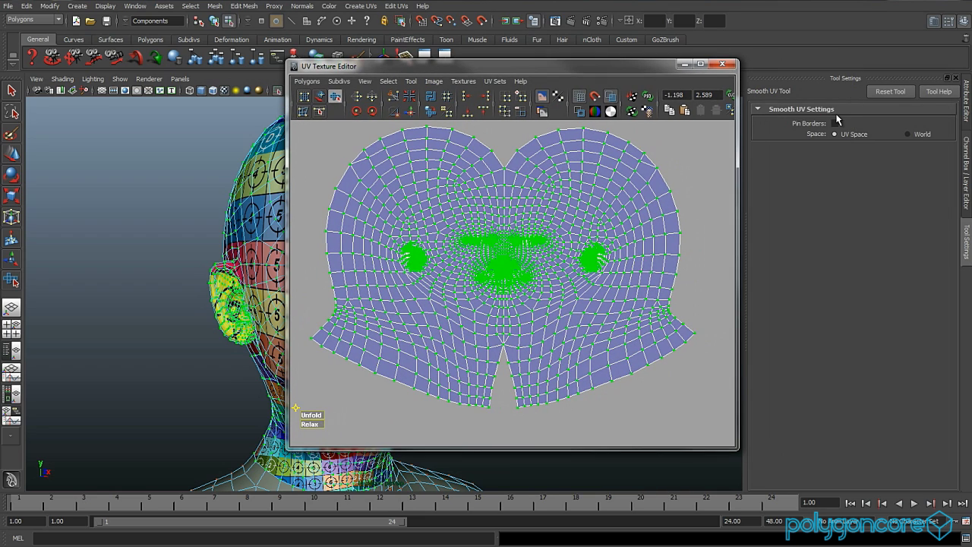
pyautogui.click(835, 124)
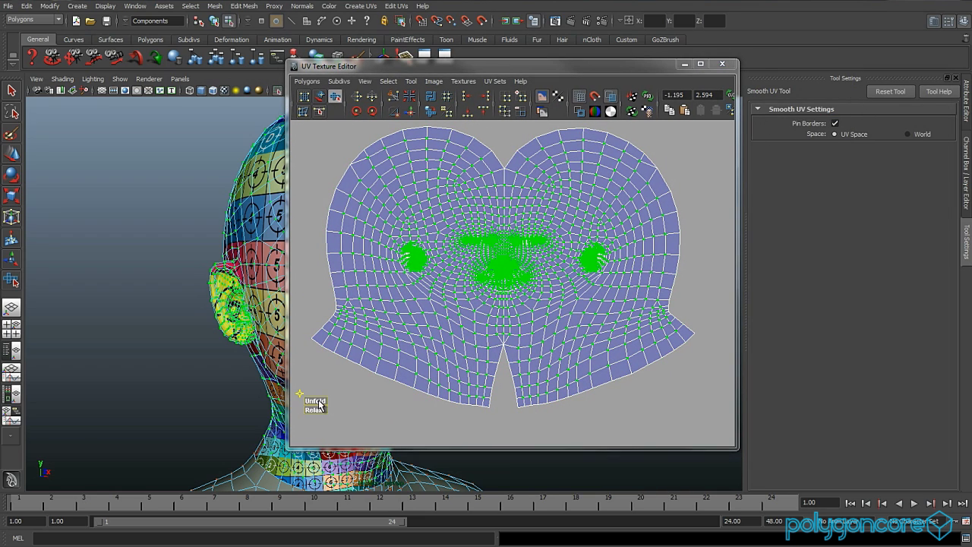
pyautogui.moveTo(318, 405); pyautogui.dragTo(503, 391)
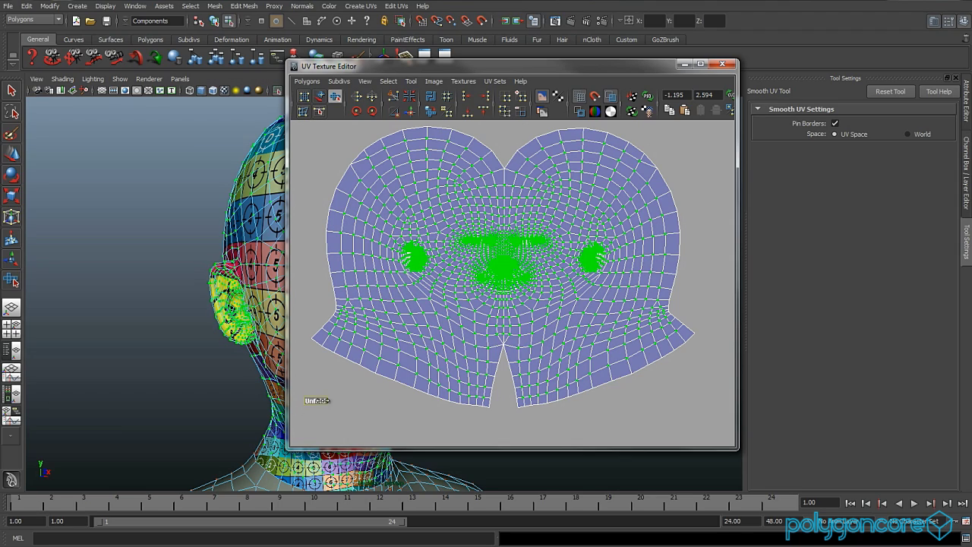
pyautogui.moveTo(438, 67); pyautogui.dragTo(579, 60)
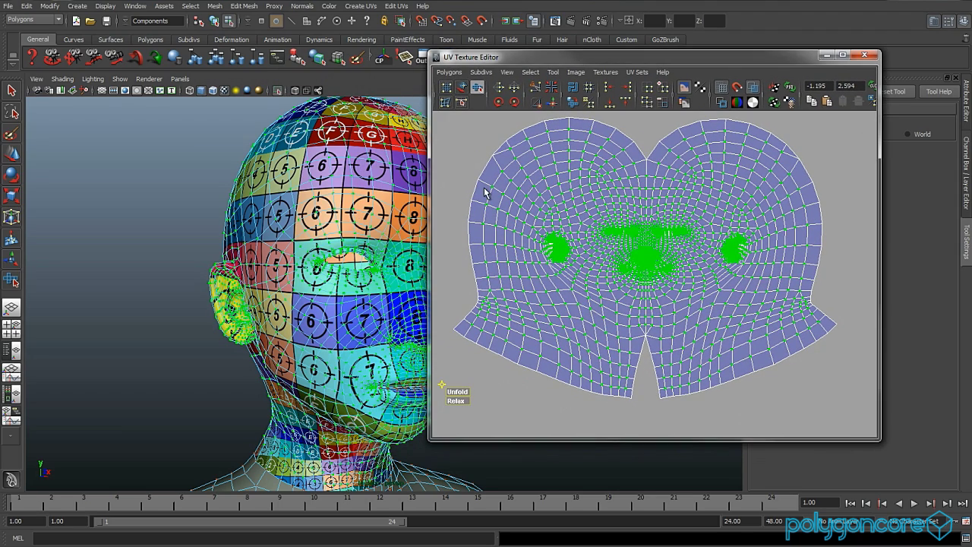
# Step: Turn off Pin Borders and relax the UVs surrounding the mouth and the underside of the nose
pyautogui.keyDown('alt'); pyautogui.moveTo(339, 312); pyautogui.dragTo(303, 323); pyautogui.keyUp('alt')
pyautogui.scroll(4, 296, 319)
pyautogui.scroll(8, 599, 307)
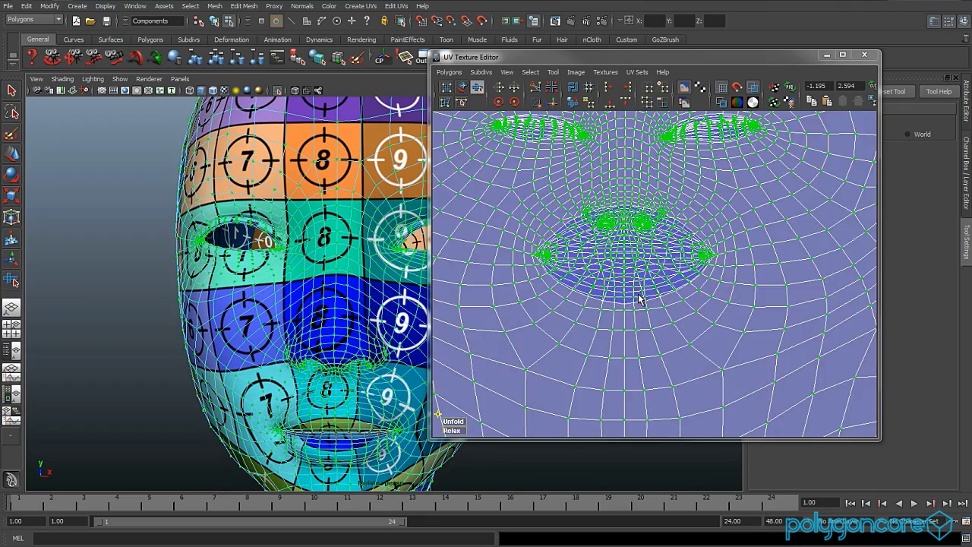
pyautogui.keyDown('alt'); pyautogui.moveTo(636, 274); pyautogui.dragTo(634, 307, button='middle'); pyautogui.keyUp('alt')
pyautogui.moveTo(747, 57); pyautogui.dragTo(653, 56)
pyautogui.click(834, 124)
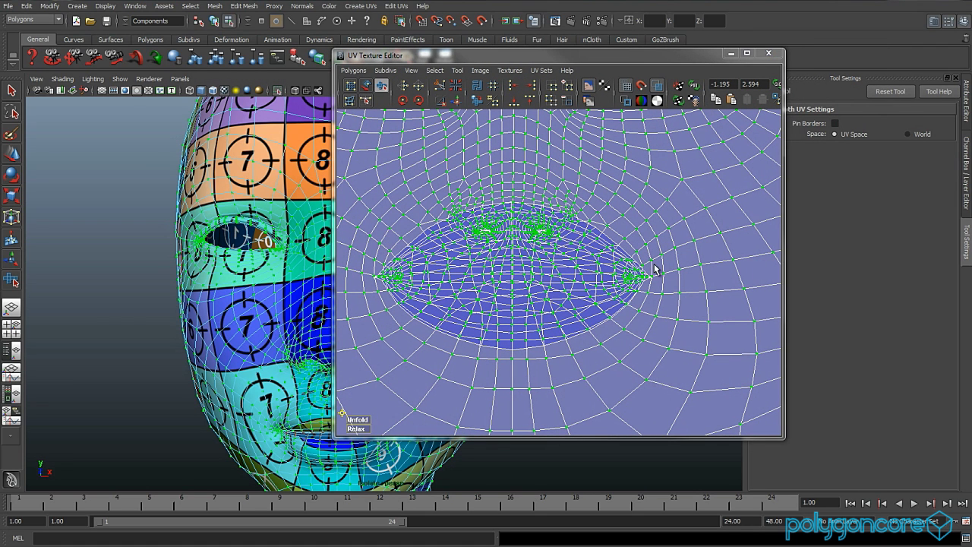
pyautogui.moveTo(368, 291); pyautogui.dragTo(369, 292)
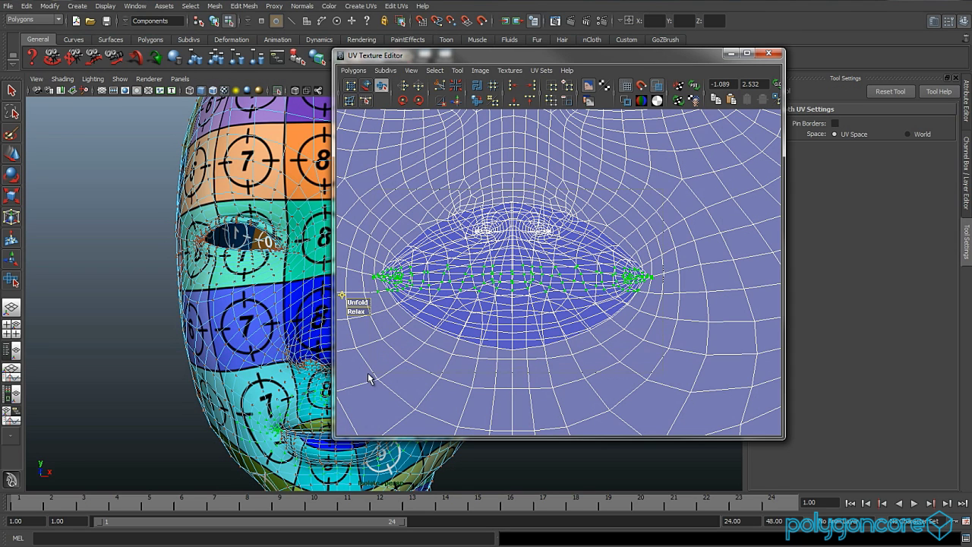
pyautogui.moveTo(368, 374); pyautogui.dragTo(678, 349)
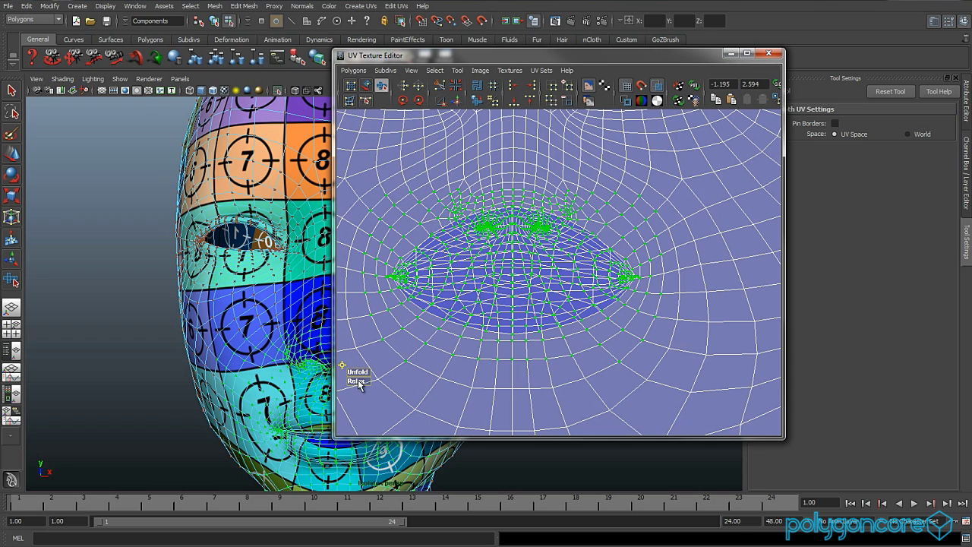
pyautogui.moveTo(358, 380); pyautogui.dragTo(395, 381)
# Step: Unfold the selected mouth UVs until the overlap is gone and the lips are separated by a narrow gap
pyautogui.scroll(3, 482, 347)
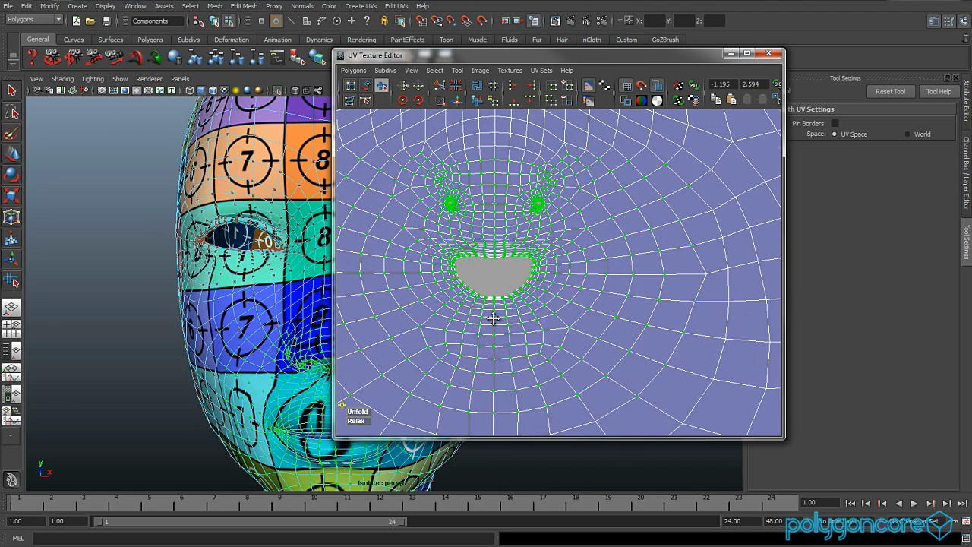
pyautogui.keyDown('alt'); pyautogui.moveTo(495, 322); pyautogui.dragTo(520, 345, button='middle'); pyautogui.keyUp('alt')
pyautogui.moveTo(382, 419); pyautogui.dragTo(847, 420)
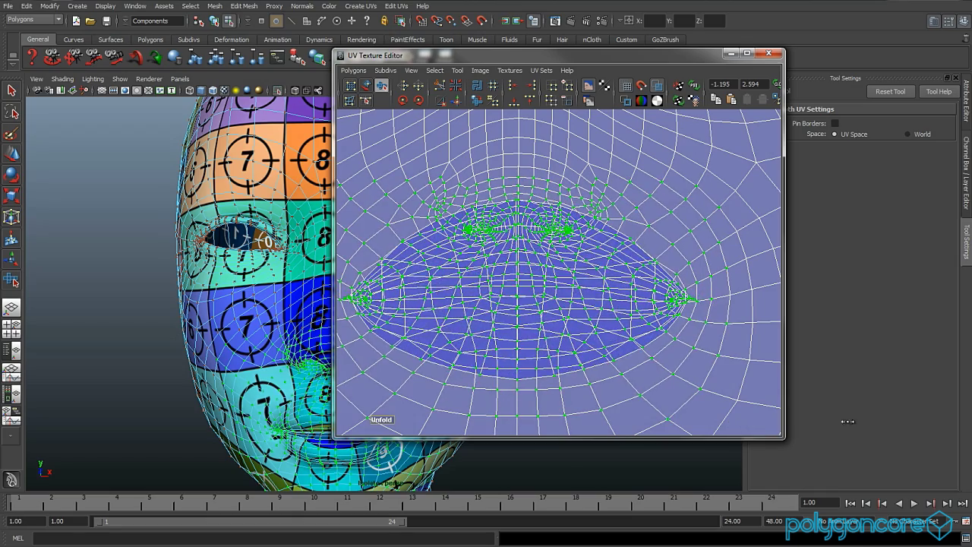
pyautogui.moveTo(707, 414); pyautogui.dragTo(483, 408)
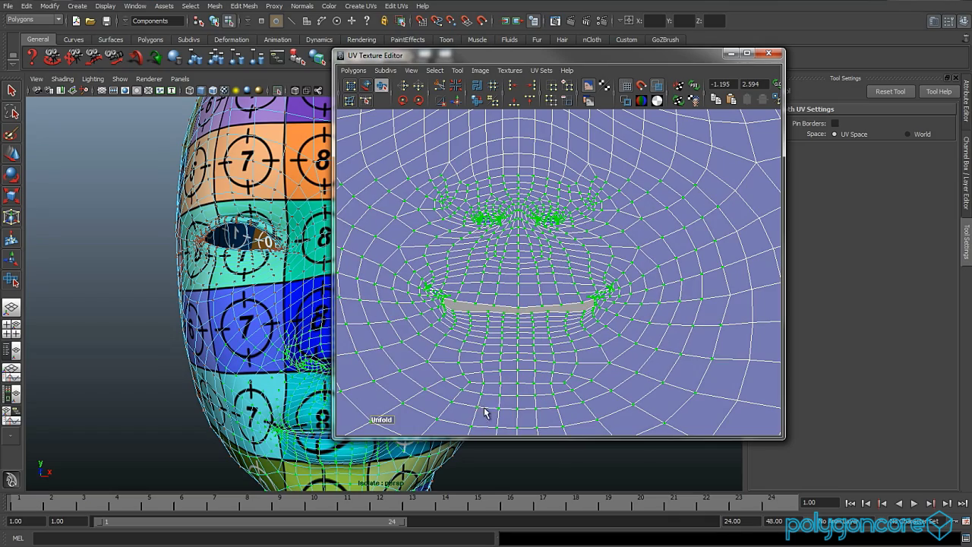
# Step: Smooth the tangled UVs at the left and right corners of the mouth
pyautogui.keyDown('alt'); pyautogui.moveTo(225, 298); pyautogui.dragTo(132, 219, button='middle'); pyautogui.keyUp('alt')
pyautogui.scroll(2, 131, 221)
pyautogui.keyDown('alt'); pyautogui.moveTo(131, 222); pyautogui.dragTo(146, 235); pyautogui.keyUp('alt')
pyautogui.scroll(1, 481, 293)
pyautogui.keyDown('alt'); pyautogui.moveTo(515, 293); pyautogui.dragTo(582, 281, button='middle'); pyautogui.keyUp('alt')
pyautogui.scroll(1, 526, 297)
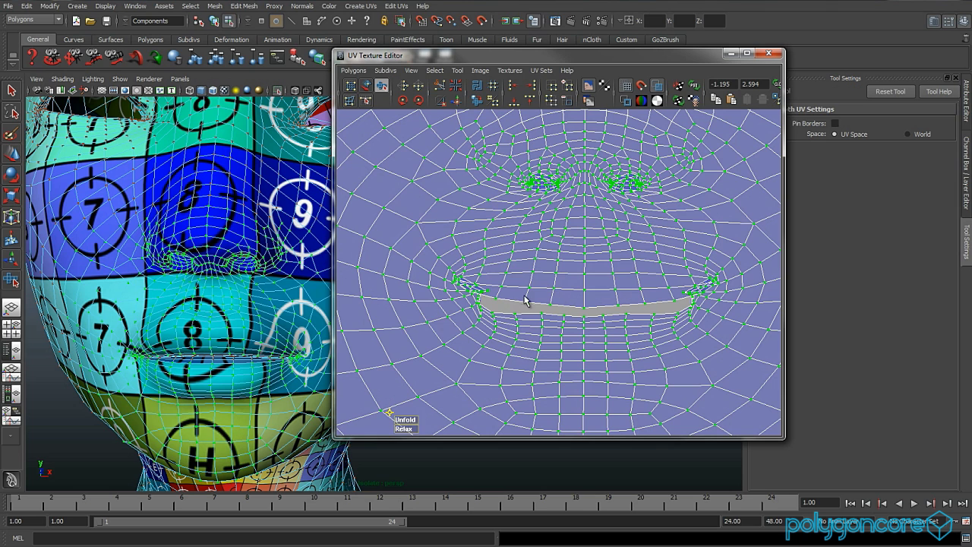
pyautogui.moveTo(446, 315); pyautogui.dragTo(446, 359)
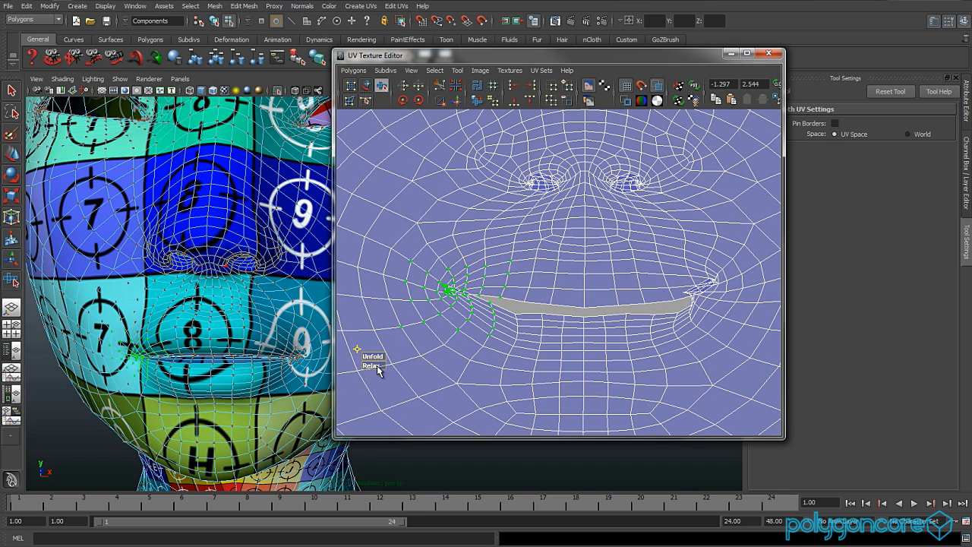
pyautogui.moveTo(380, 365); pyautogui.dragTo(445, 355)
pyautogui.moveTo(678, 320); pyautogui.dragTo(788, 359)
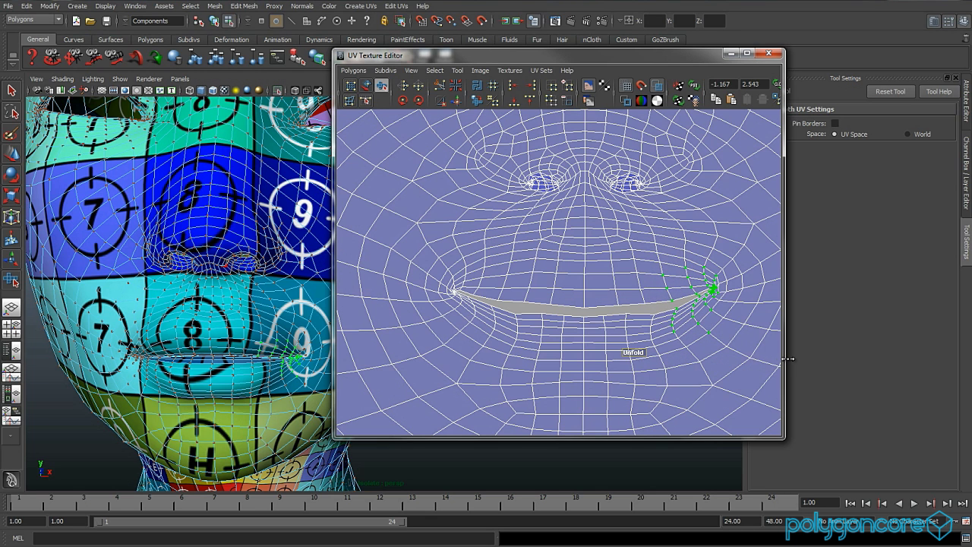
# Step: Select a smaller group of UVs at the left mouth corner and smooth them again
pyautogui.scroll(3, 688, 349)
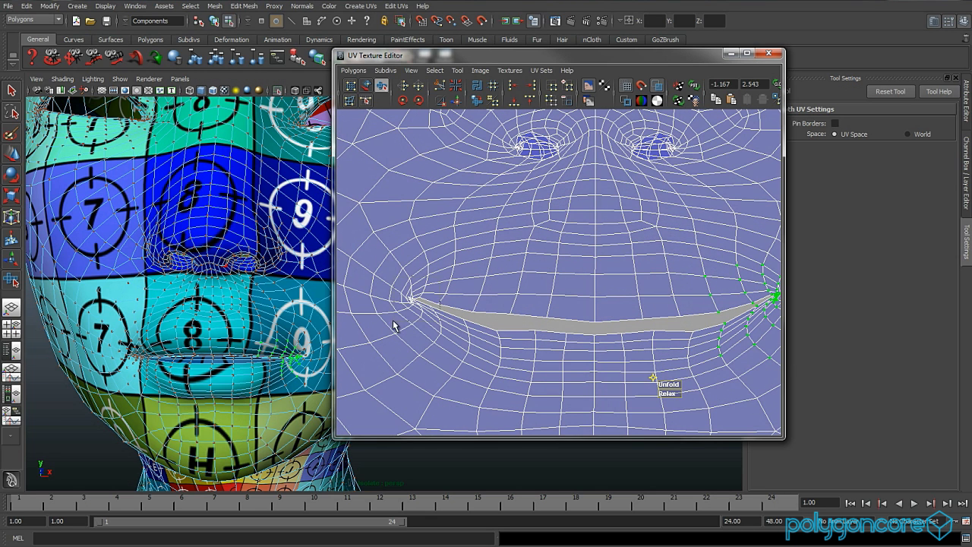
pyautogui.moveTo(388, 326); pyautogui.dragTo(442, 274)
pyautogui.moveTo(363, 360); pyautogui.dragTo(425, 350)
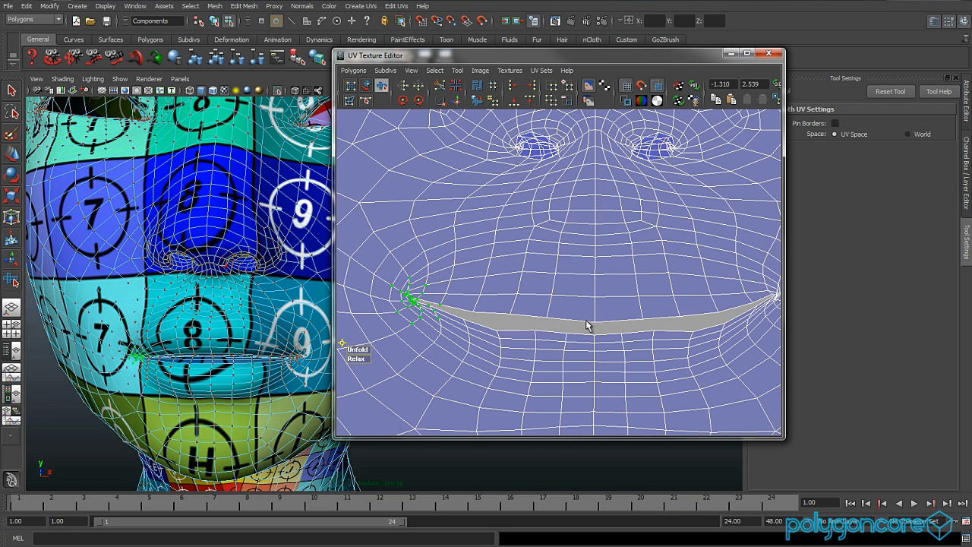
# Step: Select the UVs around both lips and unfold them to narrow the mouth gap
pyautogui.scroll(-1, 614, 313)
pyautogui.keyDown('alt'); pyautogui.moveTo(606, 307); pyautogui.dragTo(578, 308, button='middle'); pyautogui.keyUp('alt')
pyautogui.scroll(-1, 674, 306)
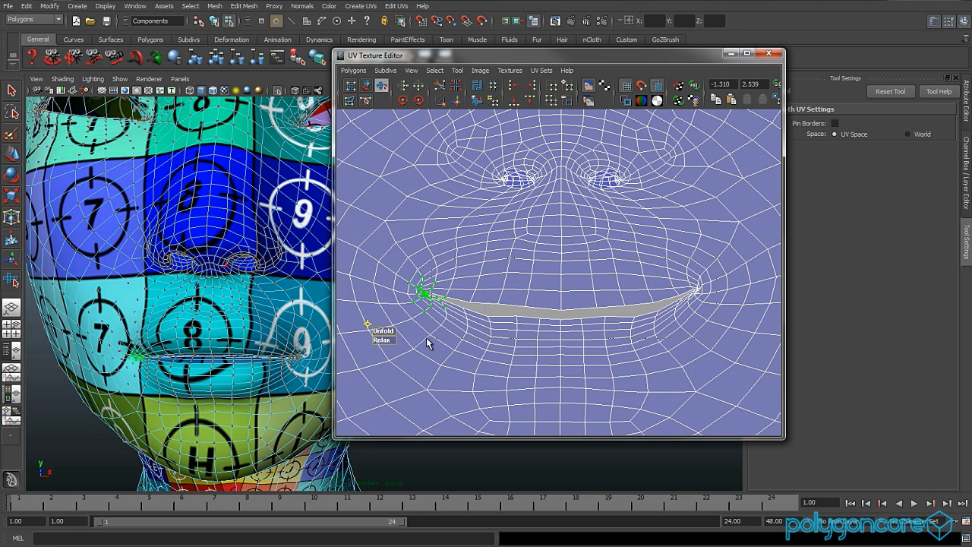
pyautogui.hotkey('ctrl', 'z')
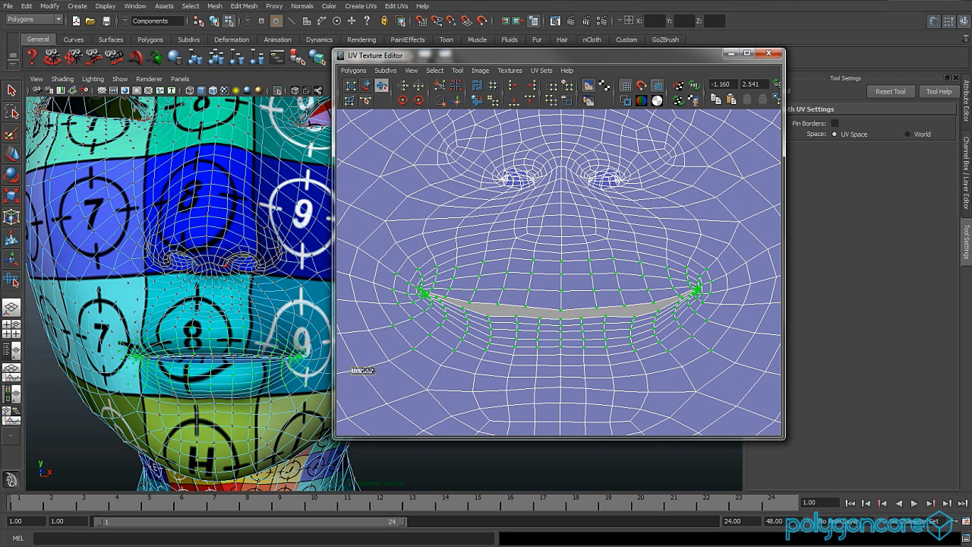
pyautogui.moveTo(363, 371); pyautogui.dragTo(385, 372)
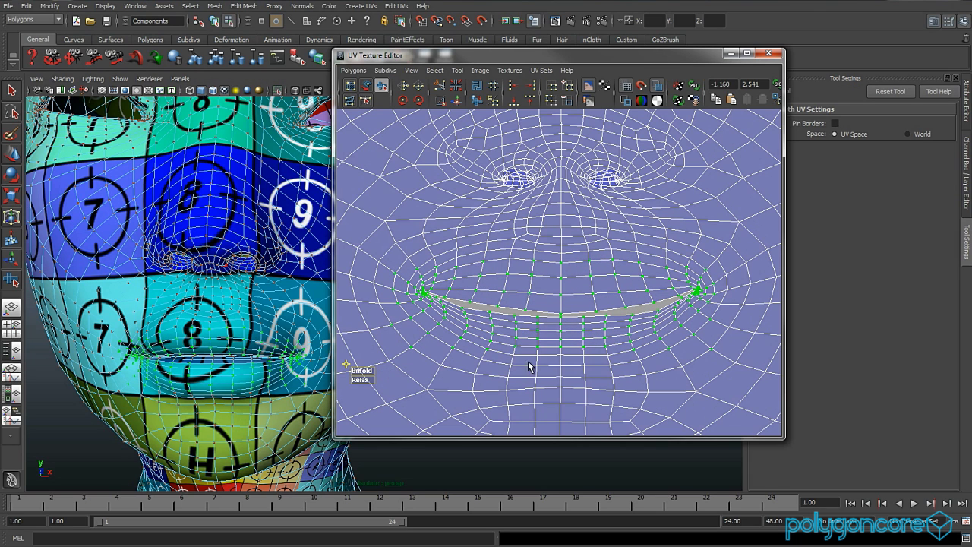
# Step: Smooth the UVs below the lower lip and those between the upper lip and the nose
pyautogui.moveTo(422, 406); pyautogui.dragTo(419, 407)
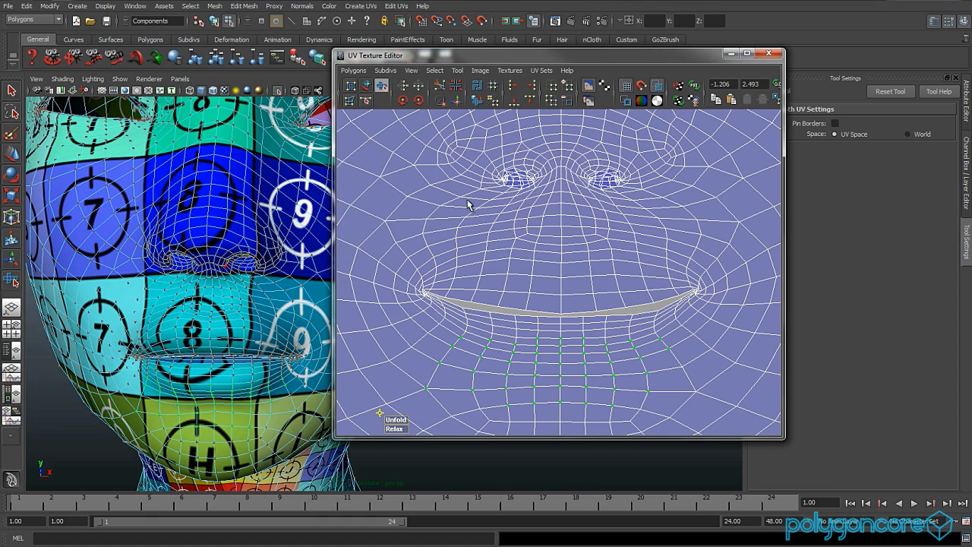
pyautogui.moveTo(669, 292); pyautogui.dragTo(472, 195)
pyautogui.moveTo(449, 308); pyautogui.dragTo(505, 309)
# Step: Relax and unfold the tangled UVs of the left nostril to open it up in the UV layout
pyautogui.keyDown('alt'); pyautogui.moveTo(518, 274); pyautogui.dragTo(514, 357, button='middle'); pyautogui.keyUp('alt')
pyautogui.scroll(3, 514, 365)
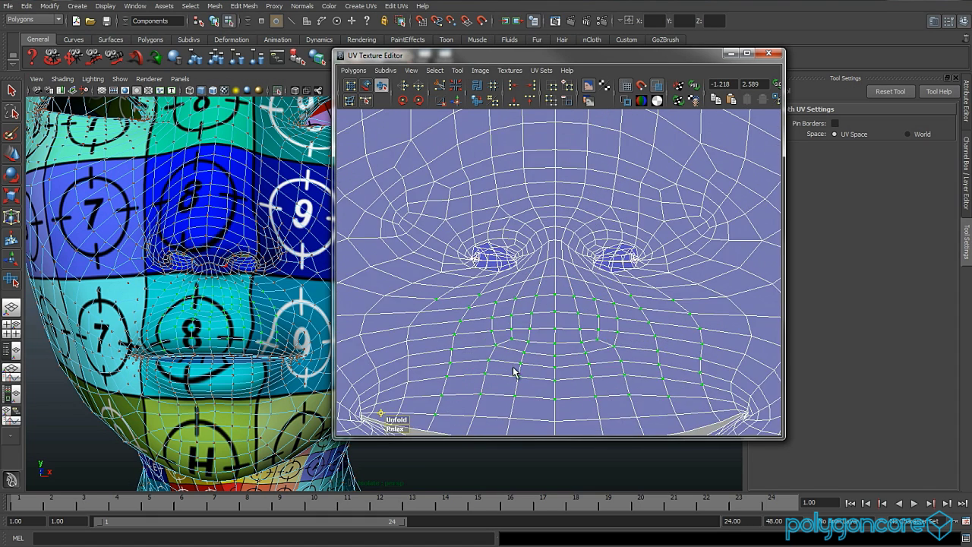
pyautogui.moveTo(524, 217); pyautogui.dragTo(436, 283)
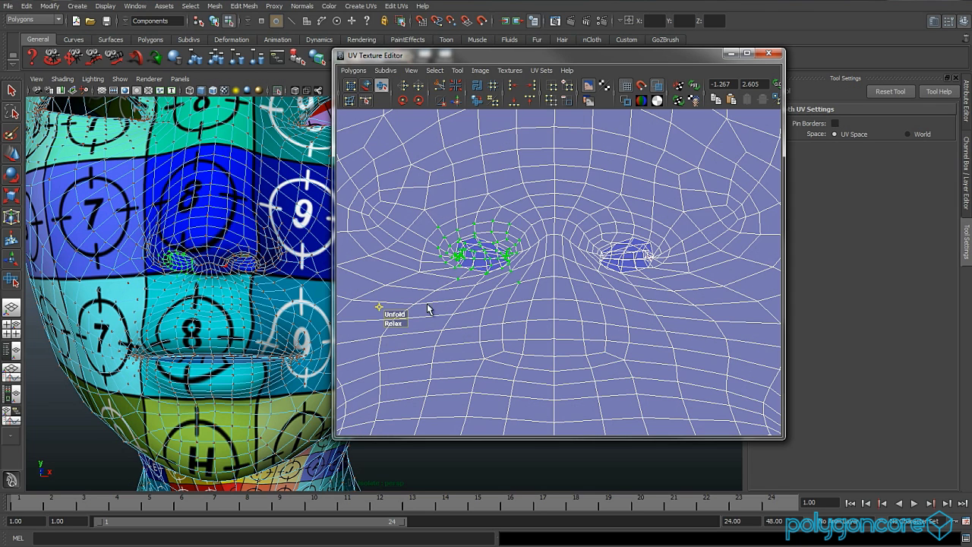
pyautogui.moveTo(379, 306); pyautogui.dragTo(533, 319)
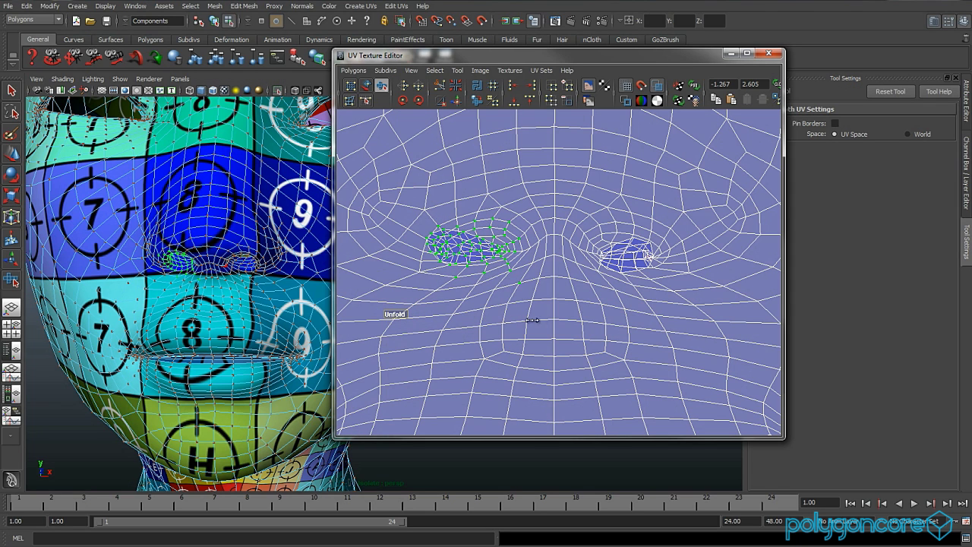
pyautogui.moveTo(395, 325); pyautogui.dragTo(505, 320)
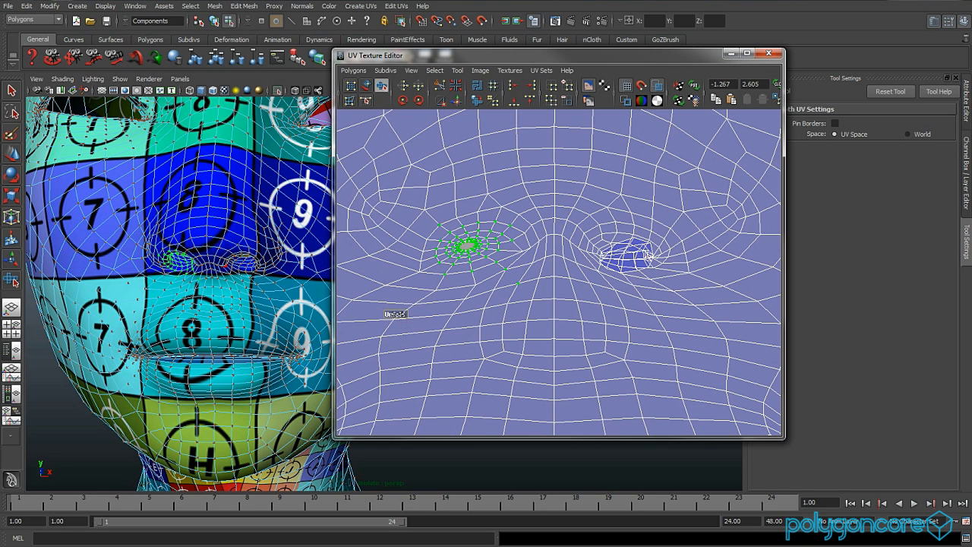
pyautogui.moveTo(401, 315); pyautogui.dragTo(445, 313)
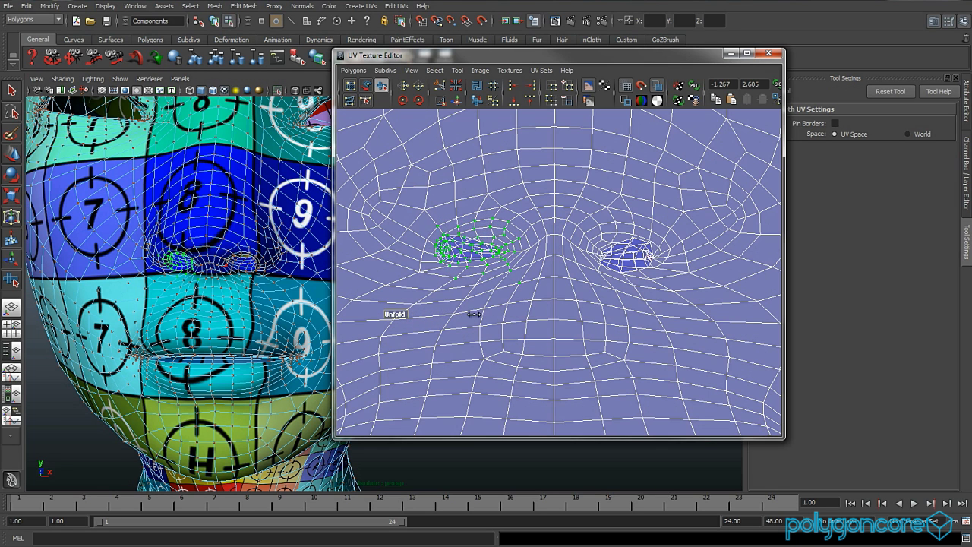
pyautogui.moveTo(473, 313)
pyautogui.mouseDown()
pyautogui.moveTo(511, 314)
pyautogui.moveTo(424, 311)
pyautogui.mouseUp()
# Step: Select the UVs of the right nostril, then relax and unfold them
pyautogui.click(615, 258)
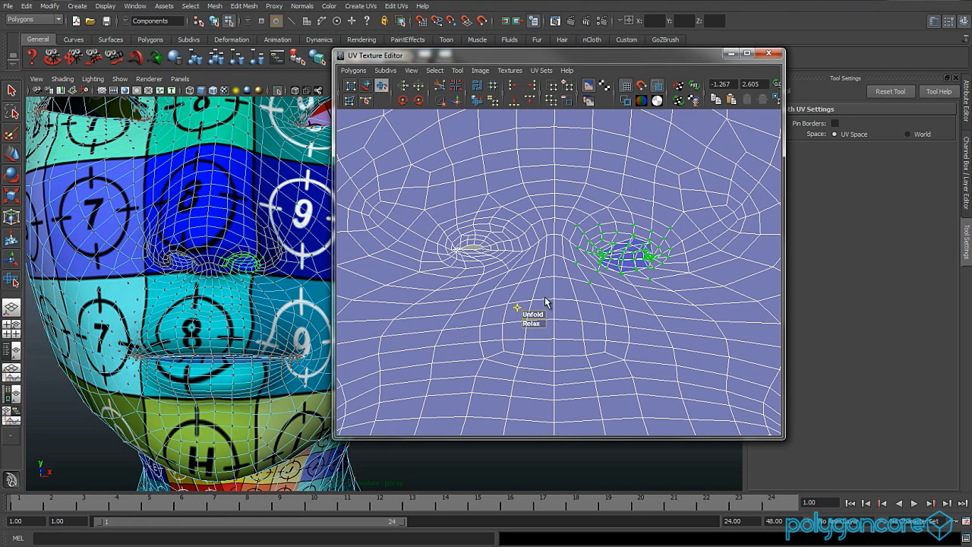
pyautogui.moveTo(532, 323)
pyautogui.mouseDown()
pyautogui.moveTo(585, 321)
pyautogui.moveTo(599, 310)
pyautogui.mouseUp()
pyautogui.moveTo(530, 312)
pyautogui.mouseDown()
pyautogui.moveTo(692, 316)
pyautogui.moveTo(565, 308)
pyautogui.mouseUp()
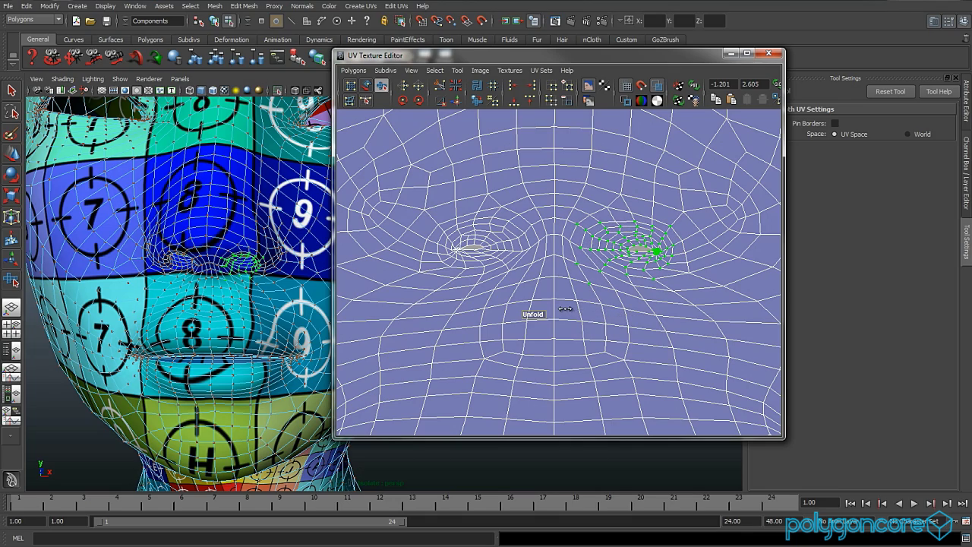
# Step: Smooth the UVs around the outside of the right mouth corner and then those beside the left mouth corner
pyautogui.moveTo(242, 358)
pyautogui.keyDown('alt'); pyautogui.mouseDown()
pyautogui.moveTo(238, 350)
pyautogui.moveTo(261, 354)
pyautogui.moveTo(235, 361)
pyautogui.mouseUp(); pyautogui.keyUp('alt')
pyautogui.scroll(-2, 604, 369)
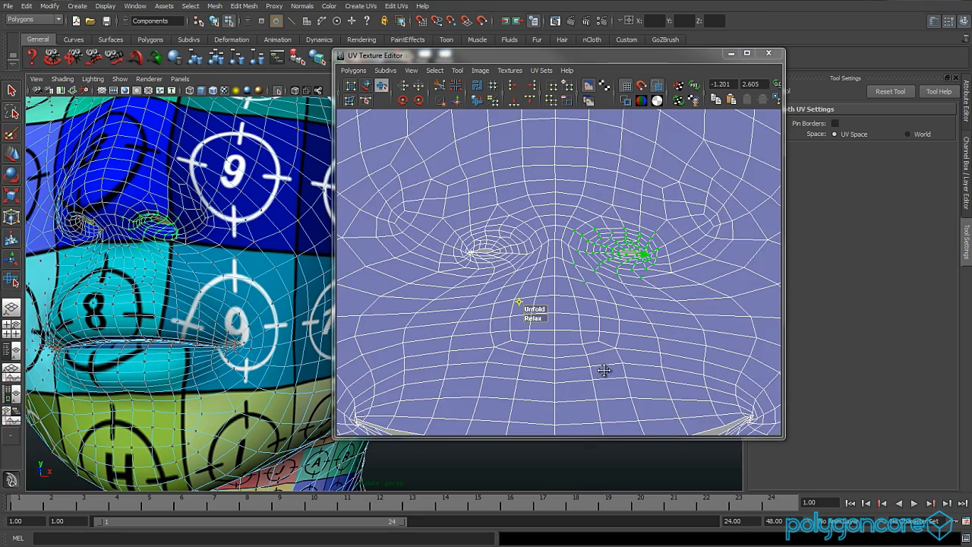
pyautogui.keyDown('alt'); pyautogui.moveTo(600, 360); pyautogui.dragTo(595, 337, button='middle'); pyautogui.keyUp('alt')
pyautogui.scroll(-2, 593, 336)
pyautogui.scroll(1, 627, 343)
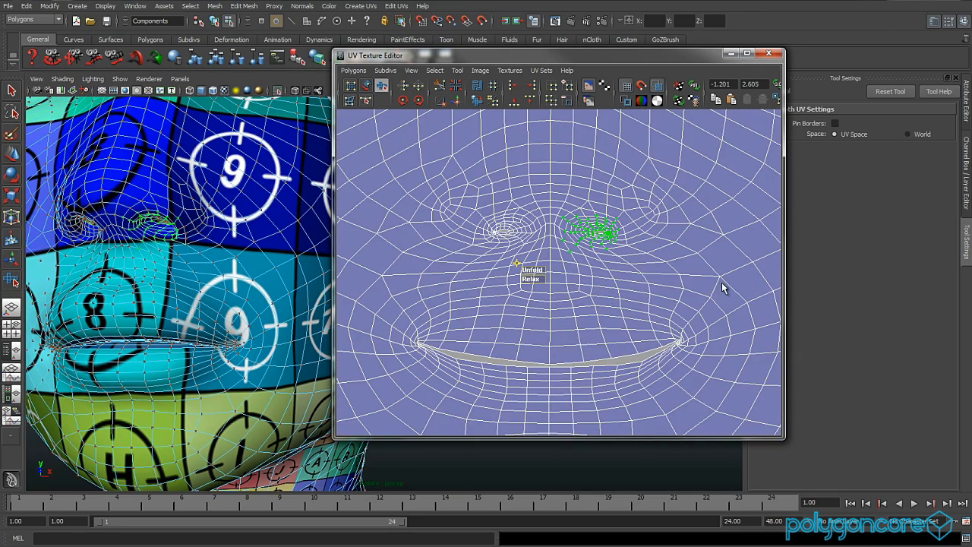
pyautogui.scroll(-2, 608, 338)
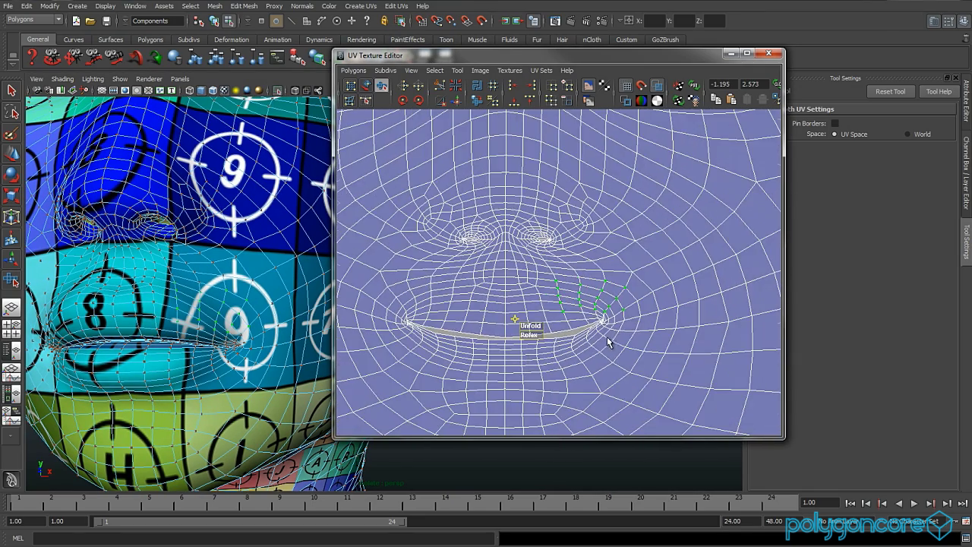
pyautogui.scroll(2, 600, 365)
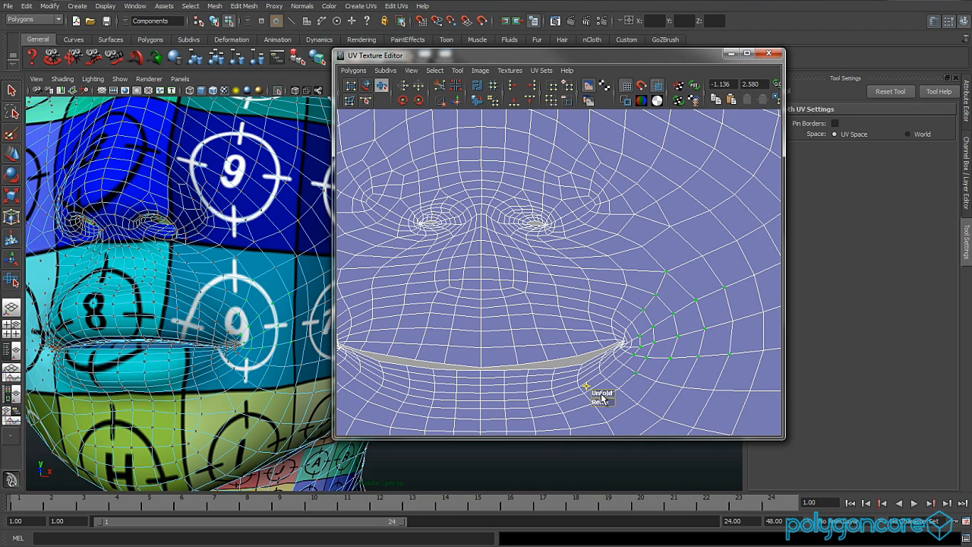
pyautogui.moveTo(602, 398); pyautogui.dragTo(631, 394)
pyautogui.keyDown('alt'); pyautogui.moveTo(634, 396); pyautogui.dragTo(509, 347, button='right'); pyautogui.keyUp('alt')
pyautogui.keyDown('alt'); pyautogui.moveTo(508, 347); pyautogui.dragTo(548, 346, button='middle'); pyautogui.keyUp('alt')
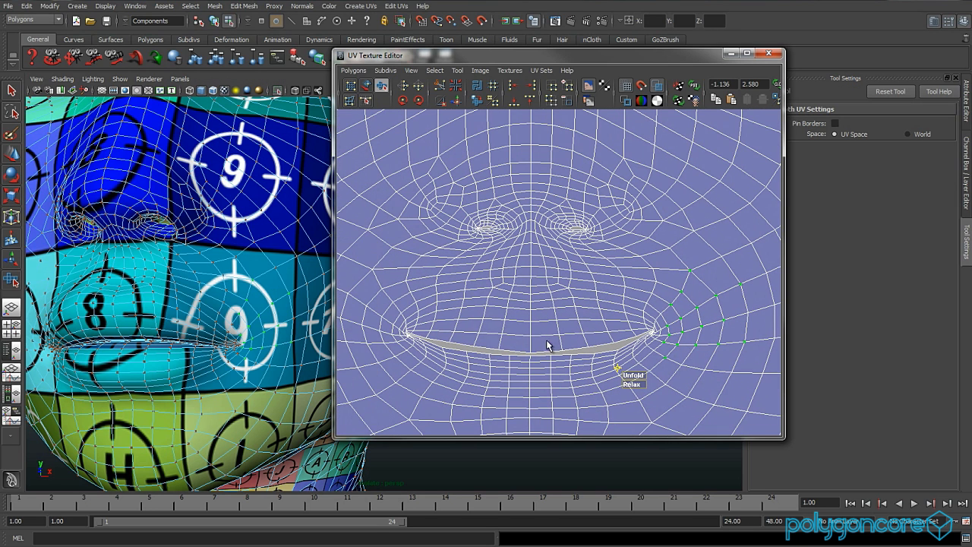
pyautogui.click(341, 367)
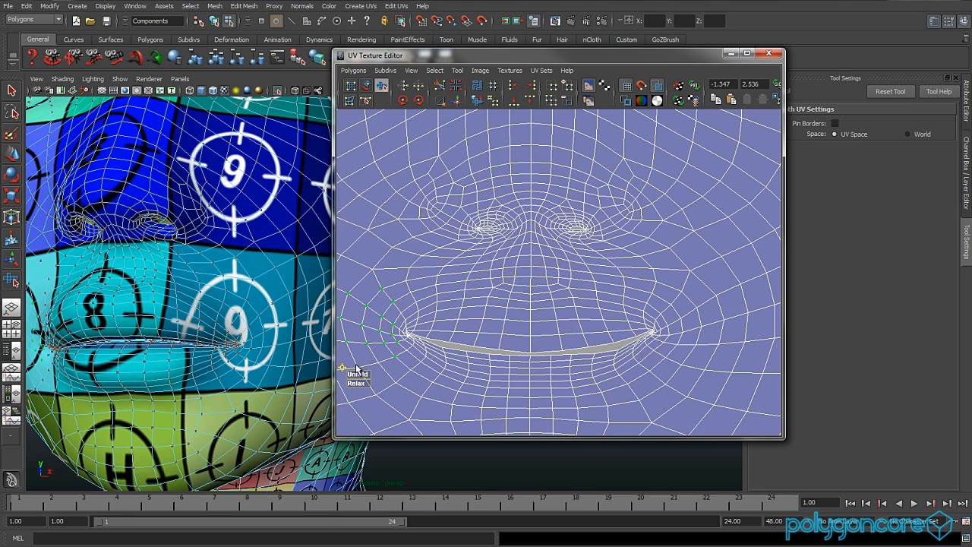
pyautogui.moveTo(356, 371); pyautogui.dragTo(476, 374)
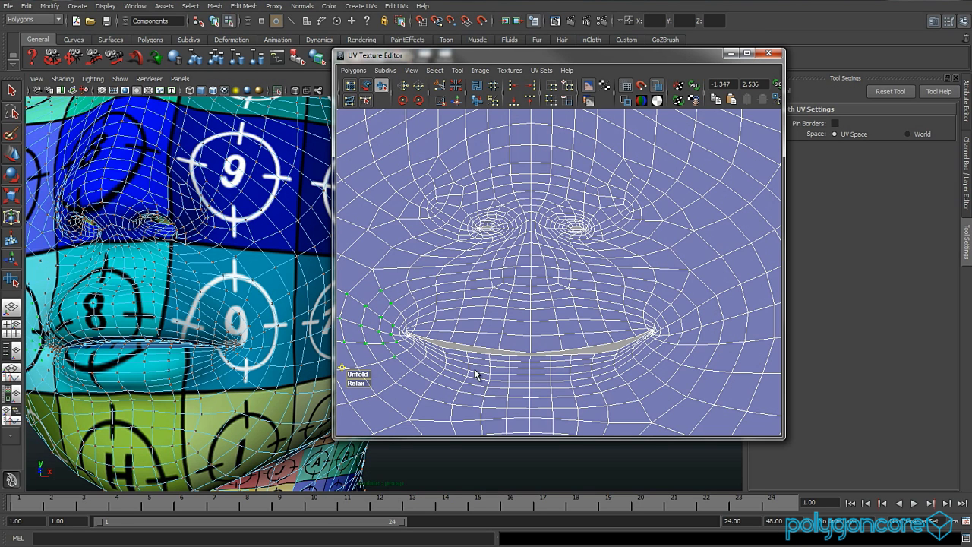
# Step: Unfold the UVs along both lips with Pin Borders on, and turn Pin Borders back off
pyautogui.keyDown('alt'); pyautogui.moveTo(517, 372); pyautogui.dragTo(499, 331, button='middle'); pyautogui.keyUp('alt')
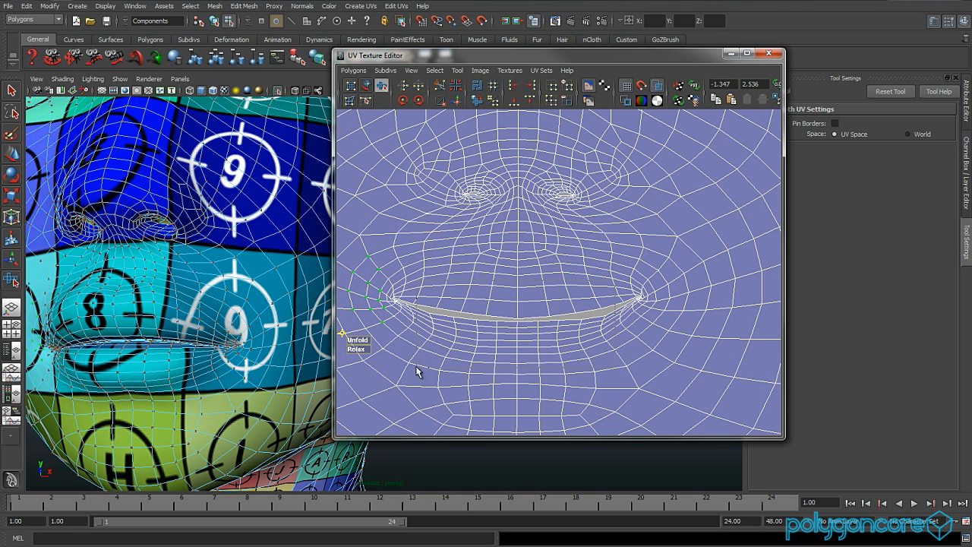
pyautogui.moveTo(416, 367)
pyautogui.mouseDown()
pyautogui.moveTo(389, 384)
pyautogui.moveTo(494, 379)
pyautogui.moveTo(385, 382)
pyautogui.mouseUp()
pyautogui.click(834, 124)
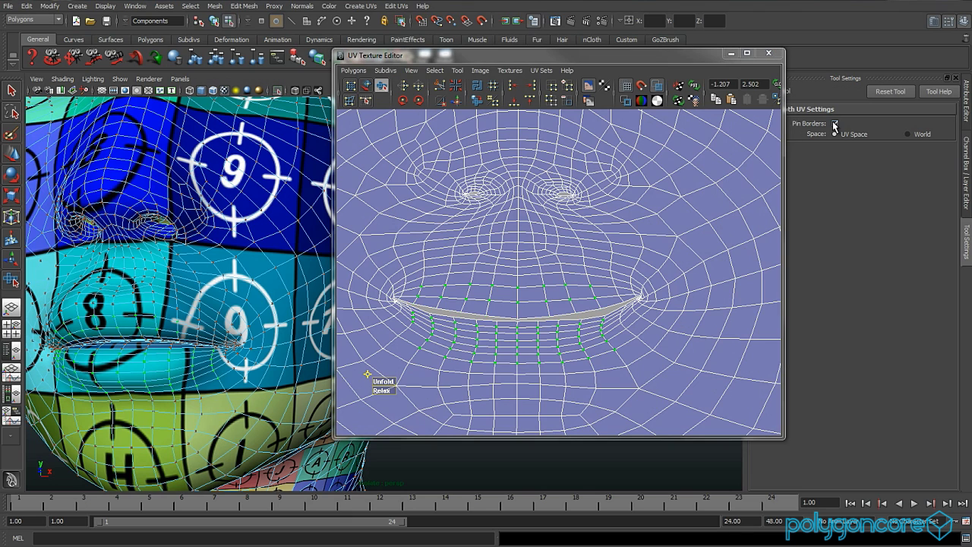
pyautogui.moveTo(384, 382); pyautogui.dragTo(407, 380)
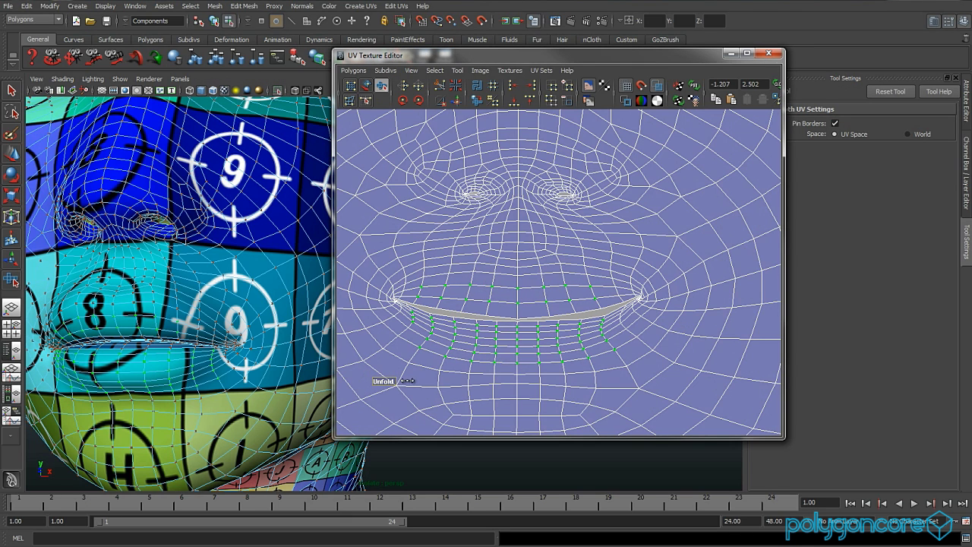
pyautogui.moveTo(486, 374); pyautogui.dragTo(498, 373)
pyautogui.click(835, 122)
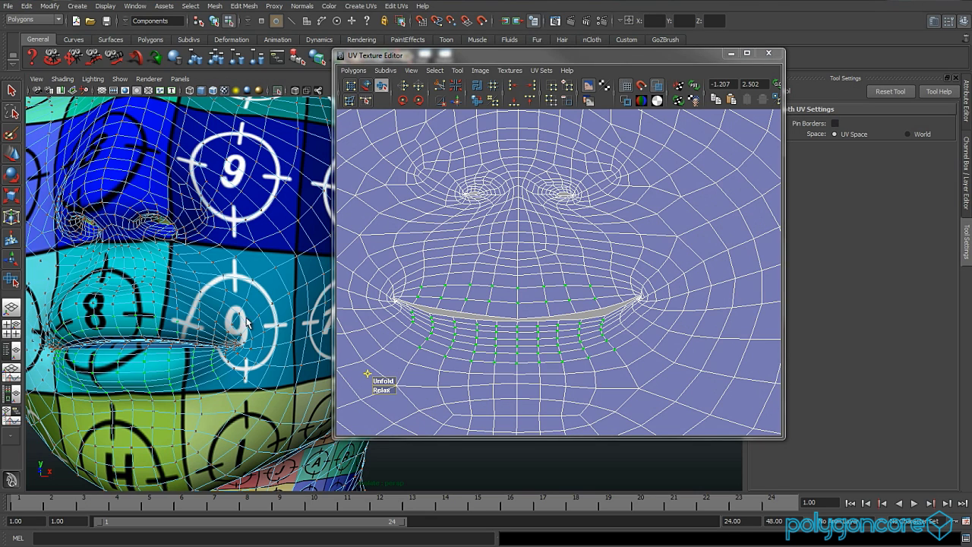
# Step: Select all overlapping UVs around the left eye, relax them into an open ring and unfold them into an eye shape
pyautogui.keyDown('alt'); pyautogui.moveTo(245, 323); pyautogui.dragTo(256, 331); pyautogui.keyUp('alt')
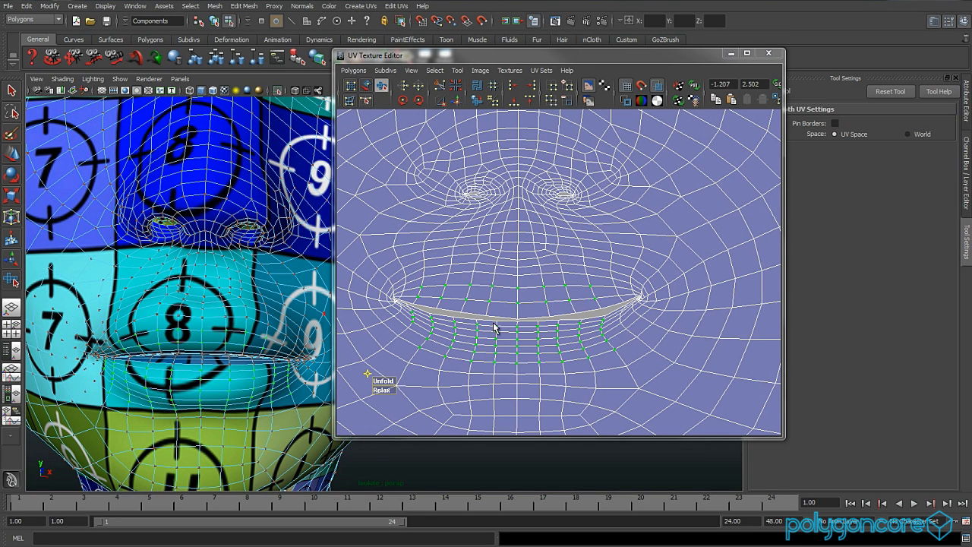
pyautogui.keyDown('alt'); pyautogui.moveTo(158, 159); pyautogui.dragTo(299, 384, button='middle'); pyautogui.keyUp('alt')
pyautogui.keyDown('alt'); pyautogui.moveTo(498, 270); pyautogui.dragTo(539, 373, button='middle'); pyautogui.keyUp('alt')
pyautogui.moveTo(458, 203)
pyautogui.keyDown('alt'); pyautogui.mouseDown(button='middle')
pyautogui.moveTo(474, 247)
pyautogui.moveTo(587, 393)
pyautogui.mouseUp(button='middle'); pyautogui.keyUp('alt')
pyautogui.moveTo(482, 315)
pyautogui.keyDown('alt'); pyautogui.mouseDown(button='middle')
pyautogui.moveTo(586, 336)
pyautogui.moveTo(557, 338)
pyautogui.mouseUp(button='middle'); pyautogui.keyUp('alt')
pyautogui.scroll(1, 557, 342)
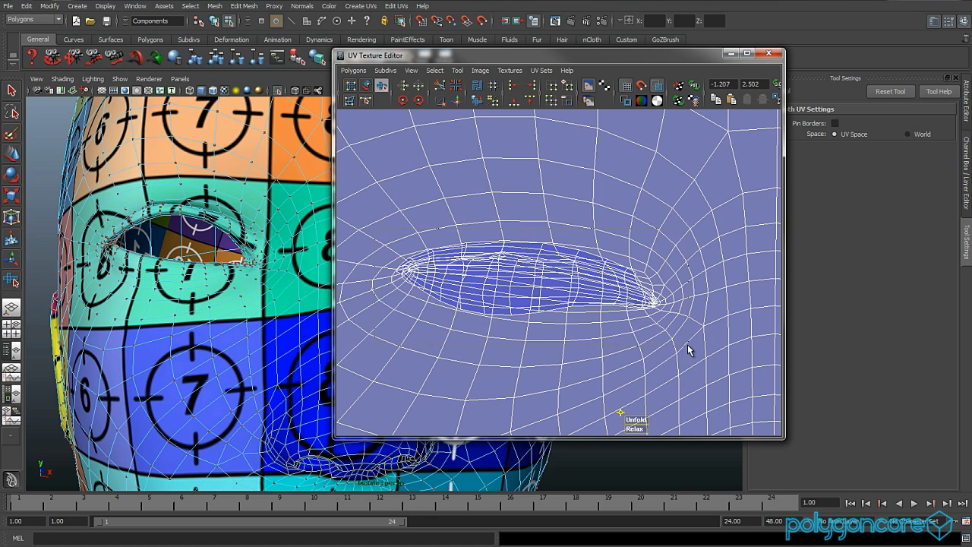
pyautogui.moveTo(687, 344); pyautogui.dragTo(687, 344)
pyautogui.moveTo(359, 369); pyautogui.dragTo(638, 354)
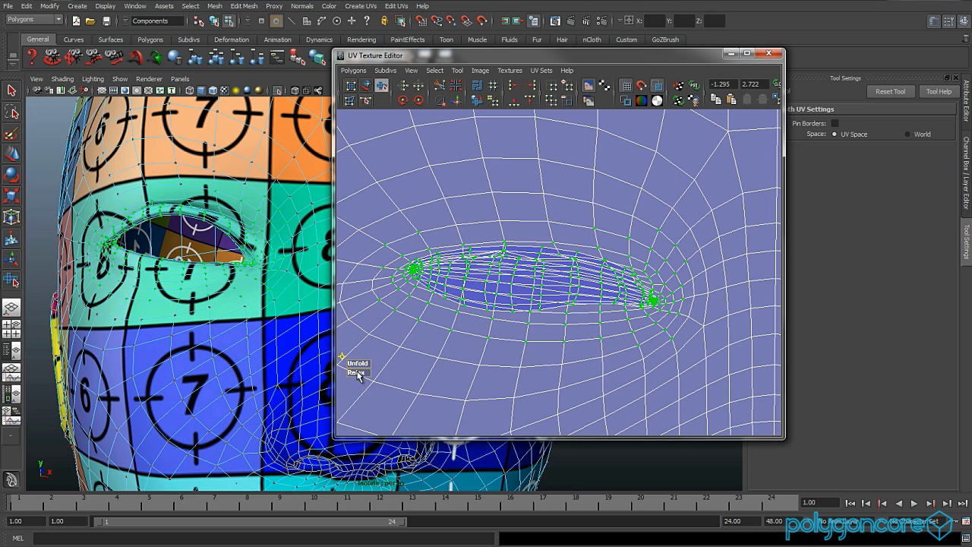
pyautogui.keyDown('ctrl'); pyautogui.moveTo(352, 368); pyautogui.dragTo(525, 371); pyautogui.keyUp('ctrl')
pyautogui.moveTo(604, 368); pyautogui.dragTo(619, 368)
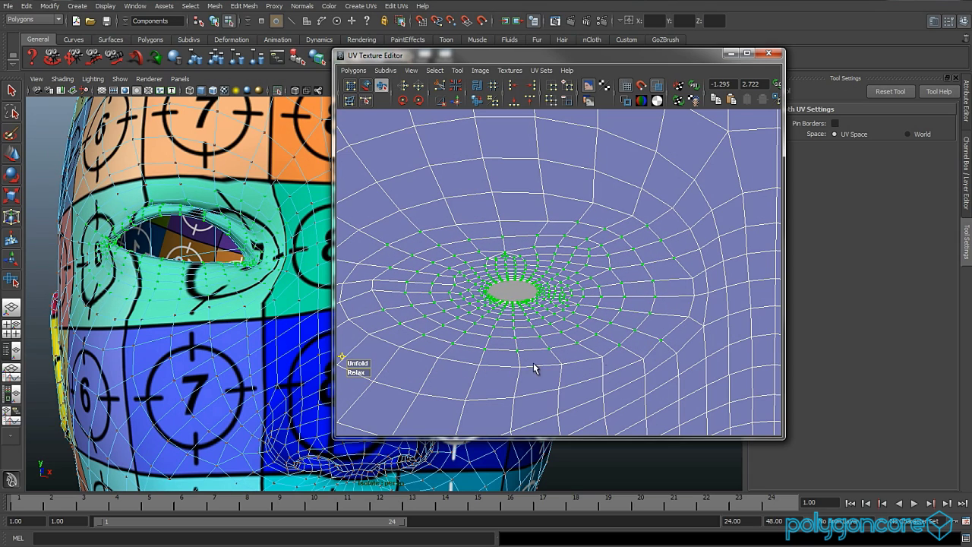
pyautogui.moveTo(368, 368); pyautogui.dragTo(478, 386)
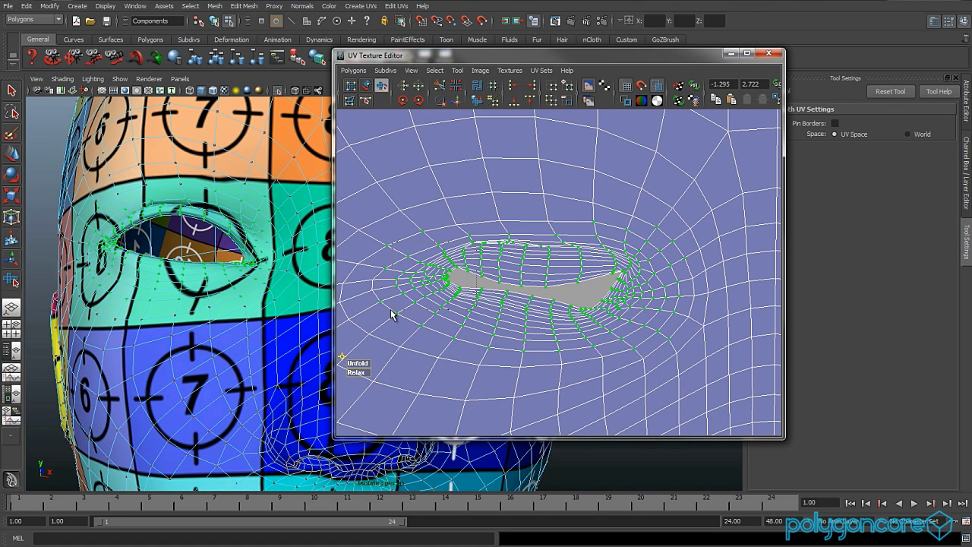
# Step: Unfold the UVs at both corners of the left eye, and smooth the outer half of its lids with Pin Borders on
pyautogui.moveTo(382, 317); pyautogui.dragTo(384, 340)
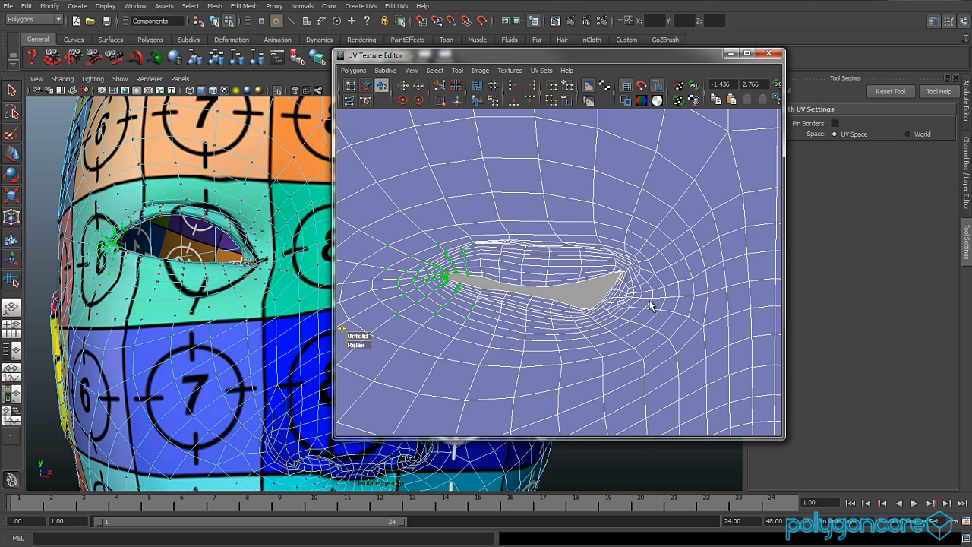
pyautogui.moveTo(579, 323); pyautogui.dragTo(768, 363)
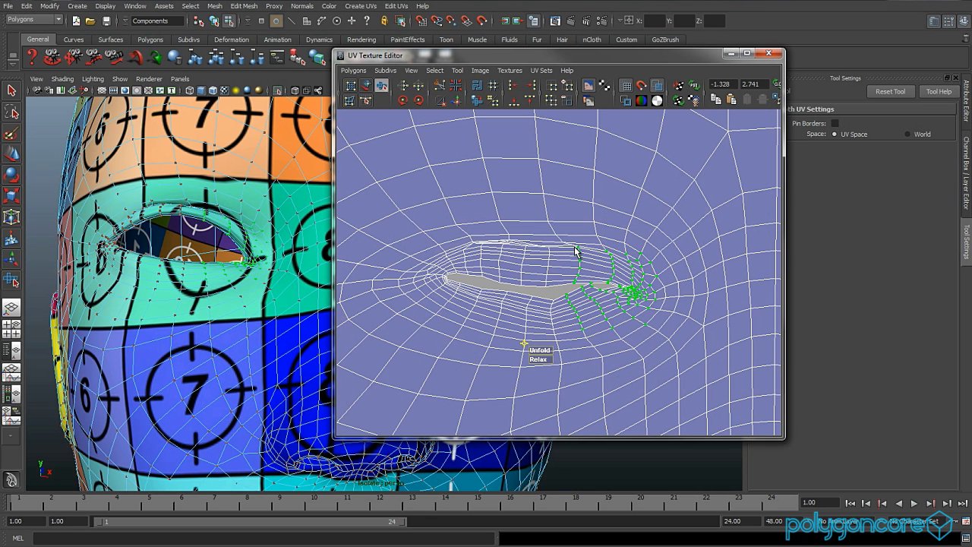
pyautogui.click(438, 336)
pyautogui.click(834, 124)
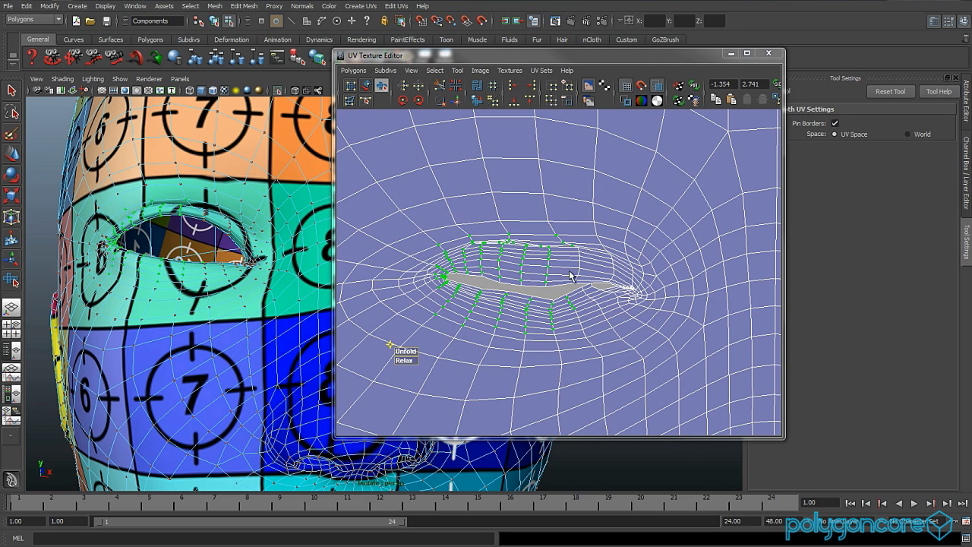
pyautogui.moveTo(421, 351); pyautogui.dragTo(505, 354)
pyautogui.moveTo(598, 353); pyautogui.dragTo(599, 351)
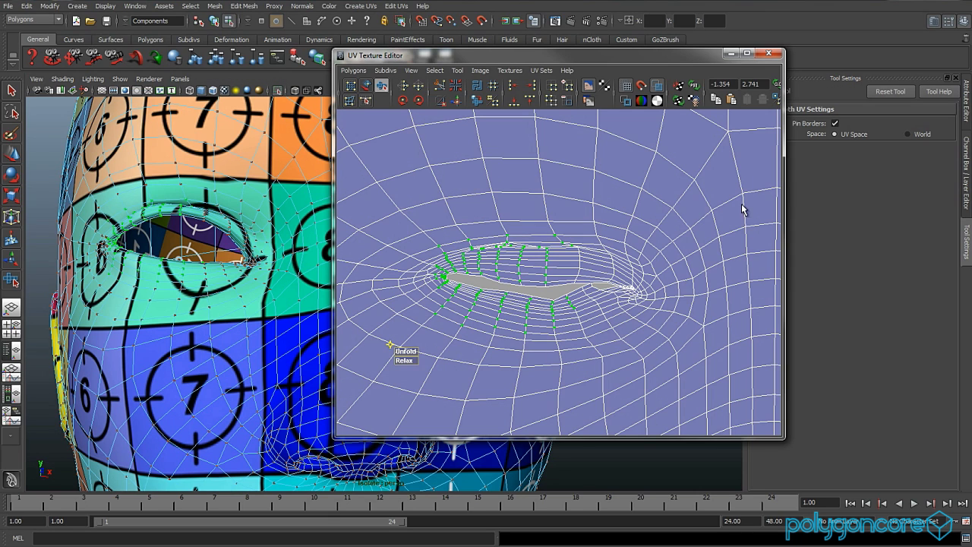
# Step: Turn off Pin Borders and unfold the inner upper-lid and lower-lid UVs of the left eye to narrow the gap
pyautogui.click(834, 123)
pyautogui.moveTo(579, 277); pyautogui.dragTo(581, 280)
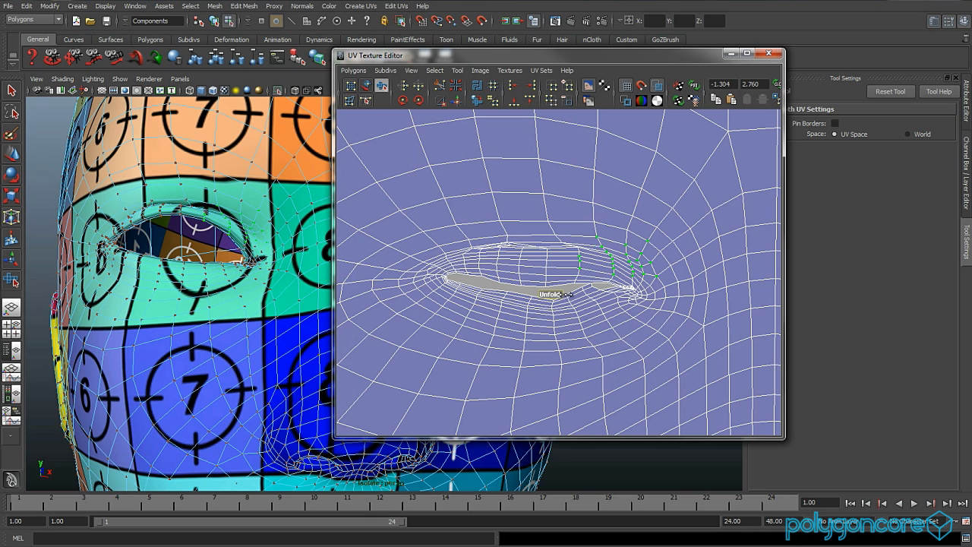
pyautogui.moveTo(557, 309); pyautogui.dragTo(571, 304)
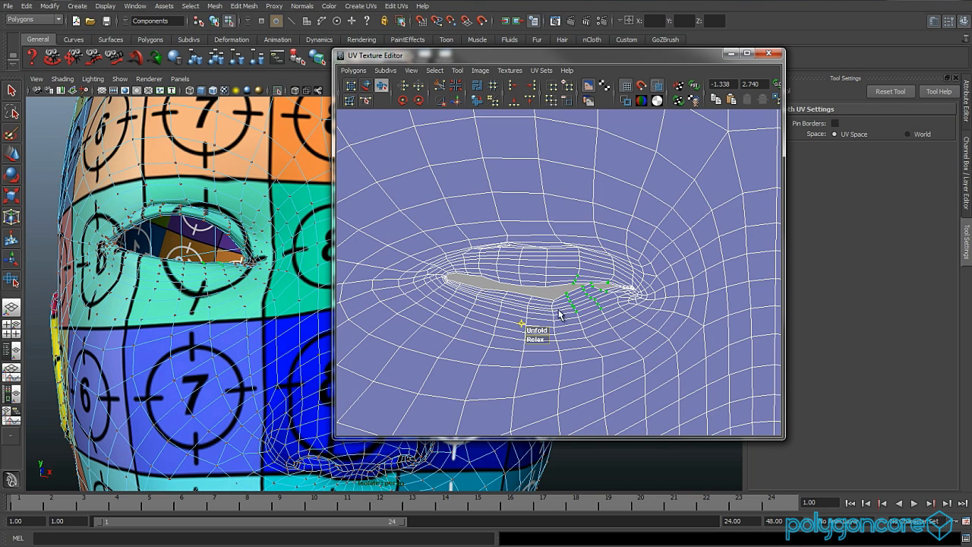
pyautogui.moveTo(434, 328); pyautogui.dragTo(451, 344)
# Step: Unfold the UVs at the outer corner of the left eye, and smooth them again with Pin Borders on
pyautogui.moveTo(489, 255); pyautogui.dragTo(429, 334)
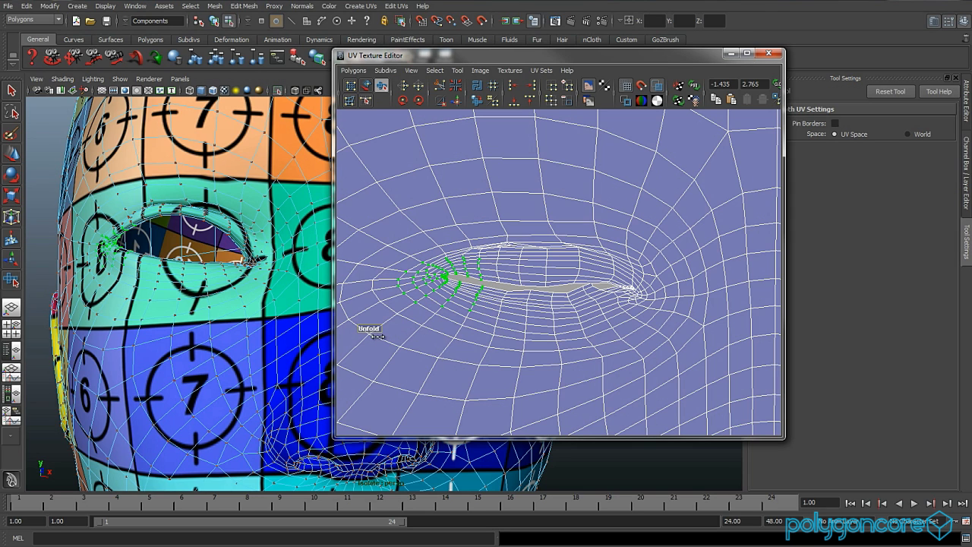
pyautogui.click(835, 125)
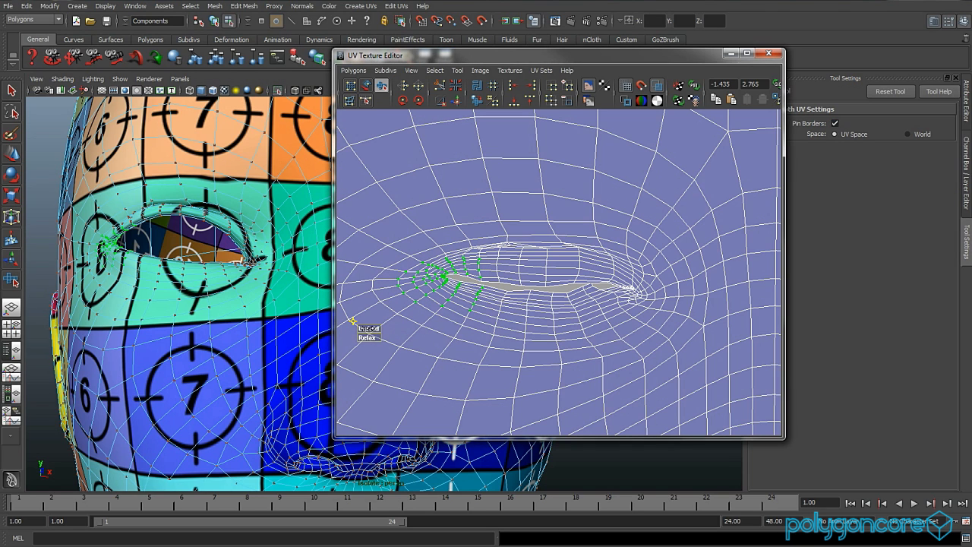
pyautogui.moveTo(368, 333); pyautogui.dragTo(487, 332)
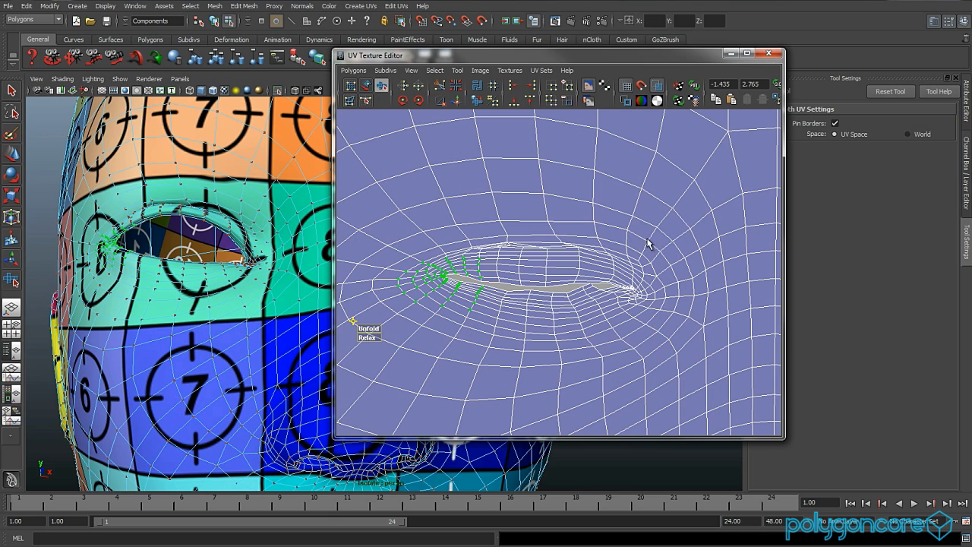
# Step: Select the UVs around the whole left eye, adjust the selection's extent and unfold them with Pin Borders on
pyautogui.moveTo(648, 239); pyautogui.dragTo(368, 348)
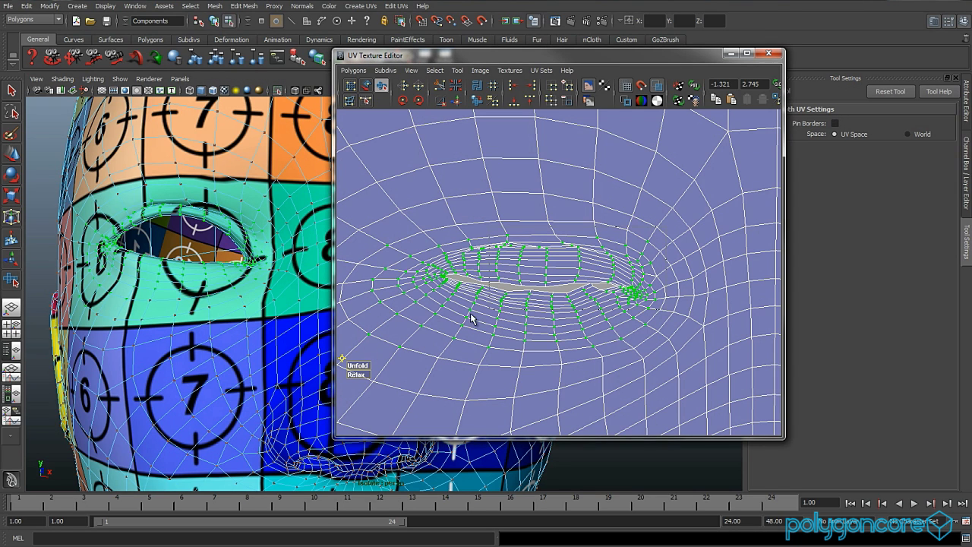
pyautogui.hotkey('shift', '.')
pyautogui.click(835, 123)
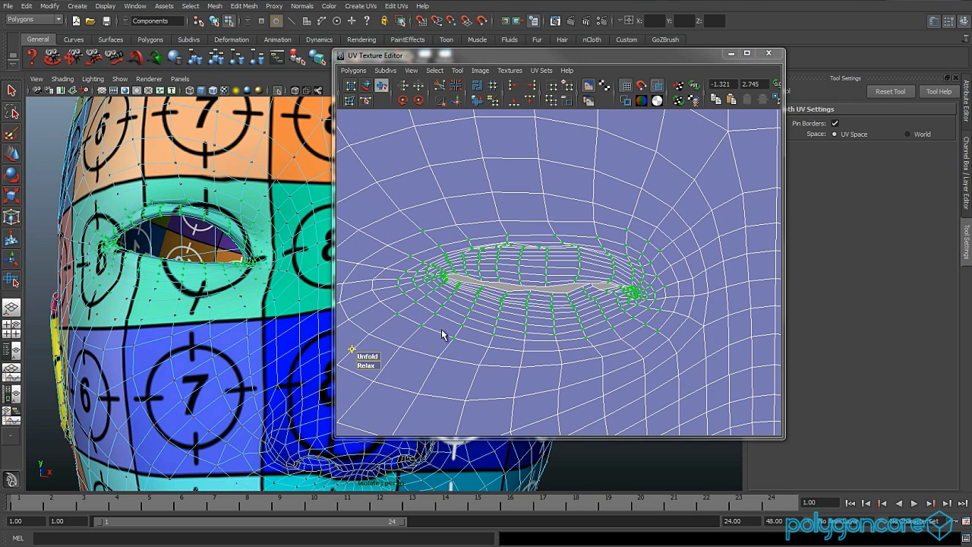
pyautogui.moveTo(376, 359); pyautogui.dragTo(480, 353)
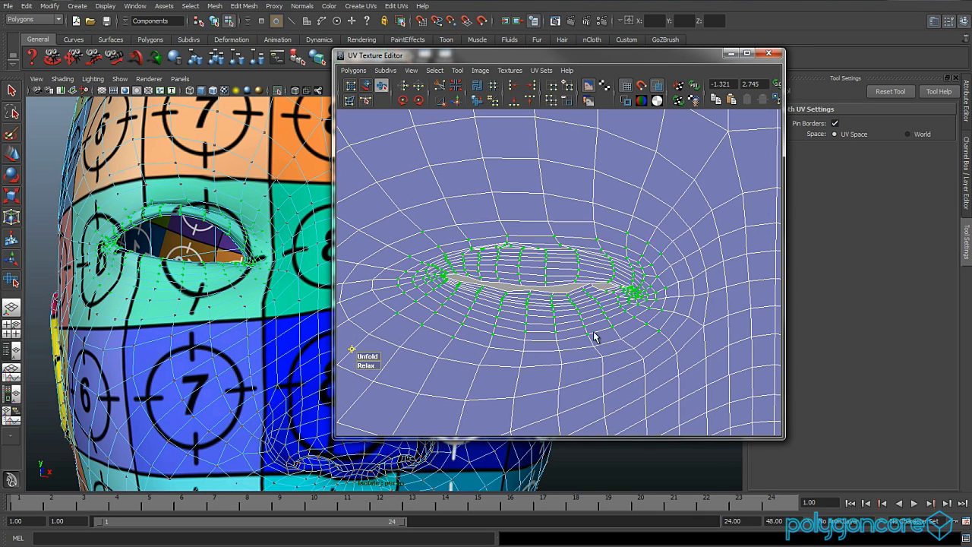
# Step: Select the UVs around the whole right eye and unfold them with Pin Borders off
pyautogui.scroll(-4, 568, 325)
pyautogui.scroll(4, 568, 325)
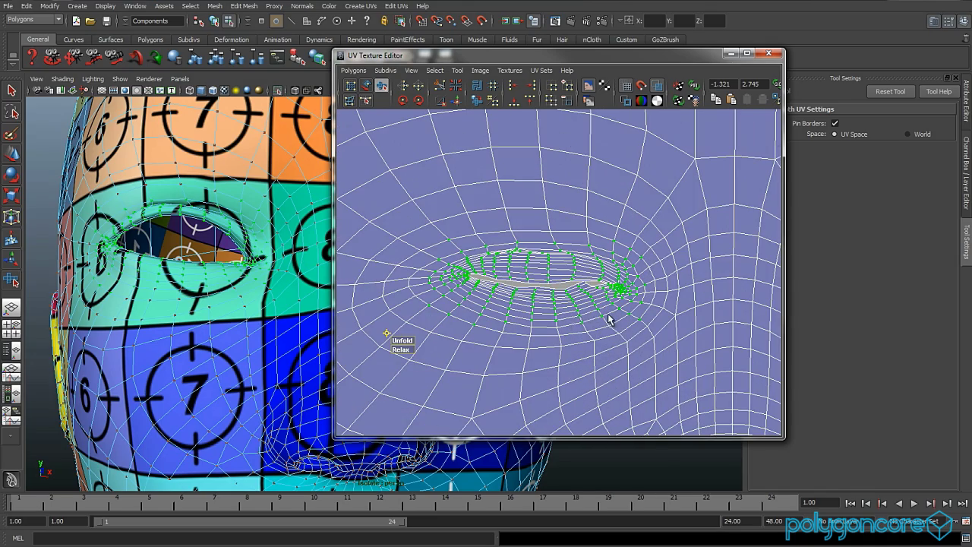
pyautogui.moveTo(189, 313)
pyautogui.keyDown('alt'); pyautogui.mouseDown()
pyautogui.moveTo(206, 319)
pyautogui.moveTo(173, 320)
pyautogui.mouseUp(); pyautogui.keyUp('alt')
pyautogui.keyDown('alt'); pyautogui.moveTo(637, 289); pyautogui.dragTo(507, 287, button='middle'); pyautogui.keyUp('alt')
pyautogui.scroll(-4, 532, 286)
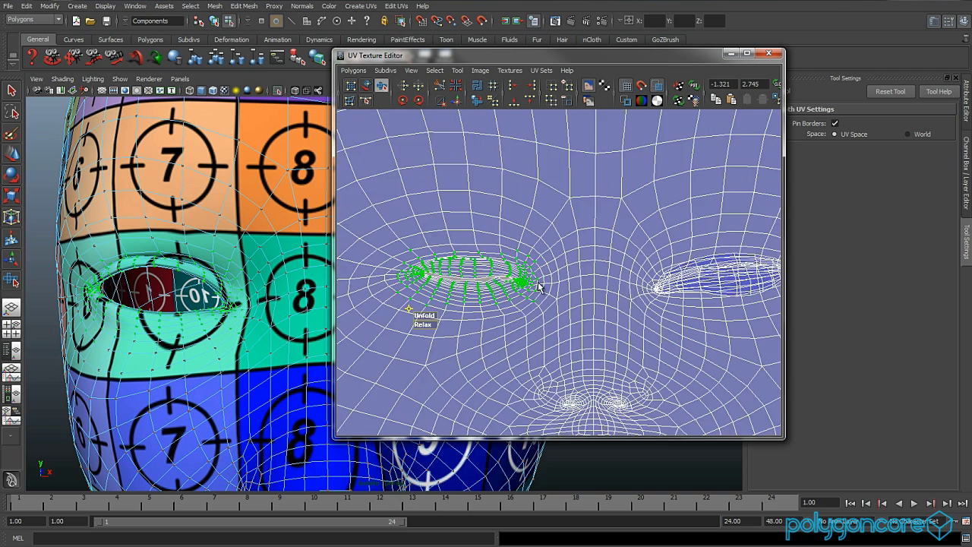
pyautogui.keyDown('alt'); pyautogui.moveTo(653, 288); pyautogui.dragTo(520, 294, button='middle'); pyautogui.keyUp('alt')
pyautogui.scroll(2, 520, 294)
pyautogui.keyDown('alt'); pyautogui.moveTo(521, 296); pyautogui.dragTo(684, 265, button='right'); pyautogui.keyUp('alt')
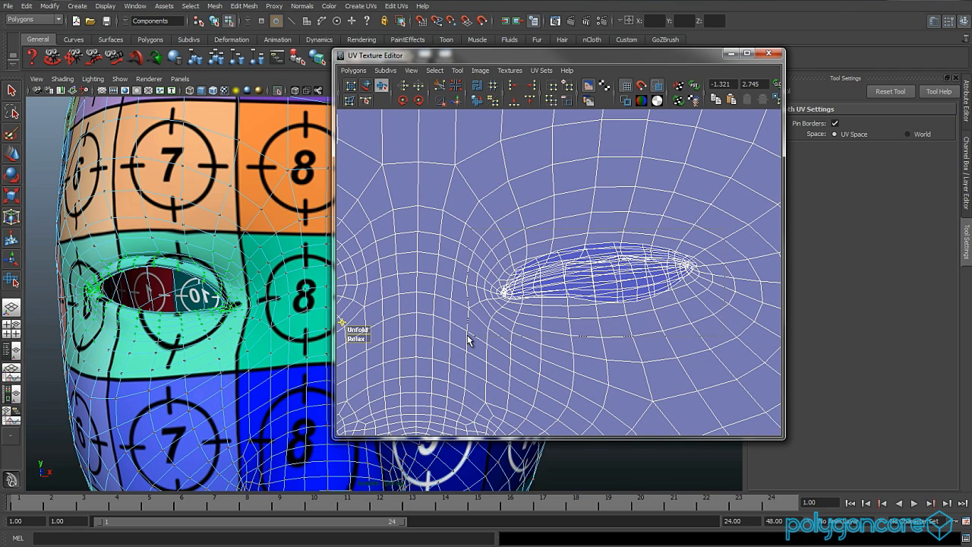
pyautogui.moveTo(468, 336); pyautogui.dragTo(467, 334)
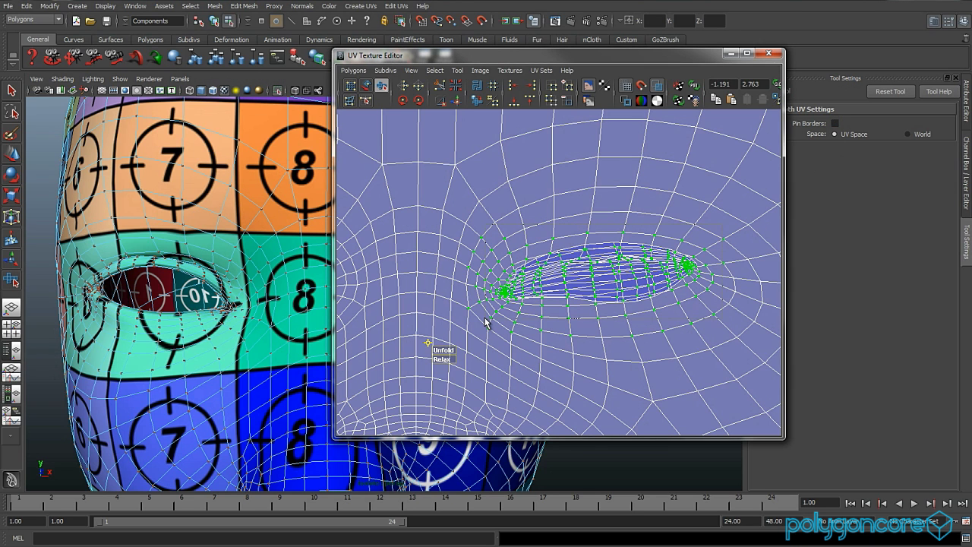
pyautogui.moveTo(460, 332); pyautogui.dragTo(782, 318)
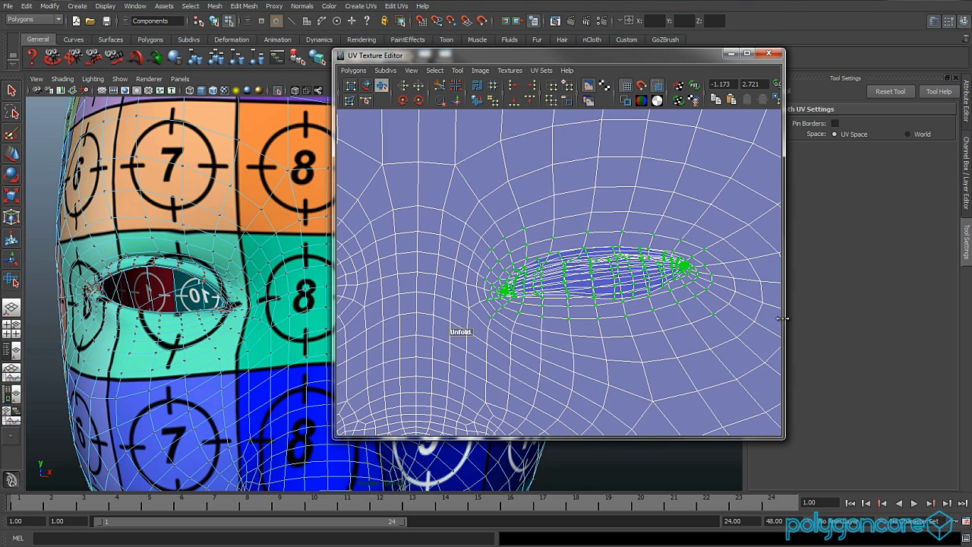
# Step: Relax the right eye's UVs to spread the overlapping lid loops, and unfold them again to stretch the opening
pyautogui.moveTo(458, 342); pyautogui.dragTo(617, 329)
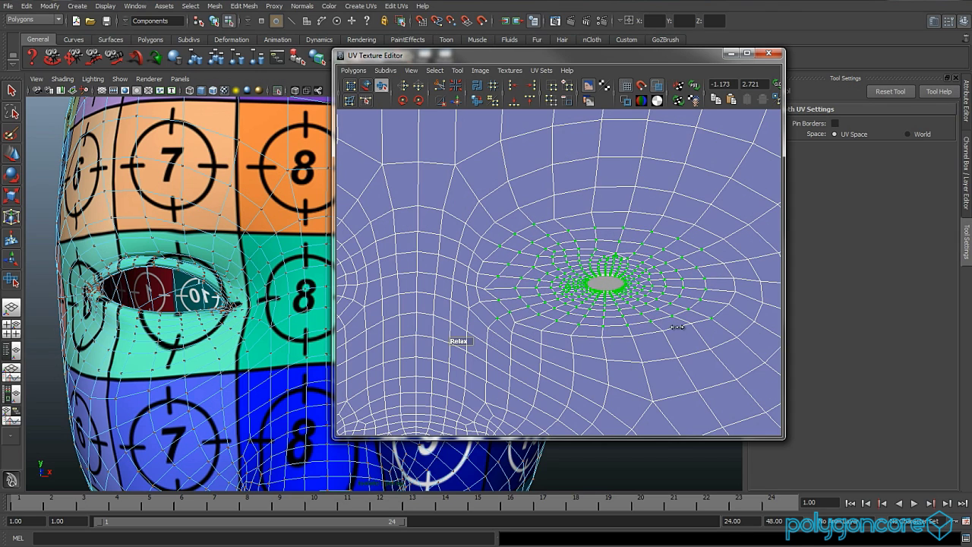
pyautogui.moveTo(676, 326); pyautogui.dragTo(612, 335)
pyautogui.moveTo(454, 343); pyautogui.dragTo(577, 346)
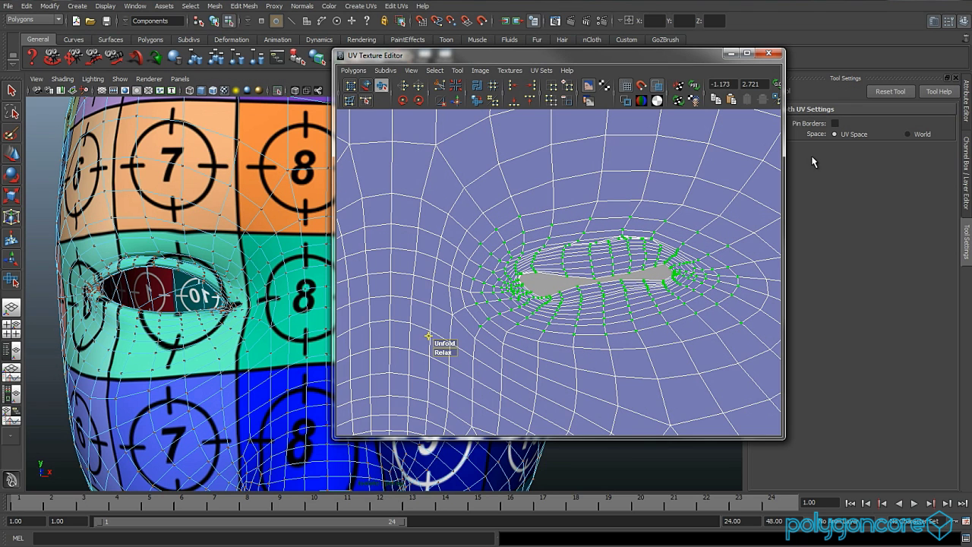
# Step: Unfold the right eye's UVs with Pin Borders on, and unfold its inner corner with Pin Borders off
pyautogui.click(835, 123)
pyautogui.moveTo(447, 352); pyautogui.dragTo(595, 340)
pyautogui.click(835, 123)
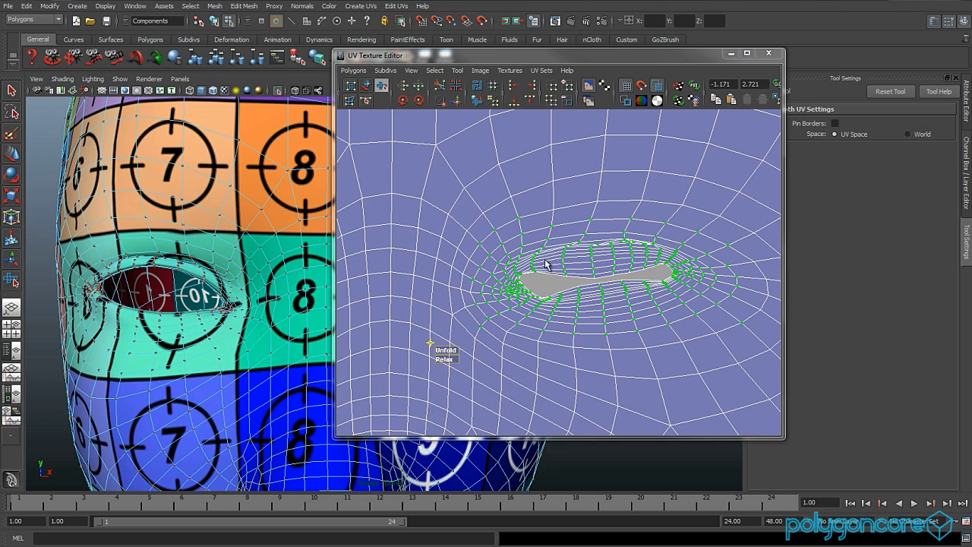
pyautogui.moveTo(447, 352); pyautogui.dragTo(611, 340)
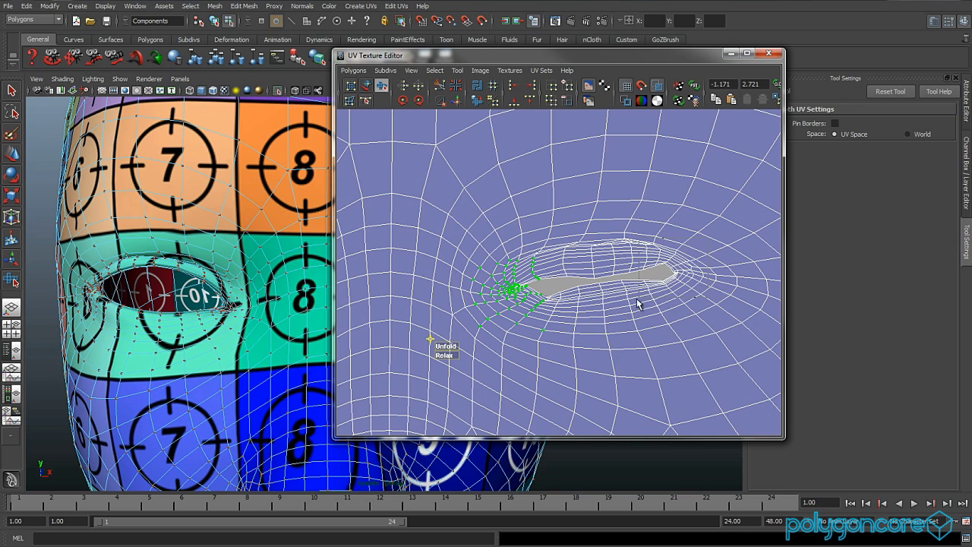
# Step: Unfold the outer-corner, upper-lid and lower-lid UVs of the right eye to close the gap between the lids
pyautogui.moveTo(712, 237); pyautogui.dragTo(704, 316)
pyautogui.click(834, 124)
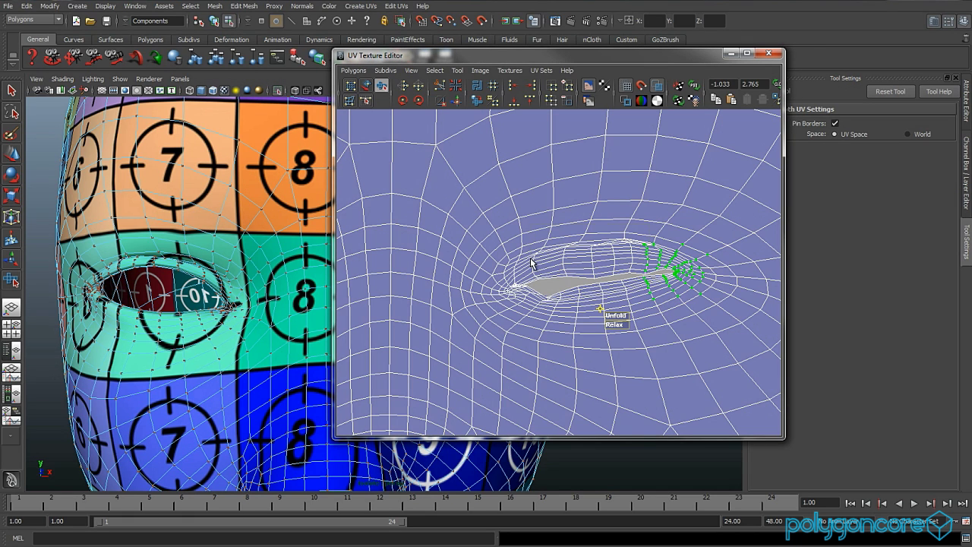
pyautogui.moveTo(652, 222); pyautogui.dragTo(530, 262)
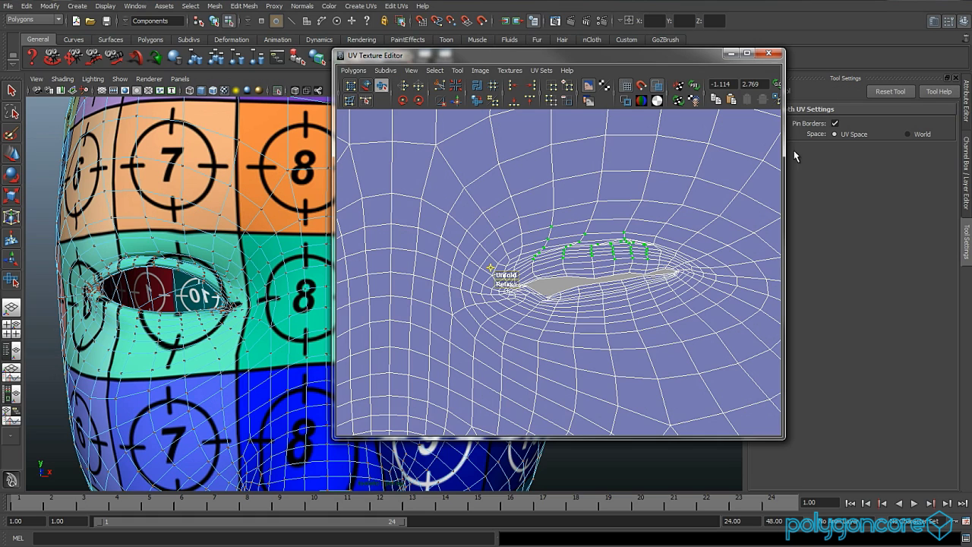
pyautogui.click(835, 123)
pyautogui.moveTo(546, 321); pyautogui.dragTo(565, 325)
pyautogui.moveTo(657, 273); pyautogui.dragTo(638, 309)
pyautogui.moveTo(536, 277); pyautogui.dragTo(496, 305)
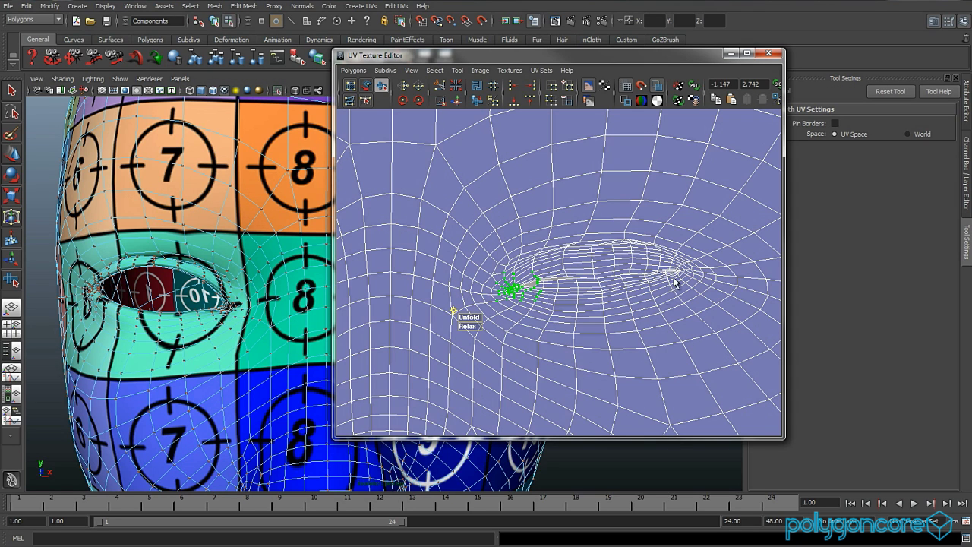
# Step: Turn on Pin Borders and unfold the right eye's UVs together with the surrounding area up to the nose bridge
pyautogui.click(836, 124)
pyautogui.moveTo(457, 332); pyautogui.dragTo(599, 322)
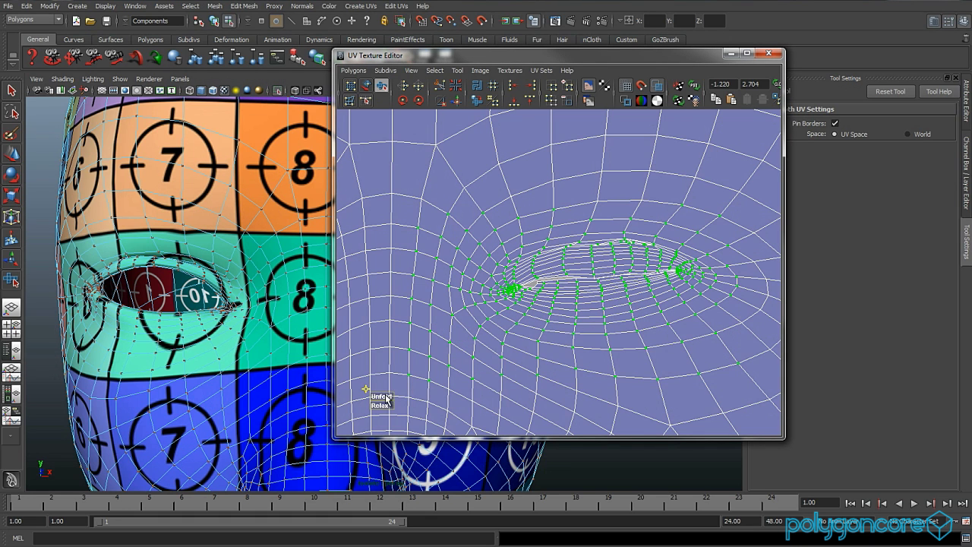
pyautogui.moveTo(373, 395); pyautogui.dragTo(518, 389)
# Step: Turn off Pin Borders and unfold the middle lid, outer-corner and inner-corner UVs of the left eye to close its gap
pyautogui.scroll(-3, 484, 333)
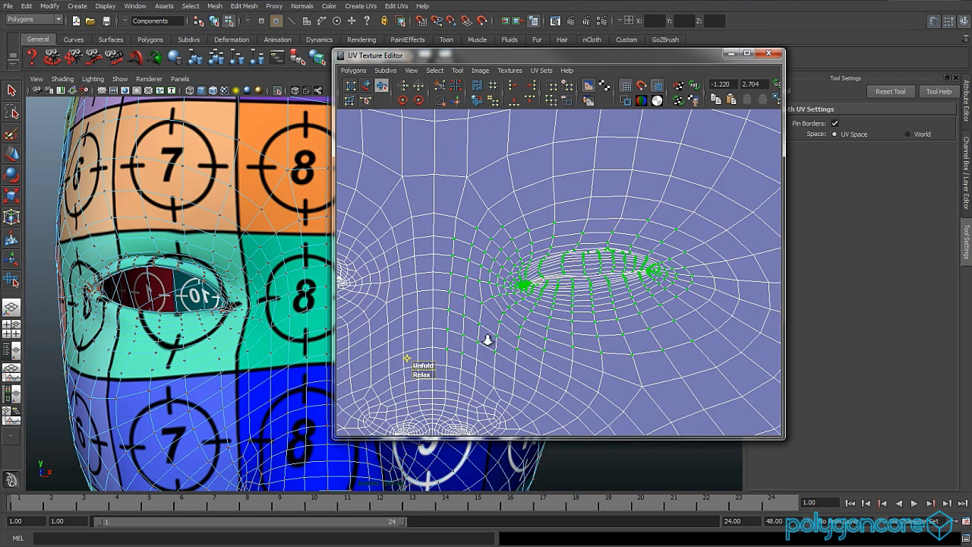
pyautogui.keyDown('alt'); pyautogui.moveTo(521, 334); pyautogui.dragTo(659, 351, button='middle'); pyautogui.keyUp('alt')
pyautogui.scroll(2, 659, 351)
pyautogui.click(835, 124)
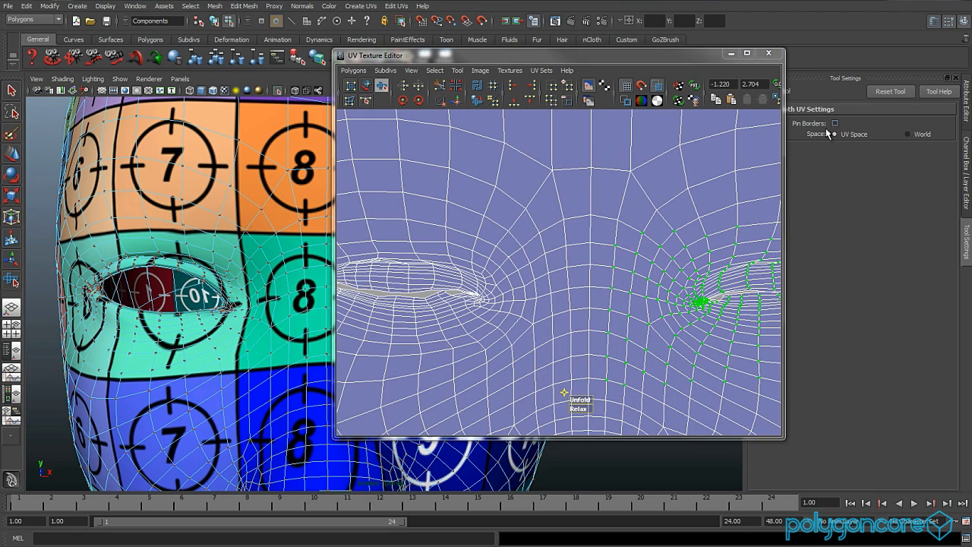
pyautogui.keyDown('alt'); pyautogui.moveTo(504, 299); pyautogui.dragTo(559, 306, button='middle'); pyautogui.keyUp('alt')
pyautogui.scroll(3, 531, 305)
pyautogui.keyDown('alt'); pyautogui.moveTo(467, 306); pyautogui.dragTo(532, 312, button='middle'); pyautogui.keyUp('alt')
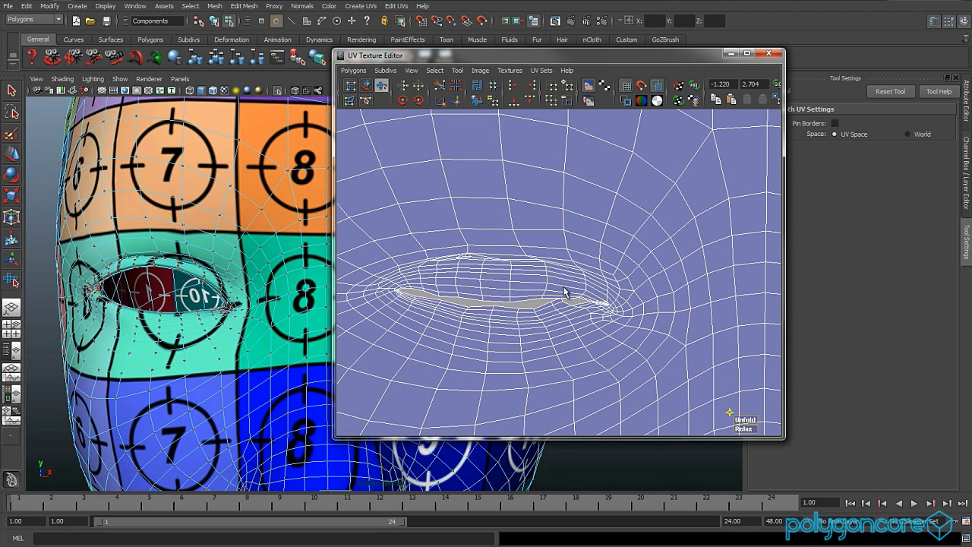
pyautogui.moveTo(521, 331)
pyautogui.mouseDown()
pyautogui.moveTo(518, 344)
pyautogui.moveTo(544, 344)
pyautogui.mouseUp()
pyautogui.moveTo(509, 295); pyautogui.dragTo(456, 327)
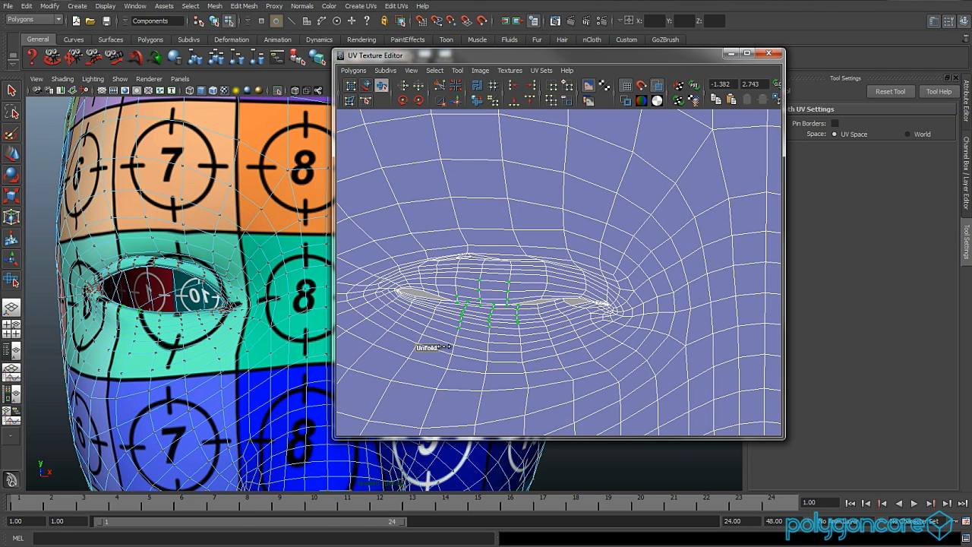
pyautogui.moveTo(445, 269)
pyautogui.mouseDown()
pyautogui.moveTo(377, 320)
pyautogui.moveTo(379, 339)
pyautogui.moveTo(358, 338)
pyautogui.moveTo(368, 340)
pyautogui.mouseUp()
pyautogui.moveTo(546, 335)
pyautogui.mouseDown()
pyautogui.moveTo(518, 356)
pyautogui.moveTo(542, 356)
pyautogui.moveTo(502, 355)
pyautogui.mouseUp()
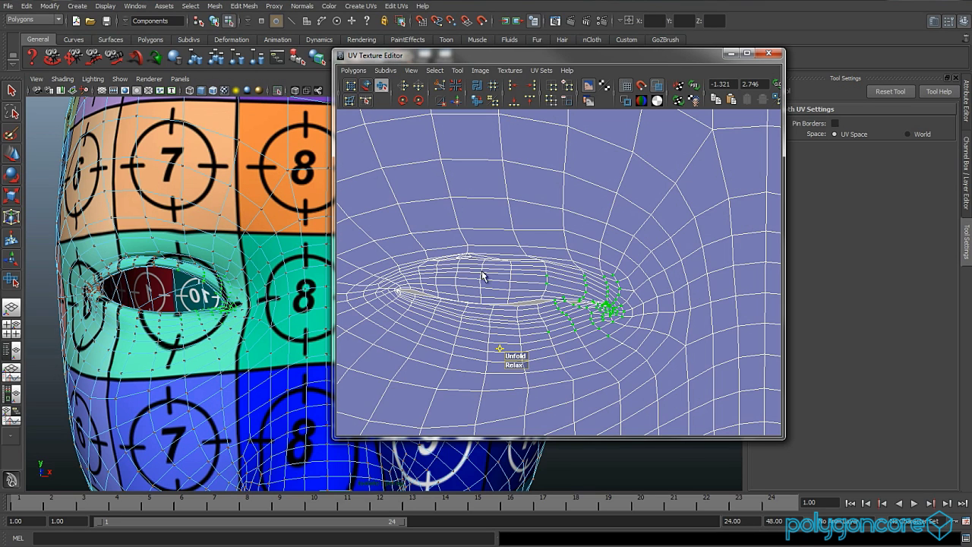
# Step: Select the UVs around the whole left eye, unfold them with Pin Borders on, and repeat with a grown selection
pyautogui.moveTo(340, 364); pyautogui.dragTo(656, 238)
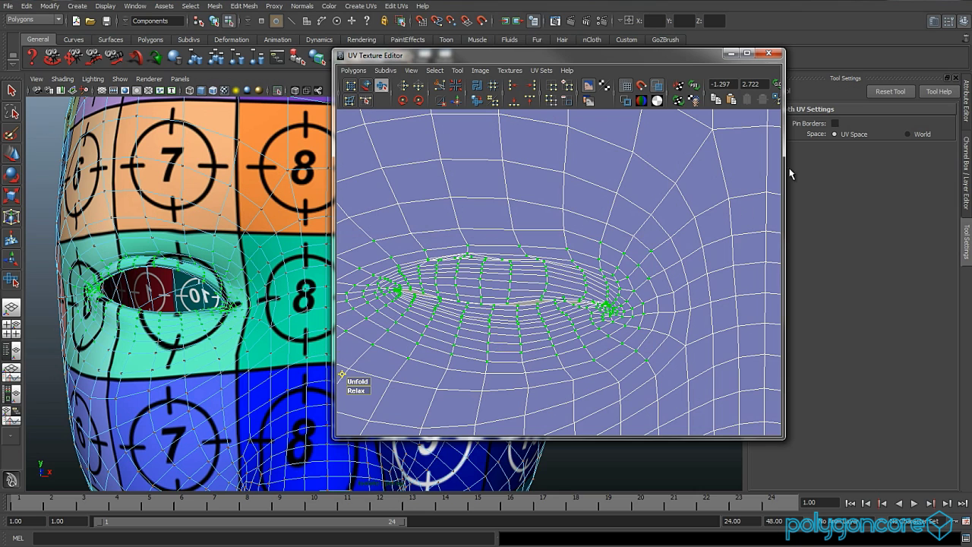
pyautogui.click(835, 123)
pyautogui.click(569, 280)
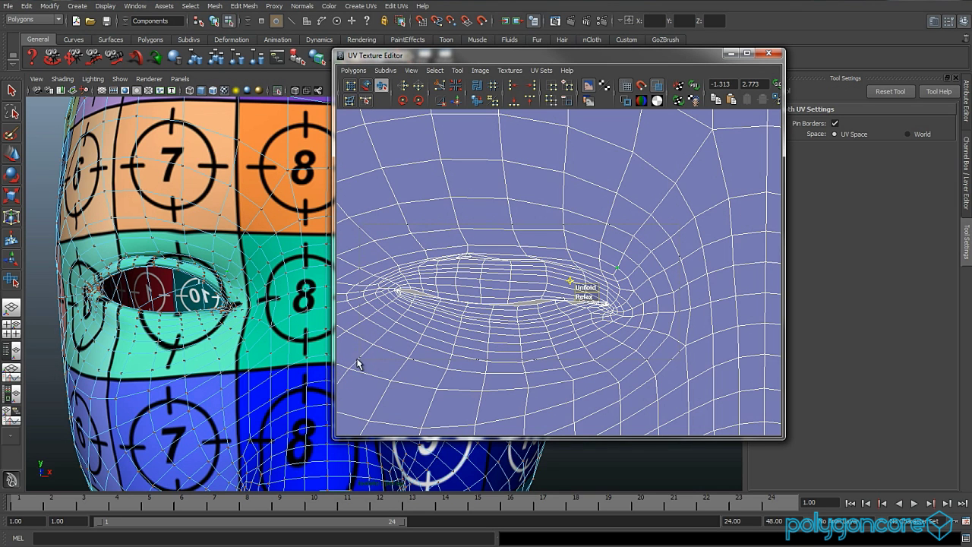
pyautogui.hotkey('ctrl', 'z')
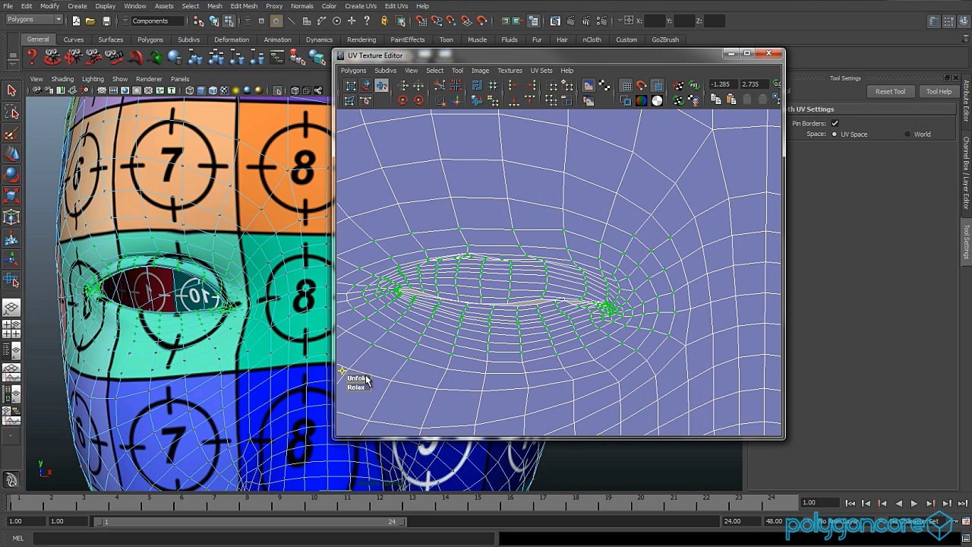
pyautogui.moveTo(361, 379); pyautogui.dragTo(431, 379)
pyautogui.scroll(-3, 476, 334)
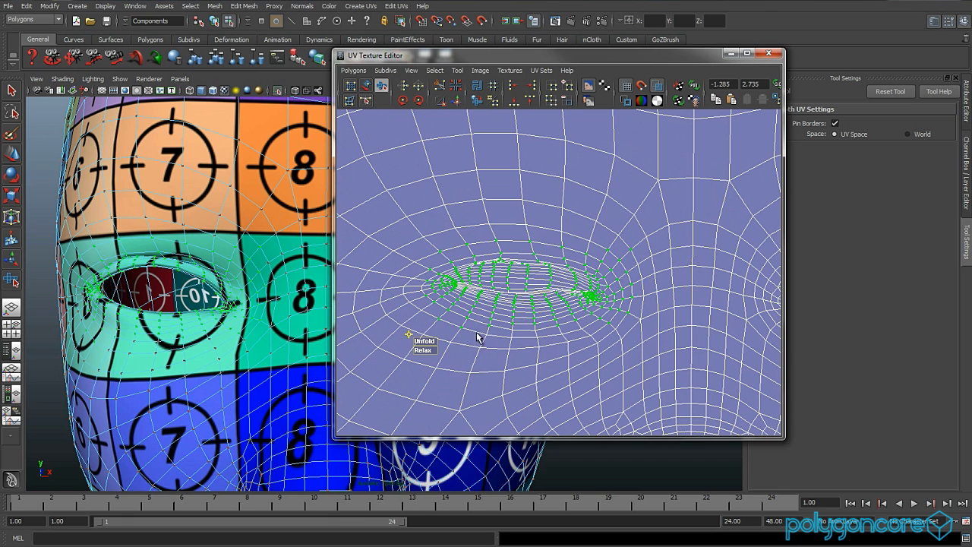
pyautogui.hotkey('shift', '.')
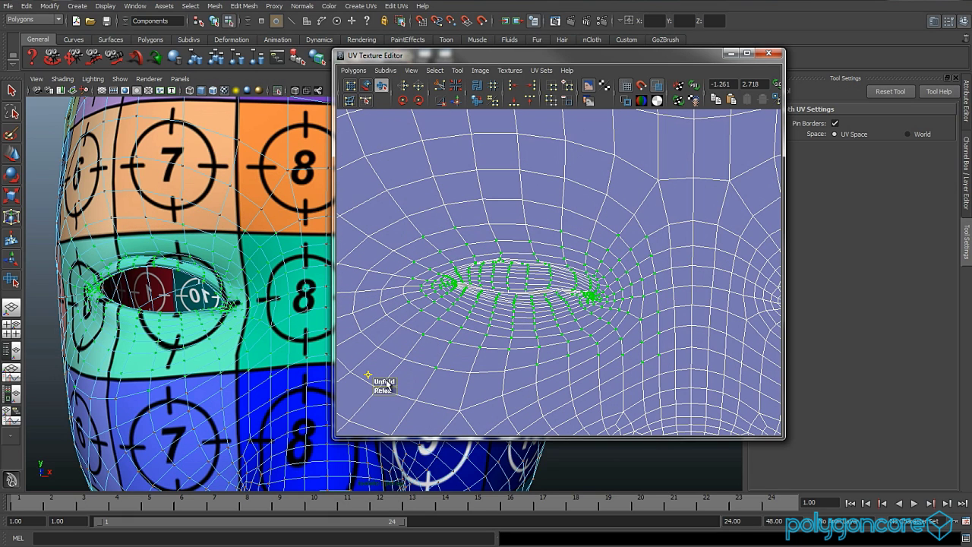
pyautogui.click(386, 384)
# Step: Select the UVs of each ear in turn and unfold them with Pin Borders off
pyautogui.scroll(-2, 614, 366)
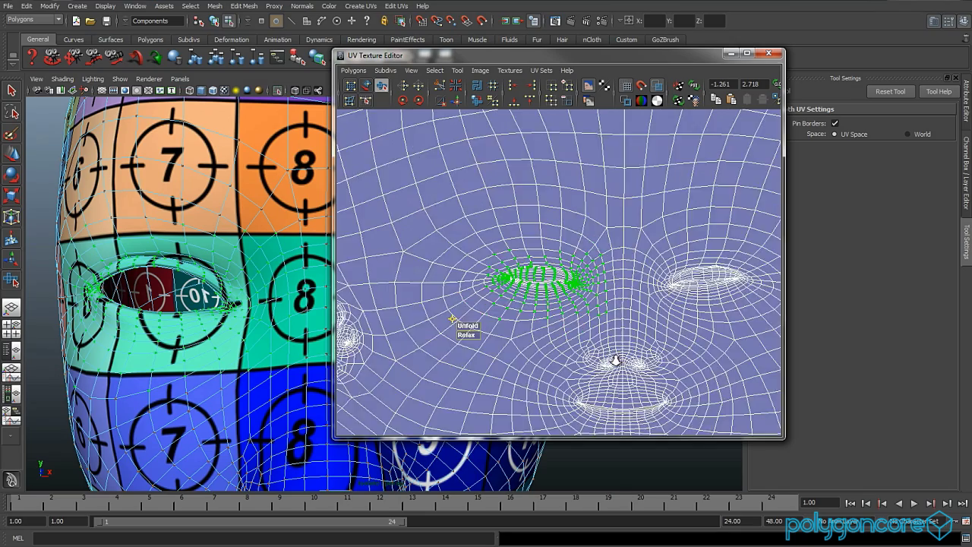
pyautogui.scroll(-2, 616, 361)
pyautogui.scroll(-4, 198, 350)
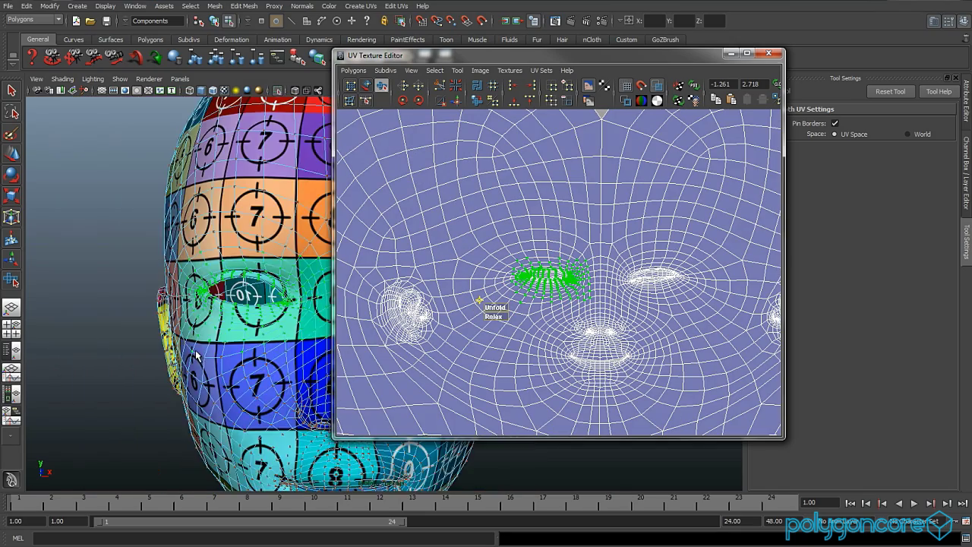
pyautogui.keyDown('alt'); pyautogui.moveTo(190, 347); pyautogui.dragTo(297, 345); pyautogui.keyUp('alt')
pyautogui.moveTo(441, 278); pyautogui.dragTo(358, 376)
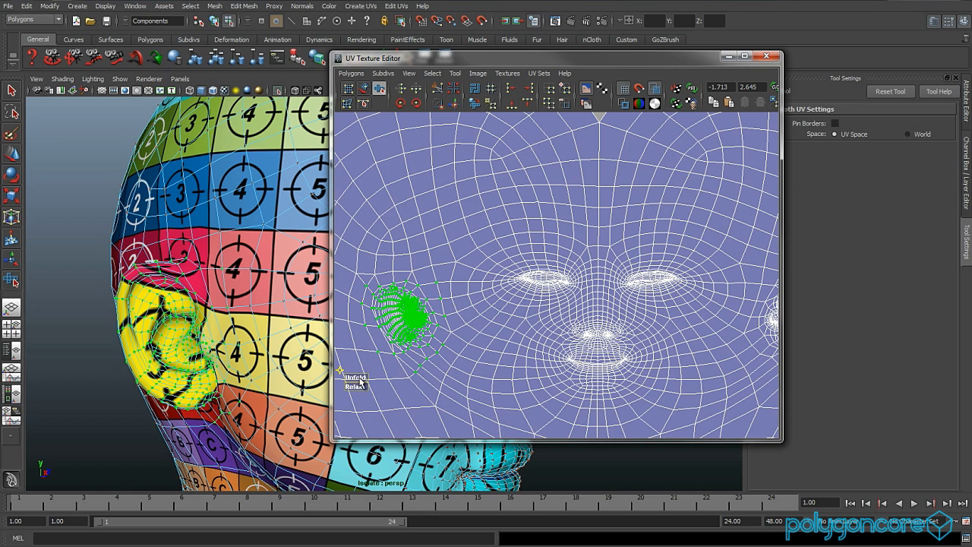
pyautogui.moveTo(358, 377); pyautogui.dragTo(441, 373)
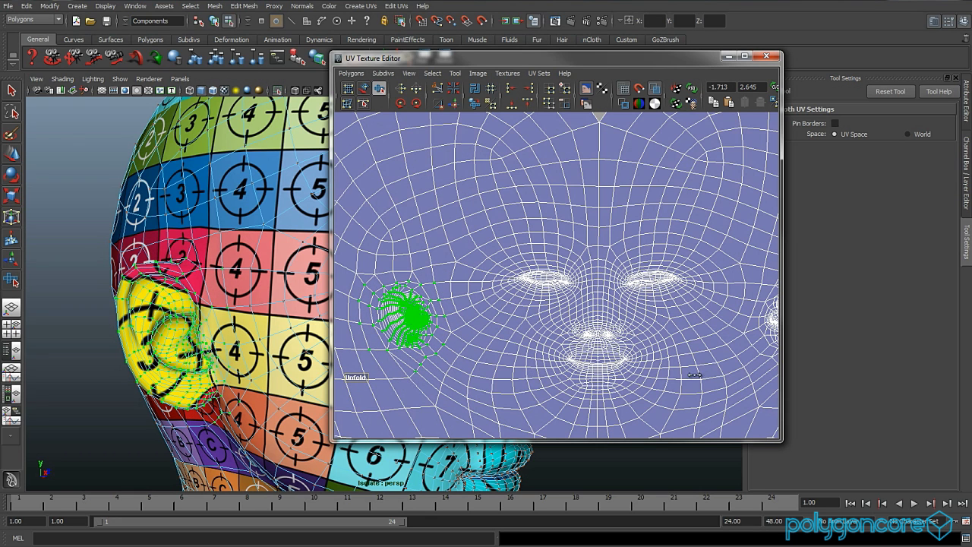
pyautogui.keyDown('alt'); pyautogui.moveTo(623, 363); pyautogui.dragTo(501, 338, button='middle'); pyautogui.keyUp('alt')
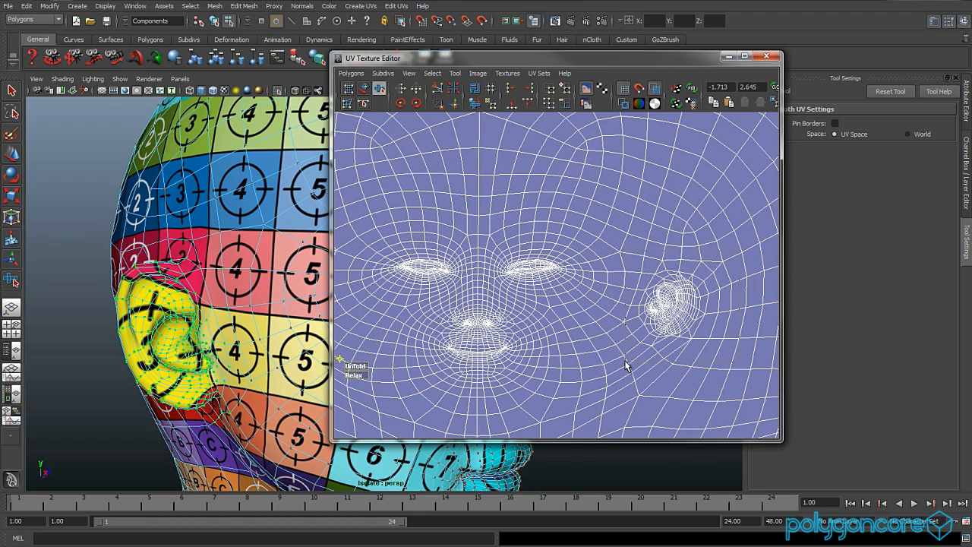
pyautogui.moveTo(625, 361); pyautogui.dragTo(759, 356)
# Step: Select the neck UVs along the lower part of the shell and unfold them with Pin Borders on
pyautogui.scroll(-3, 665, 332)
pyautogui.scroll(-1, 263, 363)
pyautogui.scroll(-2, 263, 363)
pyautogui.keyDown('alt'); pyautogui.moveTo(264, 363); pyautogui.dragTo(213, 273, button='middle'); pyautogui.keyUp('alt')
pyautogui.keyDown('alt'); pyautogui.moveTo(521, 307); pyautogui.dragTo(575, 270, button='middle'); pyautogui.keyUp('alt')
pyautogui.keyDown('alt'); pyautogui.moveTo(575, 269); pyautogui.dragTo(542, 292, button='right'); pyautogui.keyUp('alt')
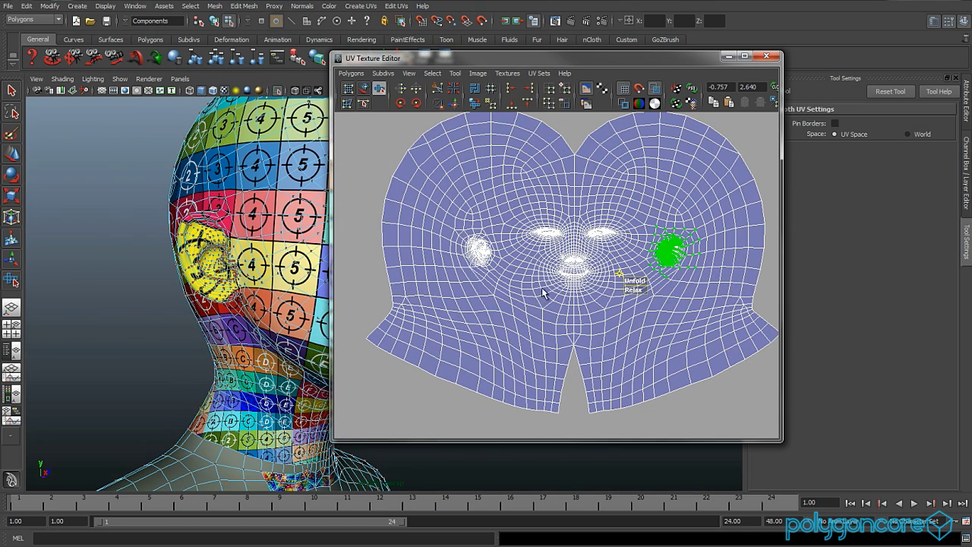
pyautogui.moveTo(372, 313); pyautogui.dragTo(784, 415)
pyautogui.click(835, 123)
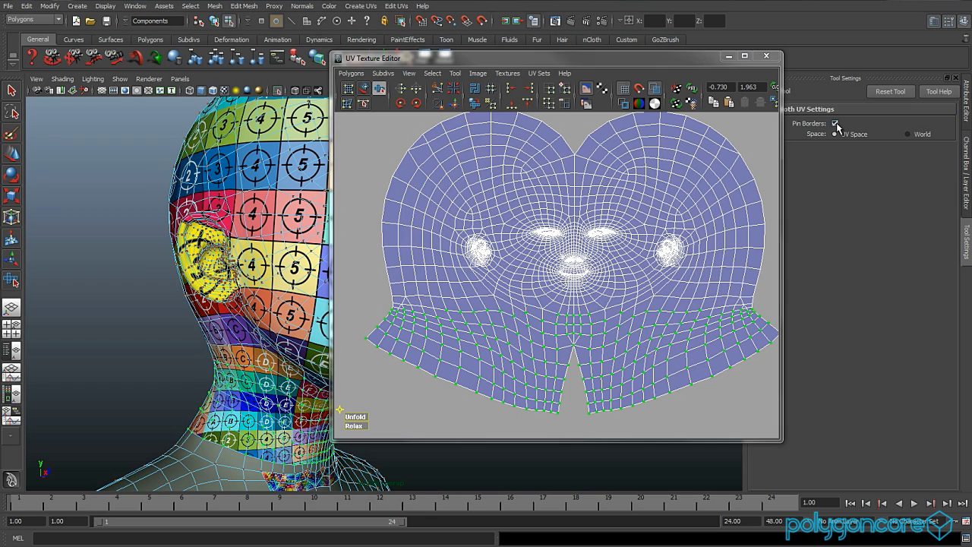
pyautogui.moveTo(374, 408); pyautogui.dragTo(479, 404)
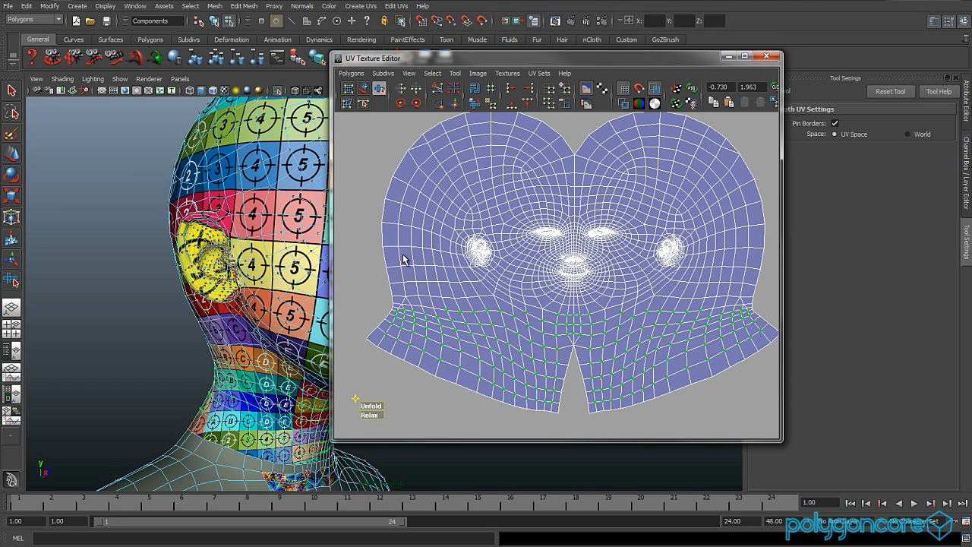
# Step: Unfold the UVs along the left side of the head shell and across the forehead with Pin Borders on
pyautogui.moveTo(407, 253); pyautogui.dragTo(498, 314)
pyautogui.keyDown('alt'); pyautogui.moveTo(499, 317); pyautogui.dragTo(470, 334, button='middle'); pyautogui.keyUp('alt')
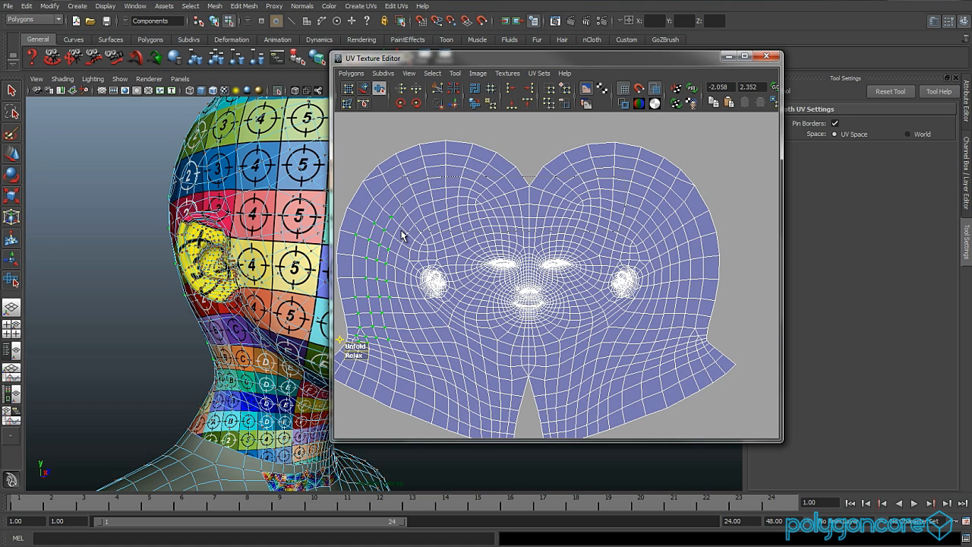
pyautogui.moveTo(401, 230); pyautogui.dragTo(408, 234)
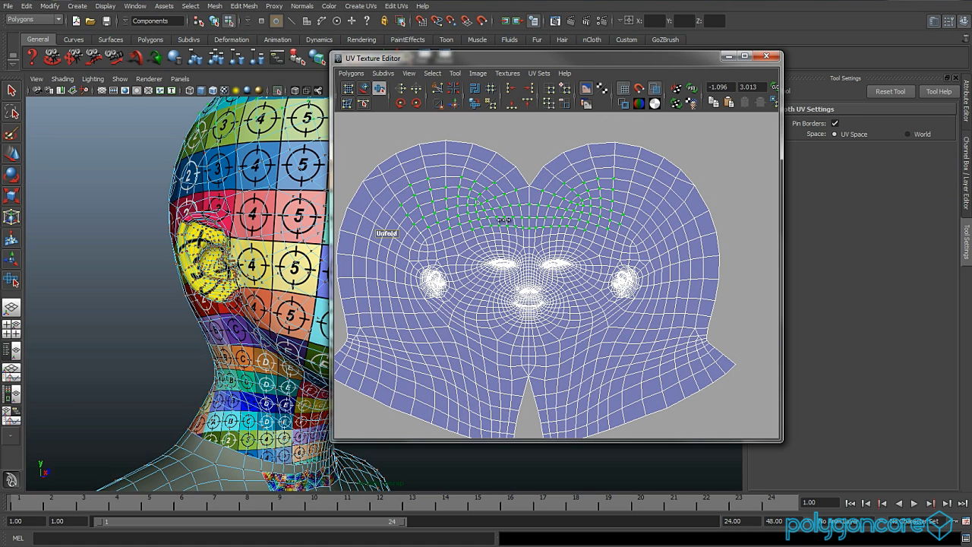
# Step: Turn off Pin Borders and move the UV Texture Editor clear of the head to view the model beside its shell
pyautogui.click(835, 123)
pyautogui.moveTo(552, 61); pyautogui.dragTo(679, 55)
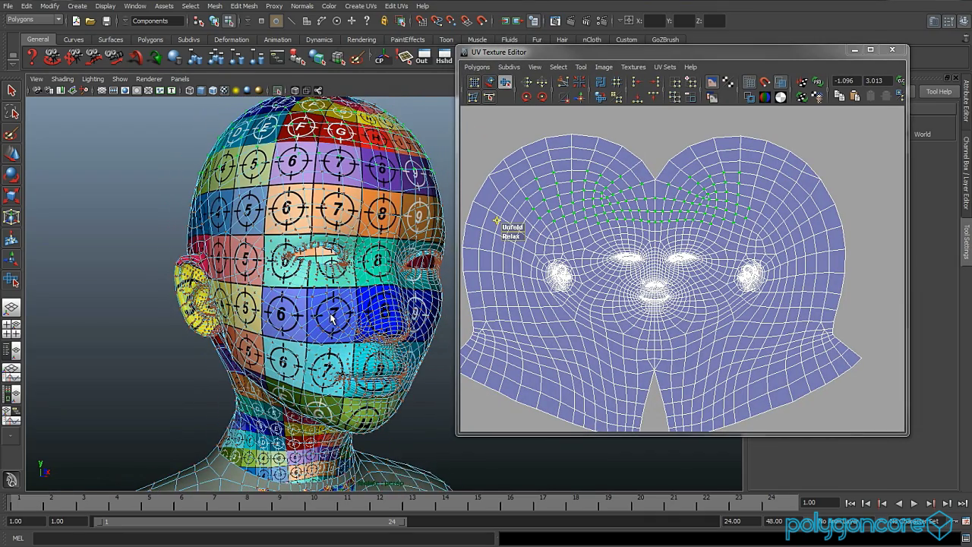
pyautogui.scroll(-2, 587, 294)
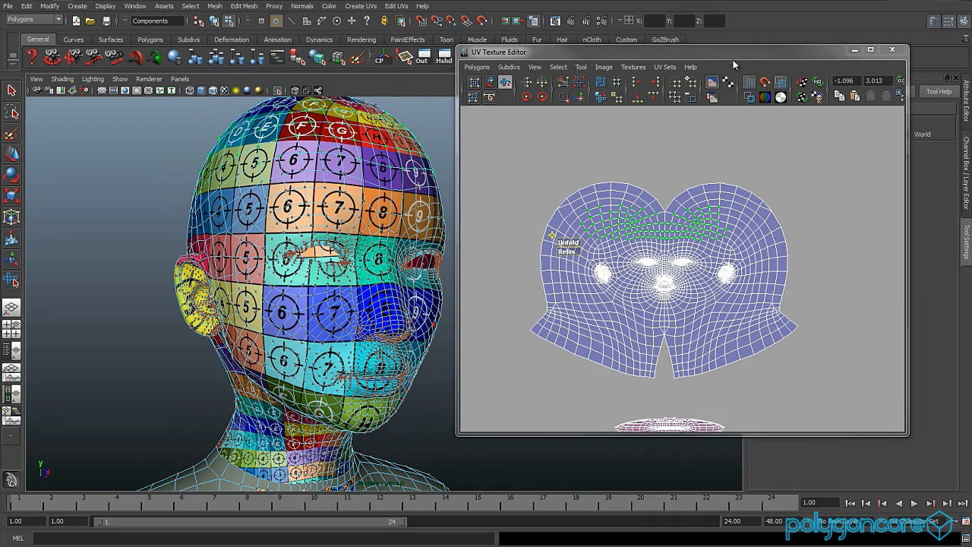
# Step: Select all UVs of the head shell and scale them narrower horizontally to even out the test pattern on the face
pyautogui.moveTo(733, 59); pyautogui.dragTo(643, 55)
pyautogui.moveTo(415, 163); pyautogui.dragTo(662, 334)
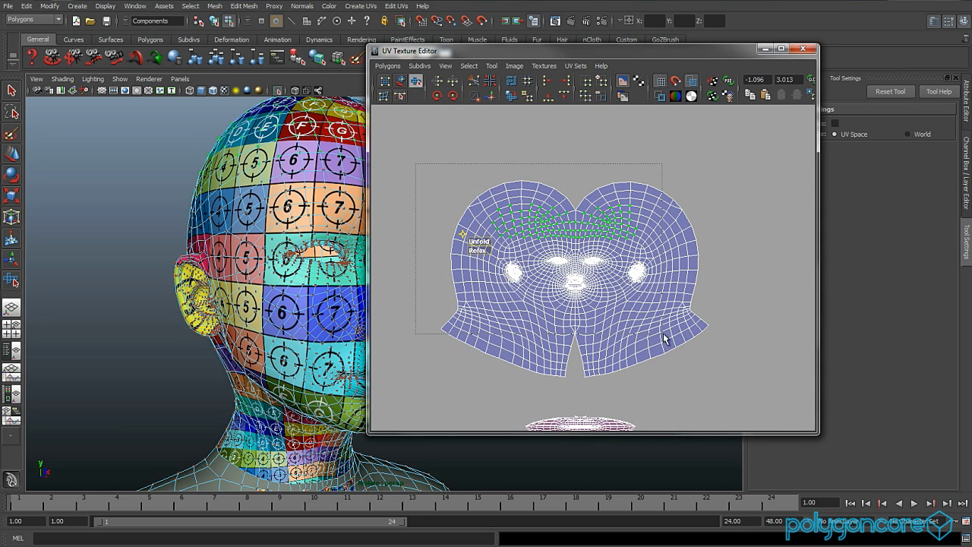
pyautogui.moveTo(727, 391); pyautogui.dragTo(727, 391)
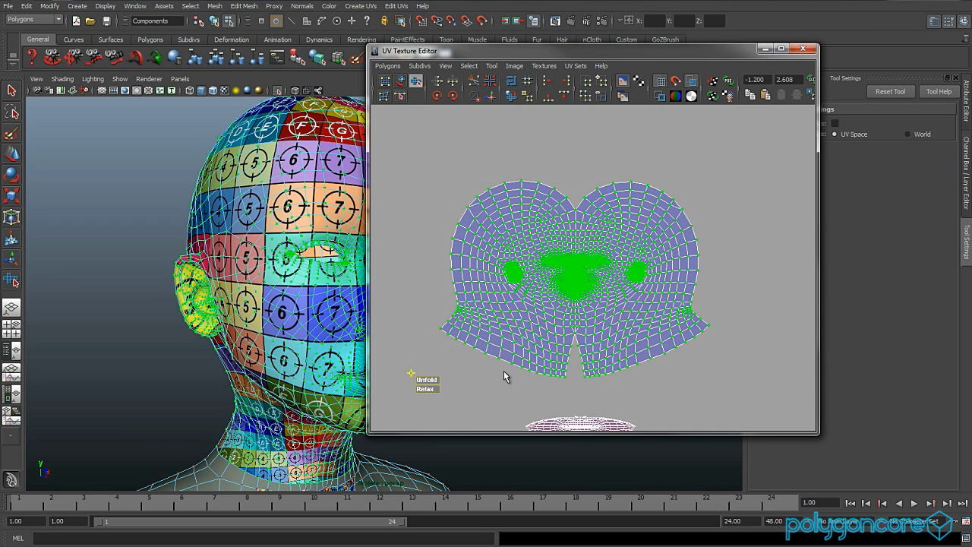
pyautogui.press('r')
pyautogui.keyDown('alt'); pyautogui.moveTo(306, 336); pyautogui.dragTo(253, 315); pyautogui.keyUp('alt')
pyautogui.keyDown('alt'); pyautogui.moveTo(253, 315); pyautogui.dragTo(245, 360, button='middle'); pyautogui.keyUp('alt')
pyautogui.keyDown('alt'); pyautogui.moveTo(245, 361); pyautogui.dragTo(290, 352, button='right'); pyautogui.keyUp('alt')
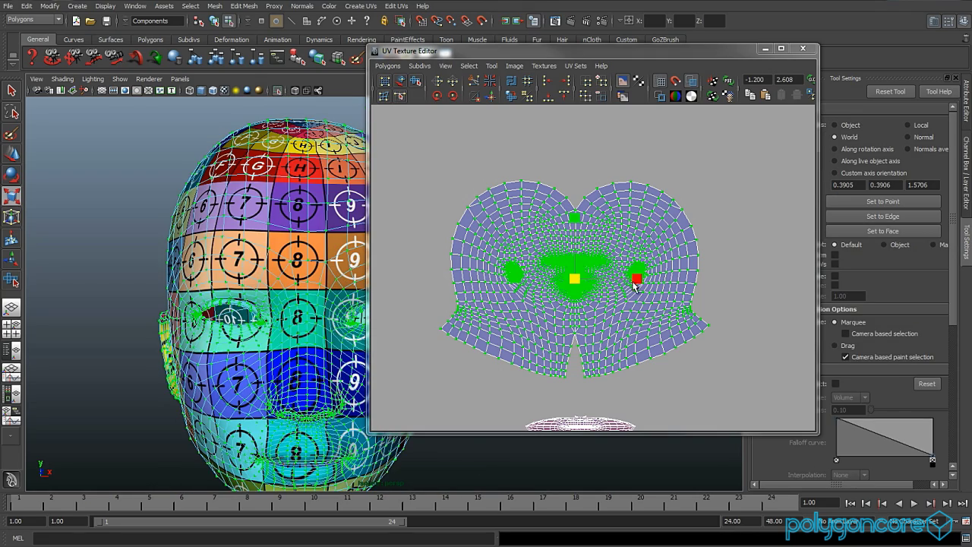
pyautogui.moveTo(637, 279); pyautogui.dragTo(628, 279)
pyautogui.moveTo(574, 221); pyautogui.dragTo(576, 226)
pyautogui.moveTo(636, 281); pyautogui.dragTo(633, 280)
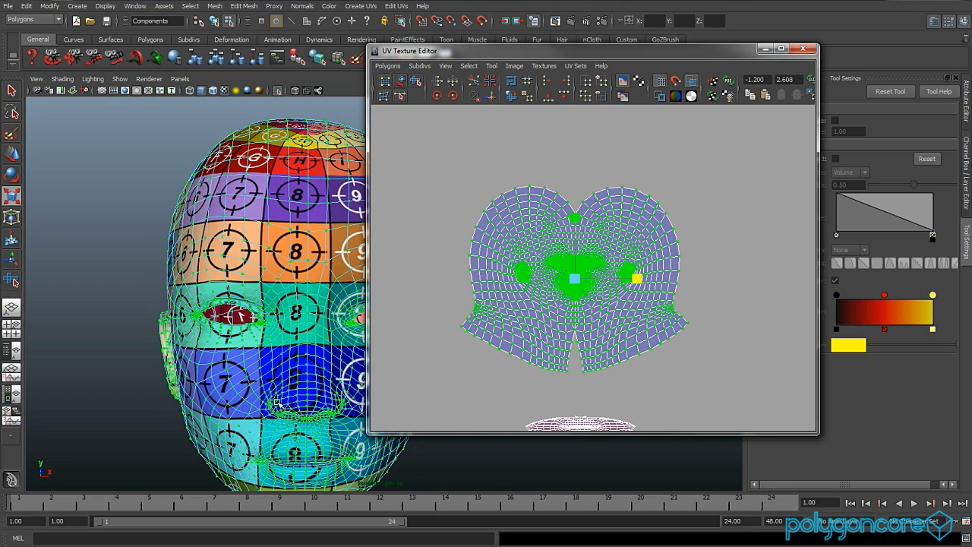
# Step: Scale the whole head shell up uniformly and move it upward, clear of the shell below
pyautogui.keyDown('alt'); pyautogui.moveTo(276, 401); pyautogui.dragTo(271, 303, button='middle'); pyautogui.keyUp('alt')
pyautogui.keyDown('alt'); pyautogui.moveTo(271, 302); pyautogui.dragTo(235, 307, button='right'); pyautogui.keyUp('alt')
pyautogui.keyDown('alt'); pyautogui.moveTo(236, 308); pyautogui.dragTo(283, 338); pyautogui.keyUp('alt')
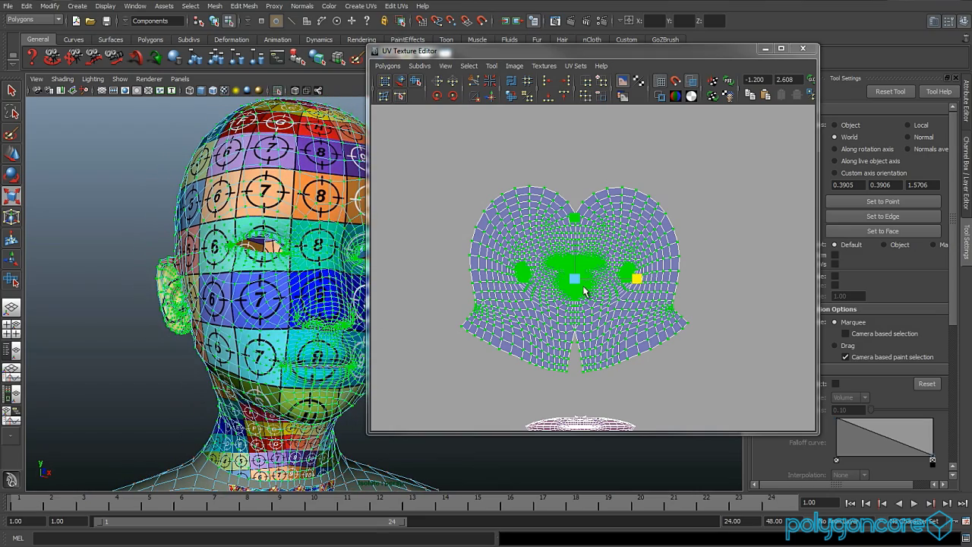
pyautogui.moveTo(577, 283); pyautogui.dragTo(573, 300)
pyautogui.keyDown('alt'); pyautogui.moveTo(552, 312); pyautogui.dragTo(549, 340, button='middle'); pyautogui.keyUp('alt')
pyautogui.press('w')
pyautogui.moveTo(575, 305); pyautogui.dragTo(576, 255)
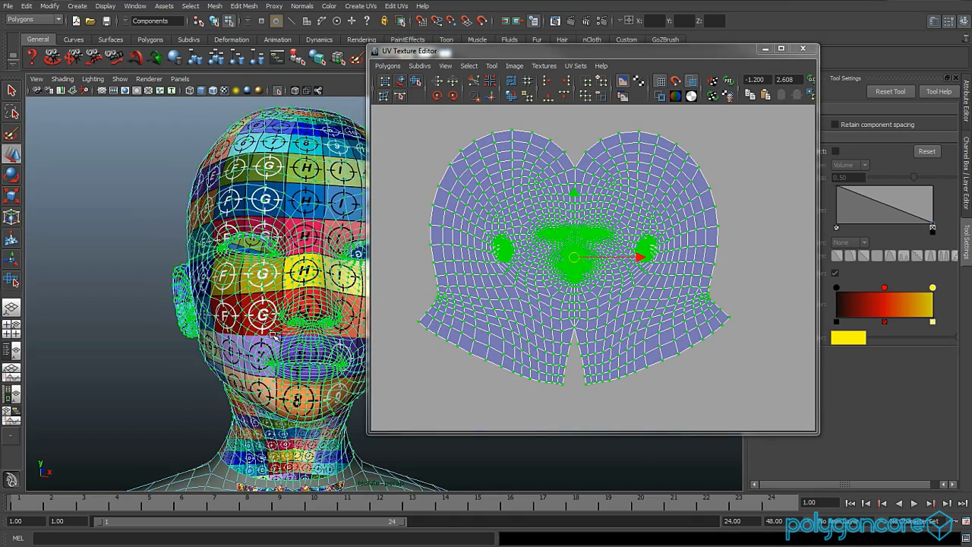
# Step: Select the UVs on both sides of the neck split at the shell's lower edge and activate the Smooth UV tool
pyautogui.scroll(1, 507, 363)
pyautogui.keyDown('alt'); pyautogui.moveTo(517, 337); pyautogui.dragTo(528, 290, button='middle'); pyautogui.keyUp('alt')
pyautogui.scroll(2, 577, 311)
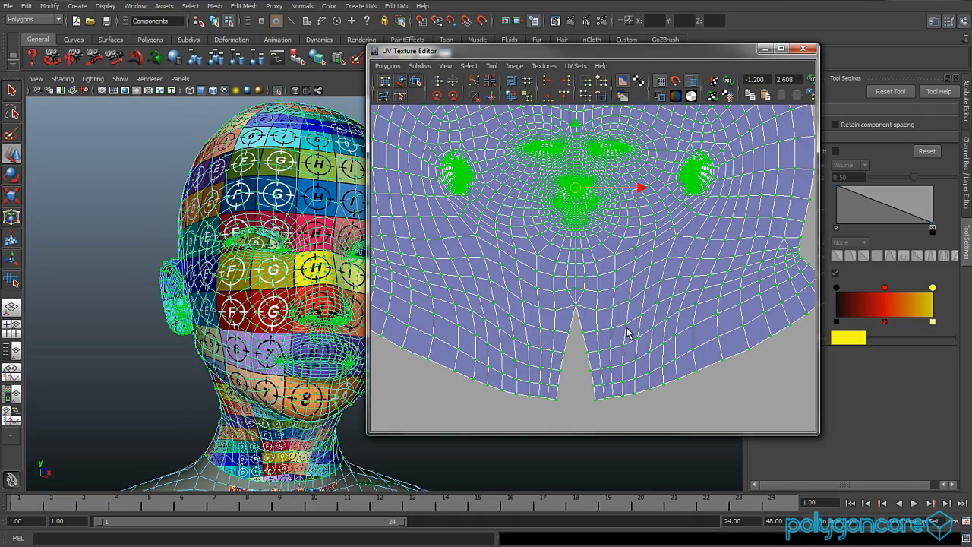
pyautogui.moveTo(629, 303); pyautogui.dragTo(445, 426)
pyautogui.moveTo(647, 302); pyautogui.dragTo(439, 418)
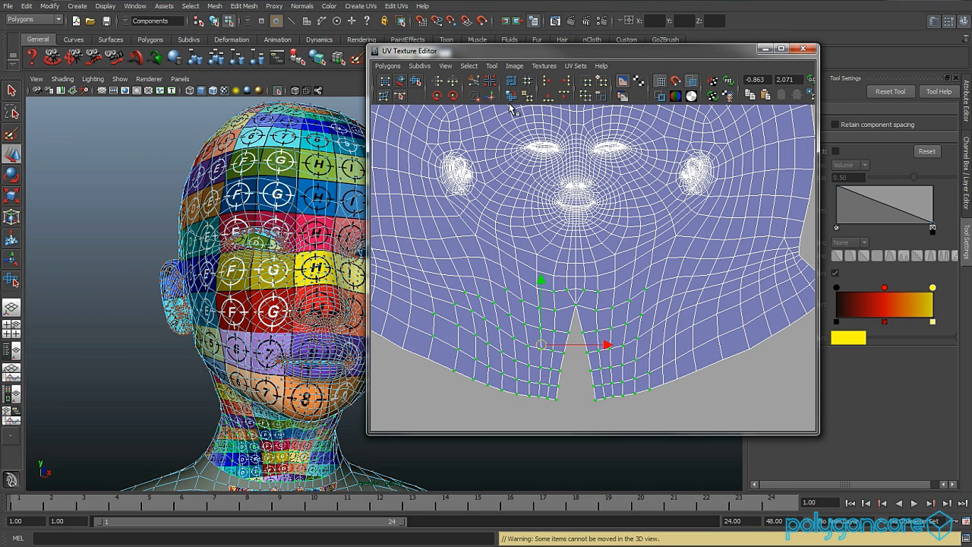
pyautogui.click(416, 81)
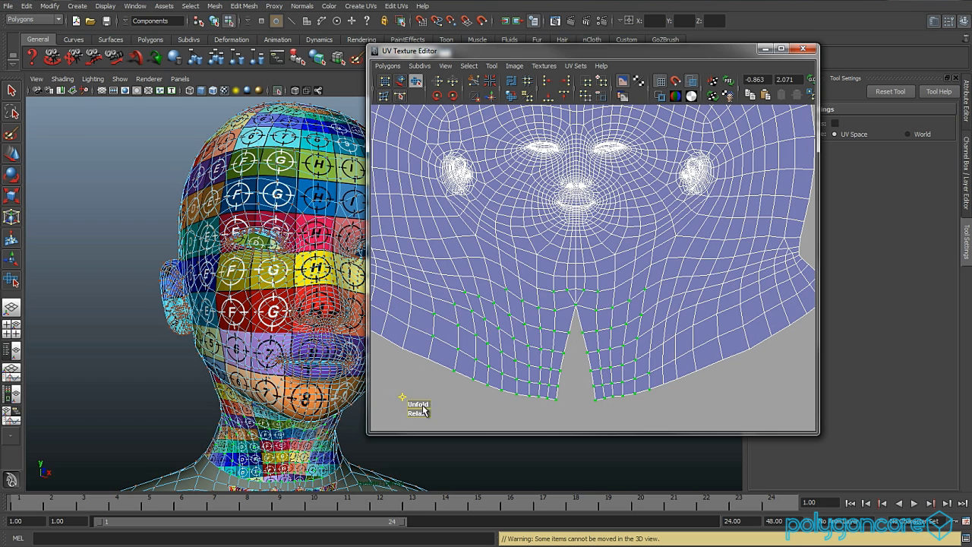
# Step: Try to unfold the neck-split UVs with Pin Borders off, and undo the attempt
pyautogui.moveTo(420, 405); pyautogui.dragTo(591, 401)
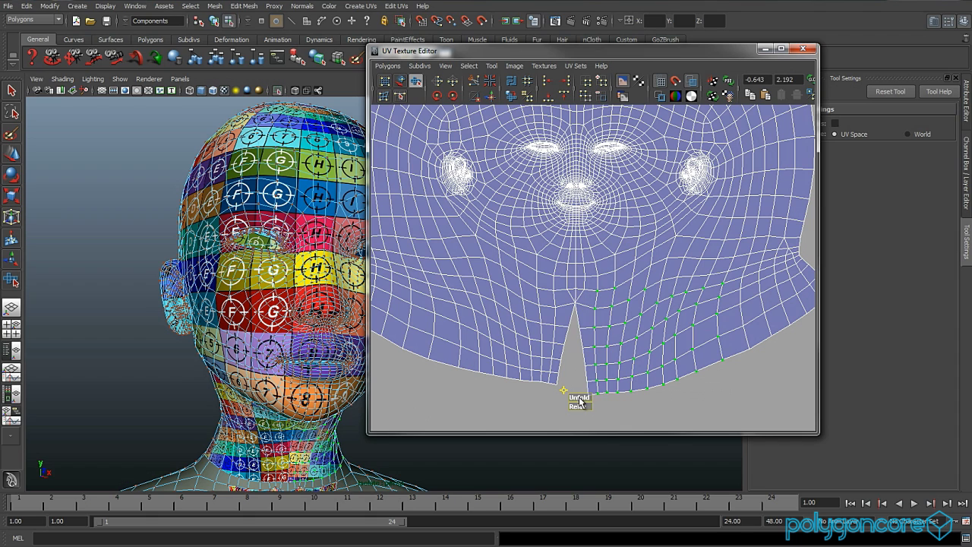
pyautogui.hotkey('ctrl', 'z')
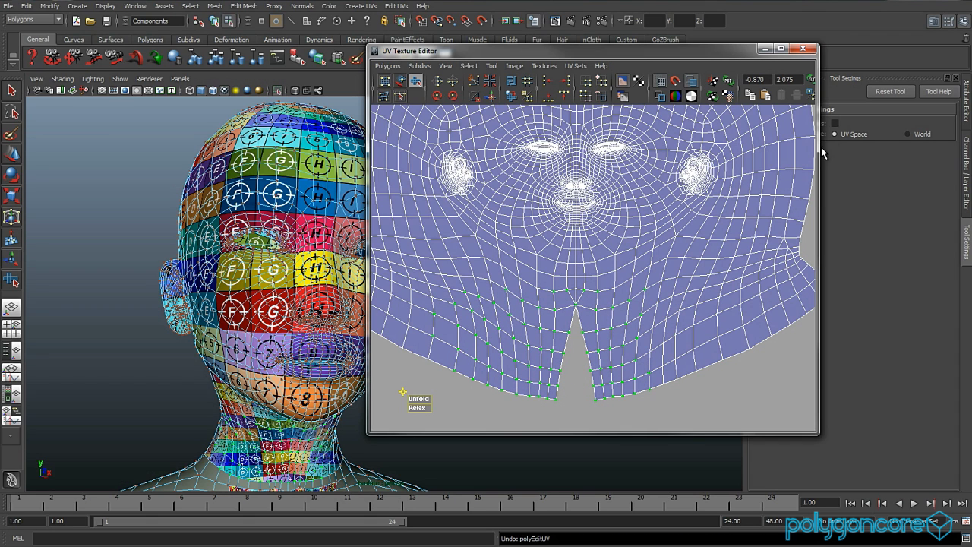
# Step: Turn on Pin Borders and unfold the selected UVs around the neck split
pyautogui.click(835, 124)
pyautogui.moveTo(420, 389); pyautogui.dragTo(420, 389)
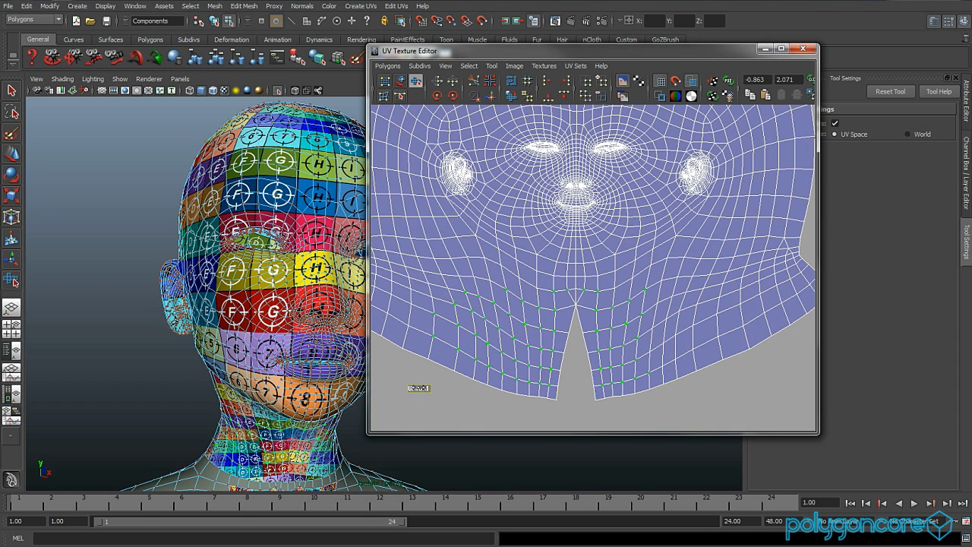
pyautogui.moveTo(482, 384); pyautogui.dragTo(533, 383)
pyautogui.moveTo(417, 396); pyautogui.dragTo(514, 389)
pyautogui.scroll(-3, 537, 396)
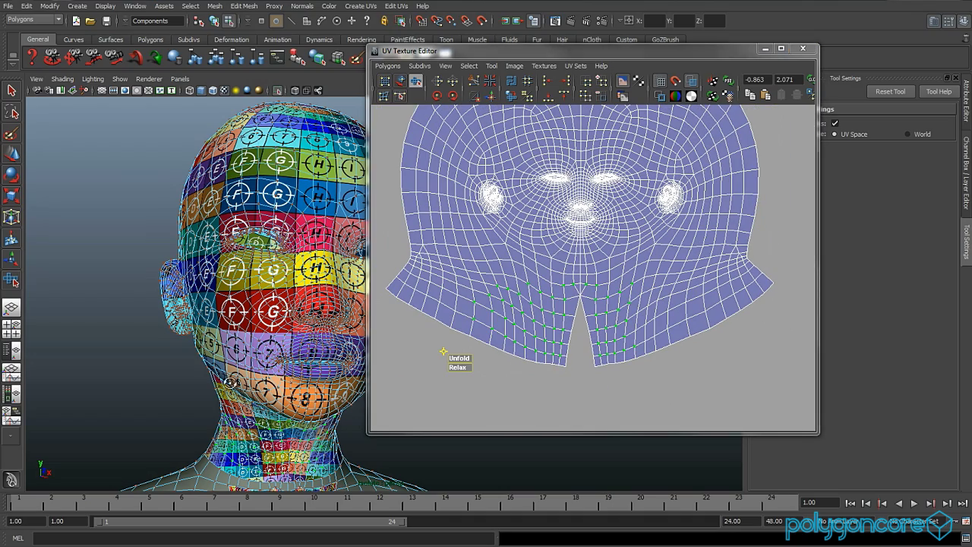
# Step: Move the UV Texture Editor clear of the head and return to object mode with nothing selected
pyautogui.keyDown('alt'); pyautogui.moveTo(186, 414); pyautogui.dragTo(280, 387); pyautogui.keyUp('alt')
pyautogui.scroll(-1, 579, 281)
pyautogui.moveTo(578, 280); pyautogui.dragTo(617, 271, button='right')
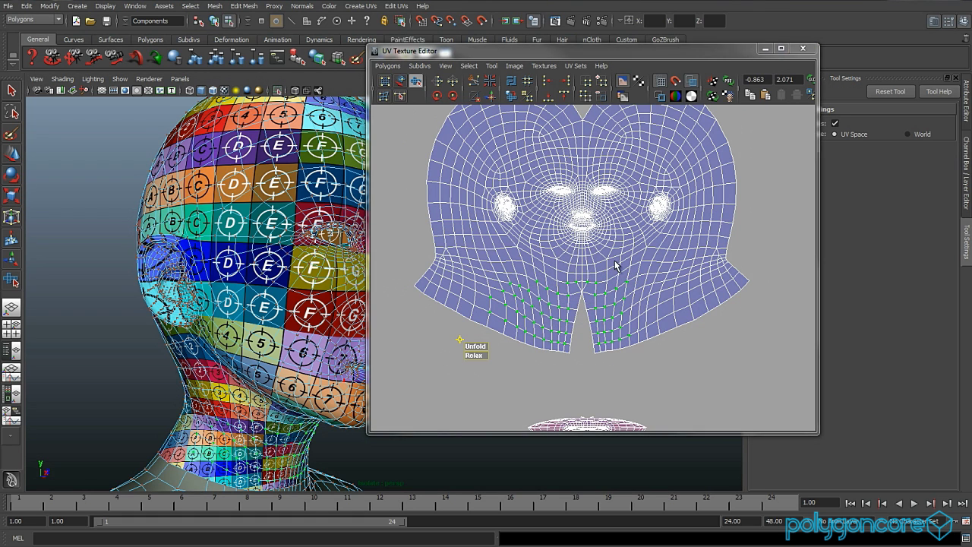
pyautogui.keyDown('alt'); pyautogui.moveTo(606, 262); pyautogui.dragTo(617, 319, button='middle'); pyautogui.keyUp('alt')
pyautogui.moveTo(588, 285); pyautogui.dragTo(617, 270, button='right')
pyautogui.click(618, 273)
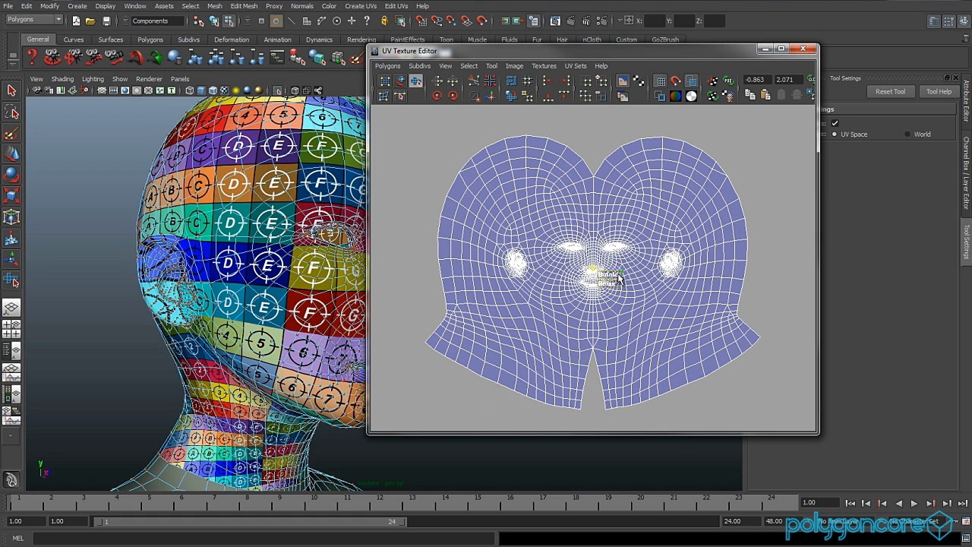
pyautogui.moveTo(540, 223); pyautogui.dragTo(556, 213, button='right')
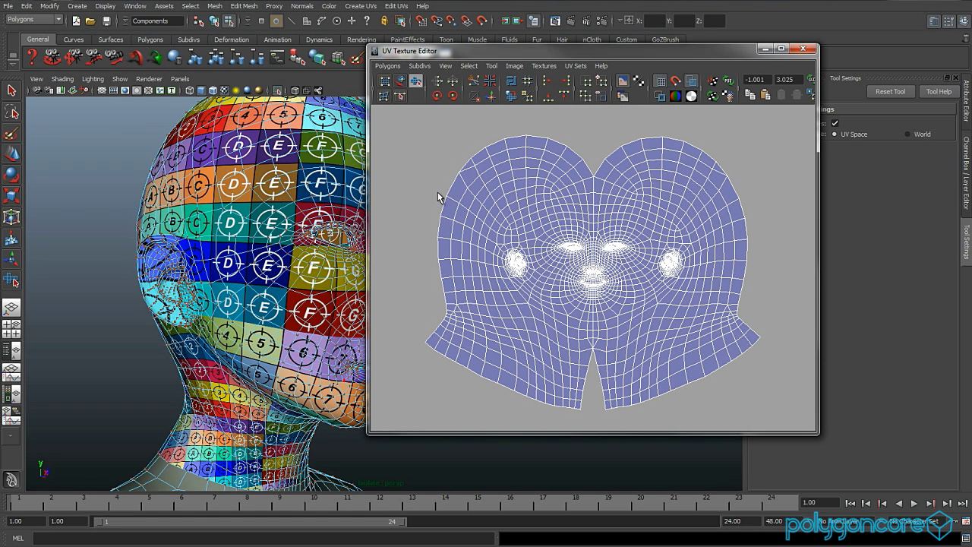
pyautogui.moveTo(474, 57); pyautogui.dragTo(572, 69)
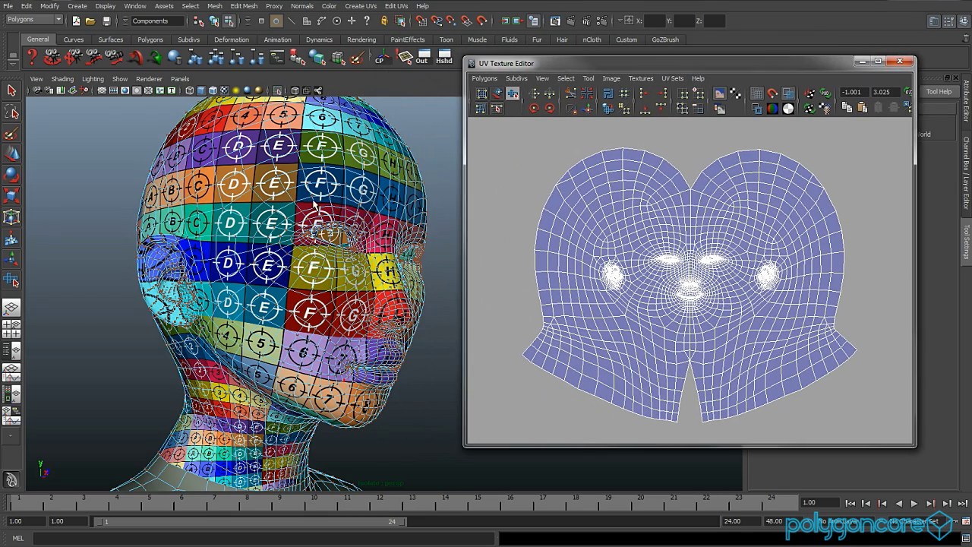
pyautogui.press('F8')
pyautogui.click(436, 250)
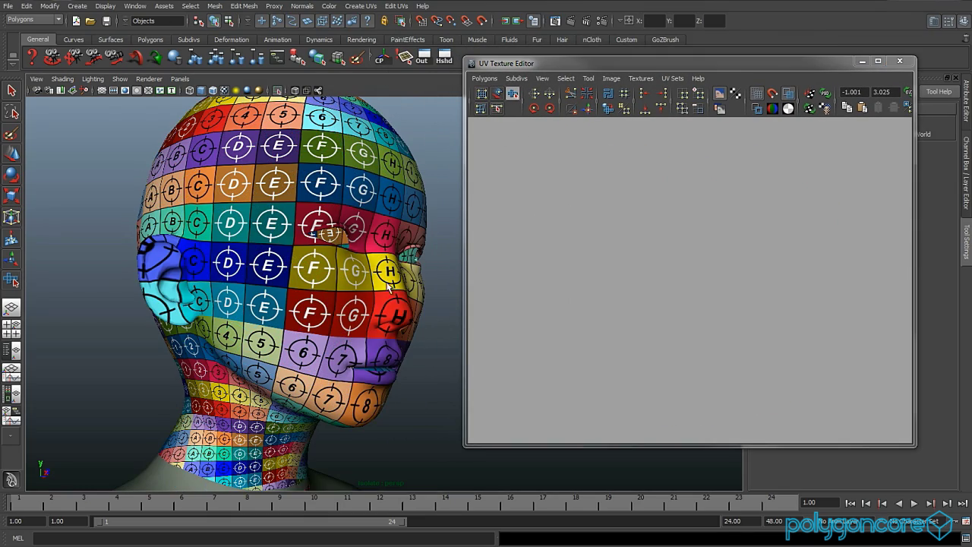
# Step: Turn off isolated display so the eyes and the rest of the character show with the patterned head
pyautogui.keyDown('alt'); pyautogui.moveTo(390, 285); pyautogui.dragTo(239, 311); pyautogui.keyUp('alt')
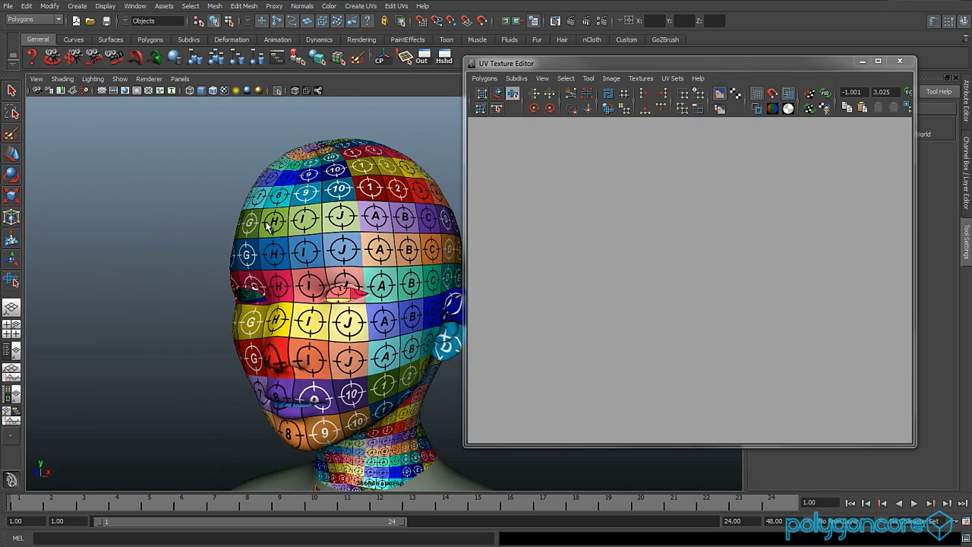
pyautogui.click(279, 90)
pyautogui.keyDown('alt'); pyautogui.moveTo(191, 267); pyautogui.dragTo(226, 271); pyautogui.keyUp('alt')
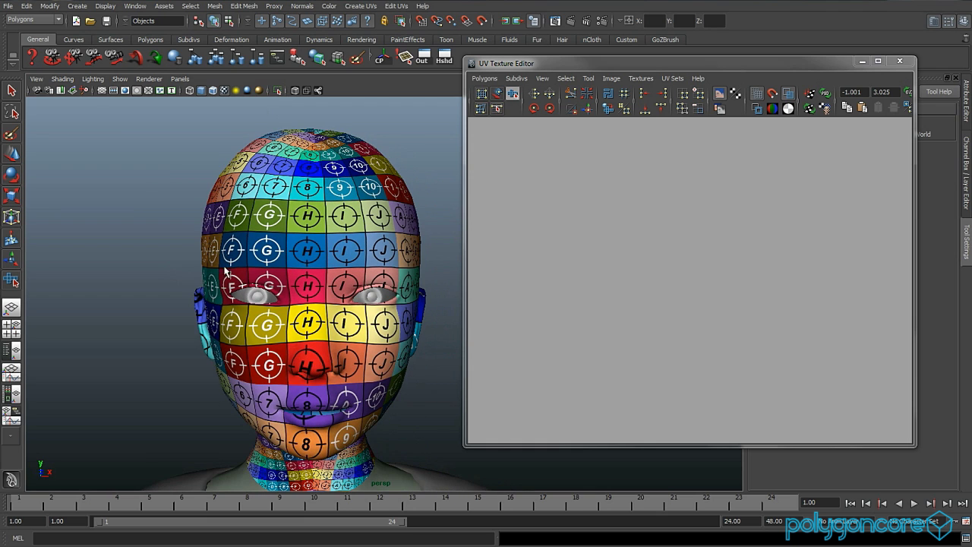
# Step: Turn off textured display in the viewport and select the head mesh to bring up its UV shell
pyautogui.click(224, 91)
pyautogui.keyDown('alt'); pyautogui.moveTo(222, 193); pyautogui.dragTo(248, 196); pyautogui.keyUp('alt')
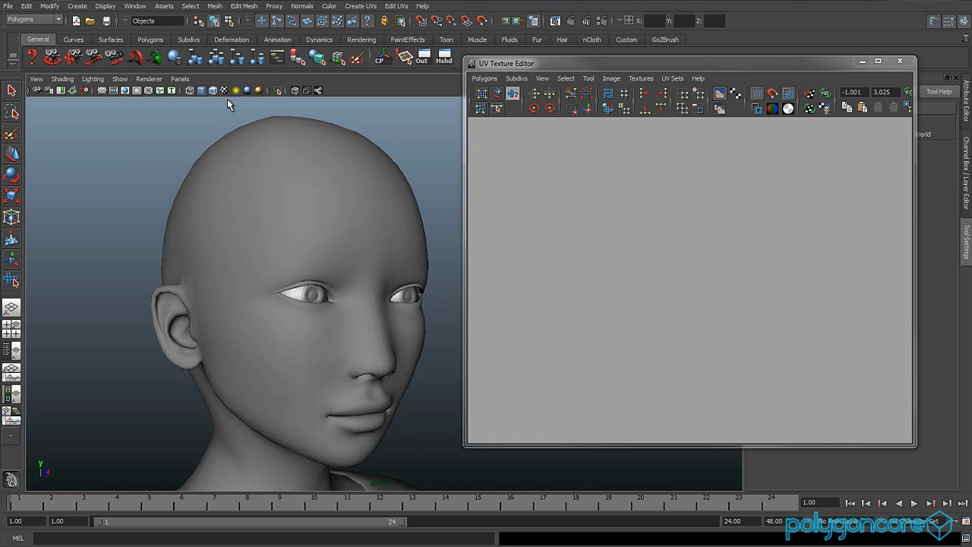
pyautogui.click(254, 187)
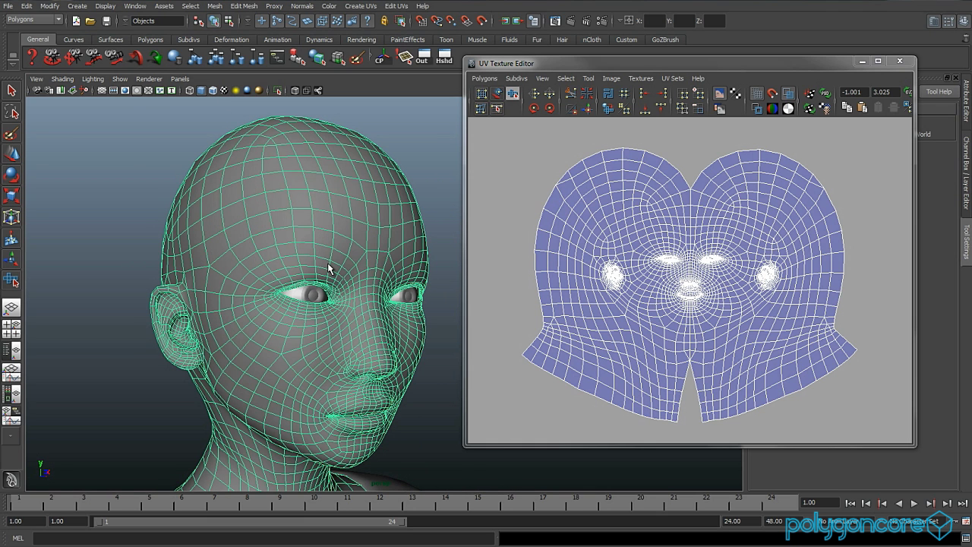